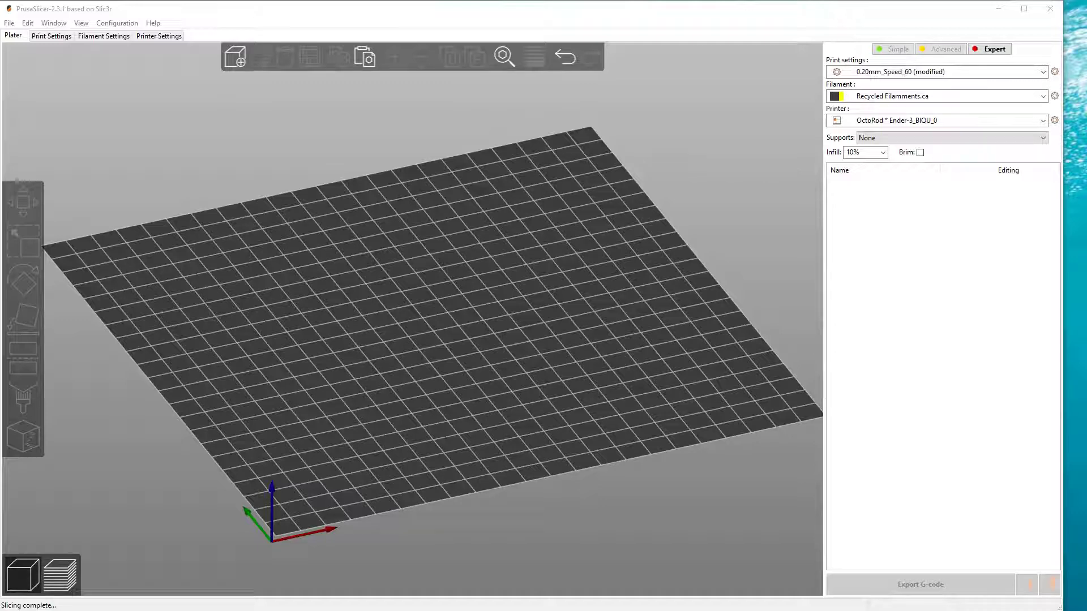
# Load GoPro Micro.stl onto the print bed and inspect the model up close
pyautogui.moveTo(1045, 264); pyautogui.dragTo(434, 326)
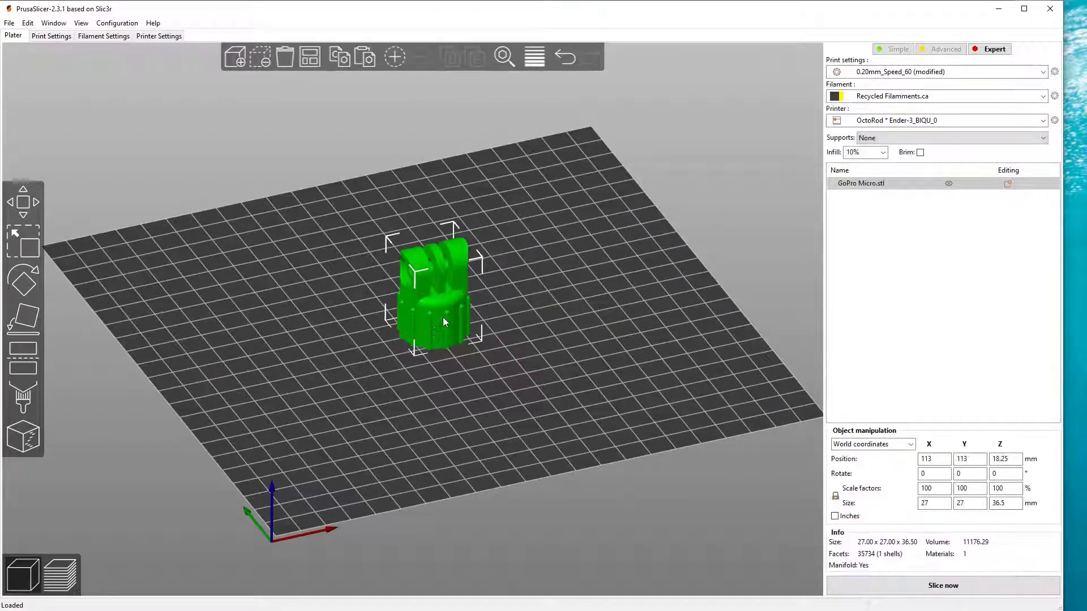
pyautogui.scroll(5, 443, 320)
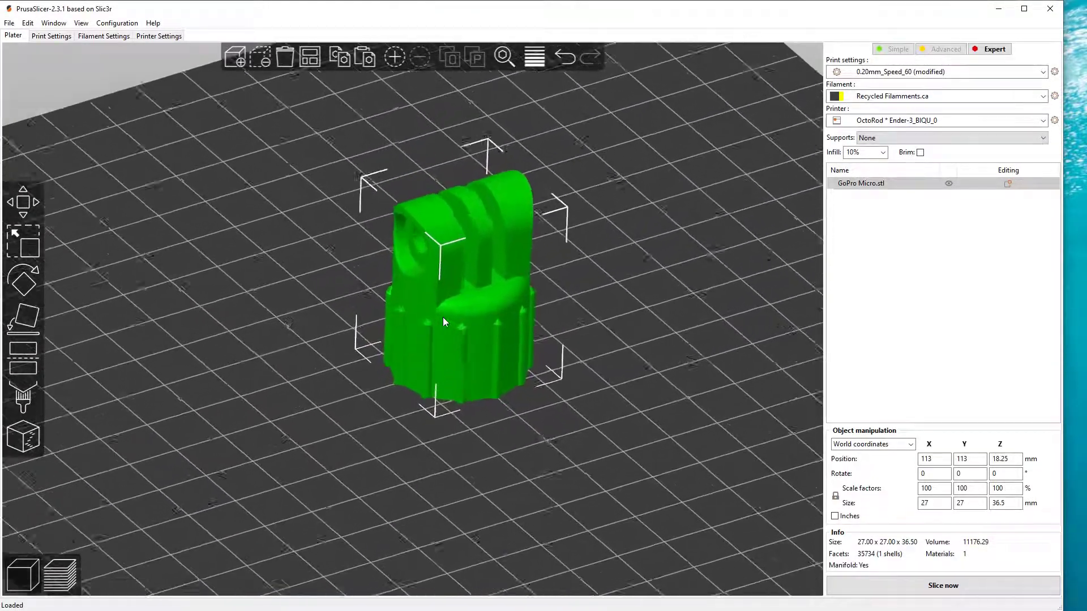
pyautogui.scroll(3, 443, 322)
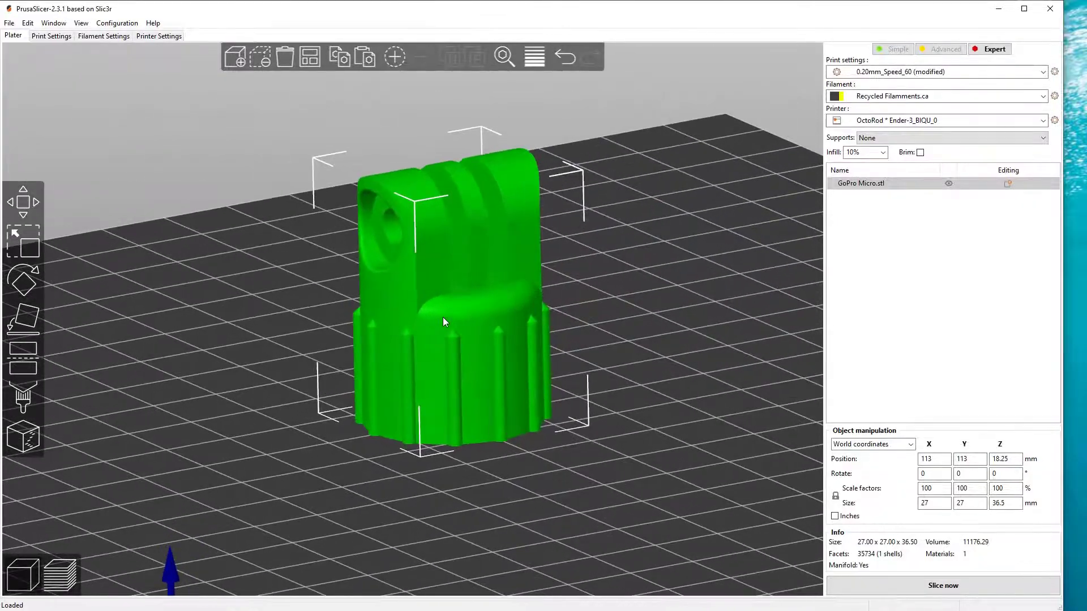
pyautogui.scroll(-5, 443, 322)
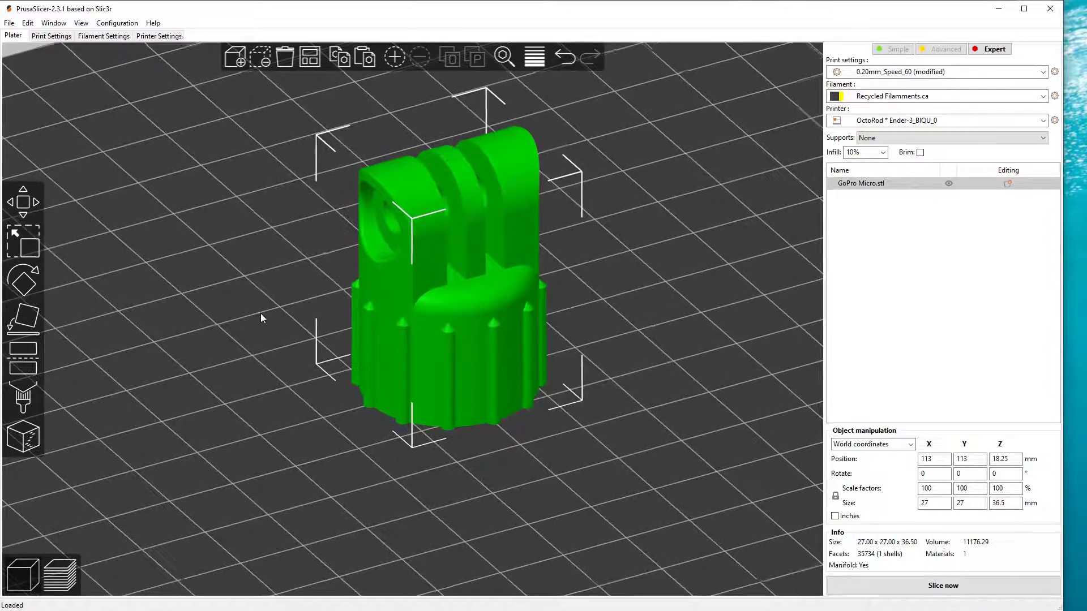
# Slice the model and lower the layer preview to the first layer at 0.20 mm
pyautogui.press('Tab')
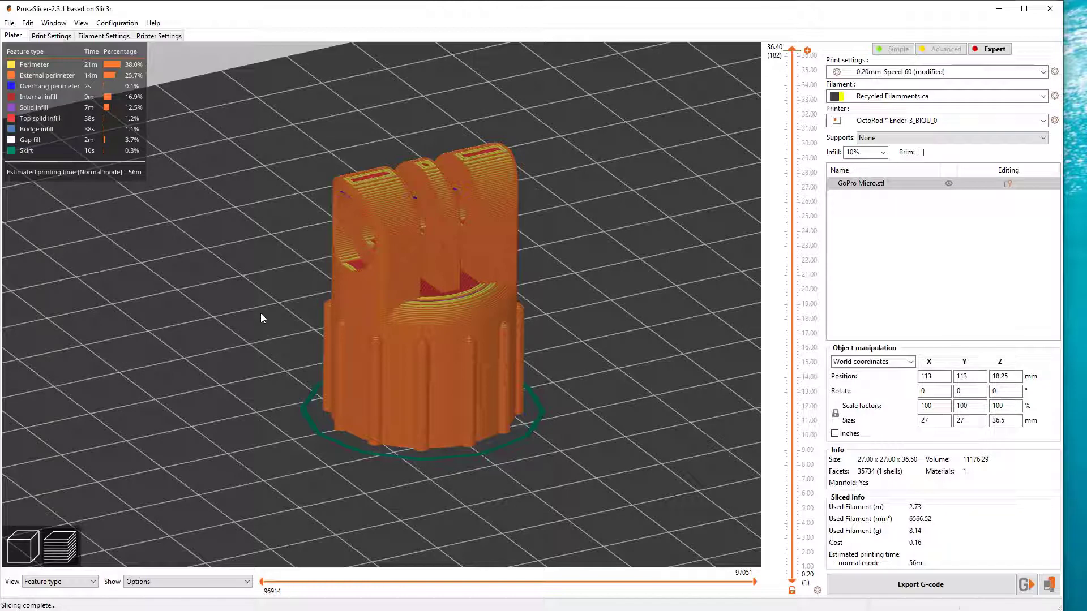
pyautogui.moveTo(465, 338); pyautogui.dragTo(731, 223)
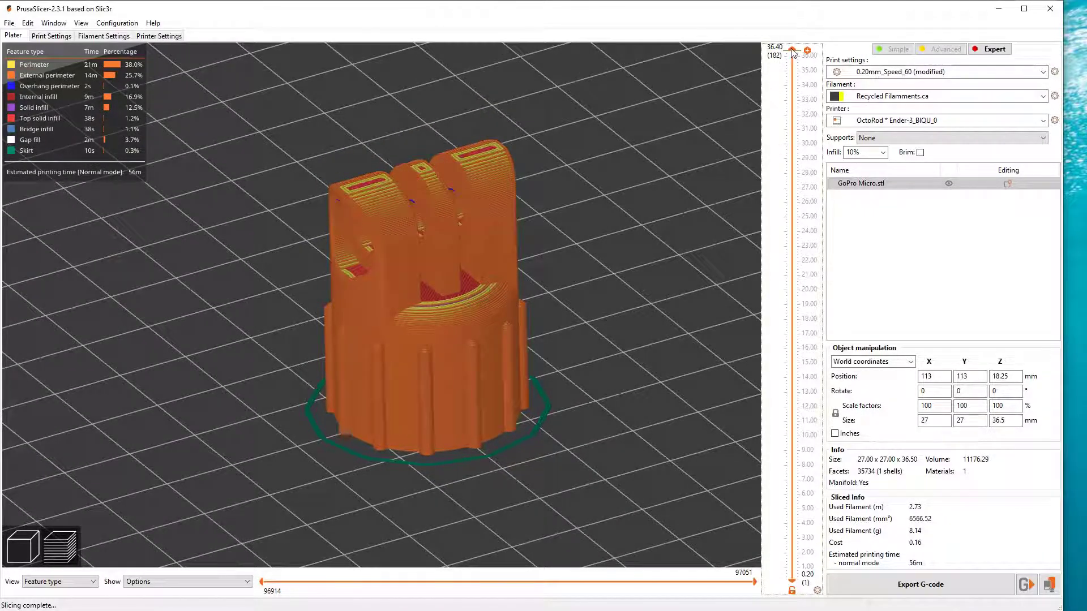
pyautogui.moveTo(794, 53); pyautogui.dragTo(806, 577)
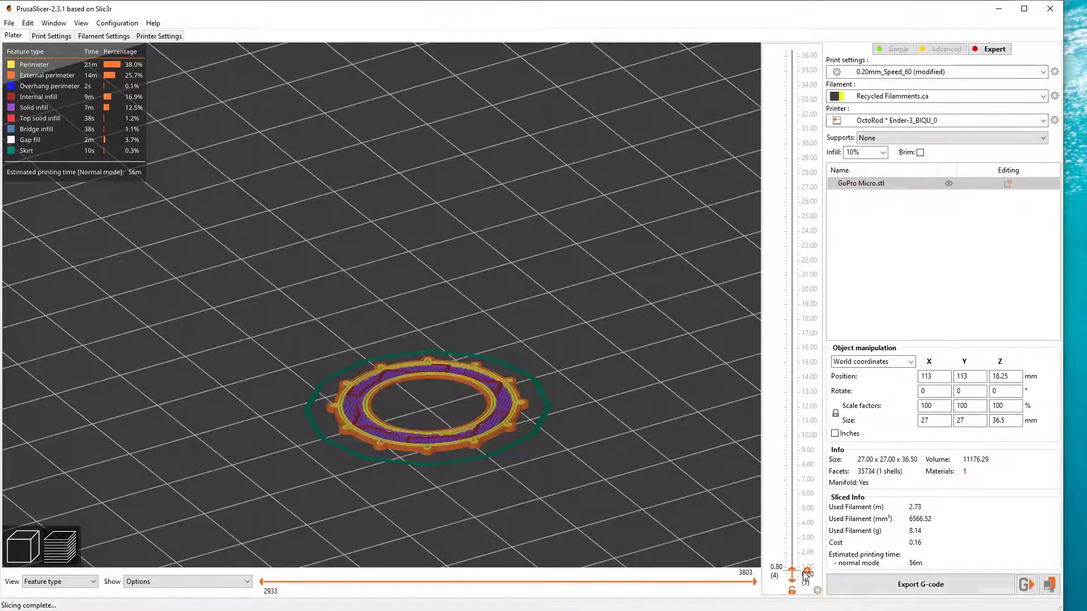
pyautogui.scroll(5, 545, 408)
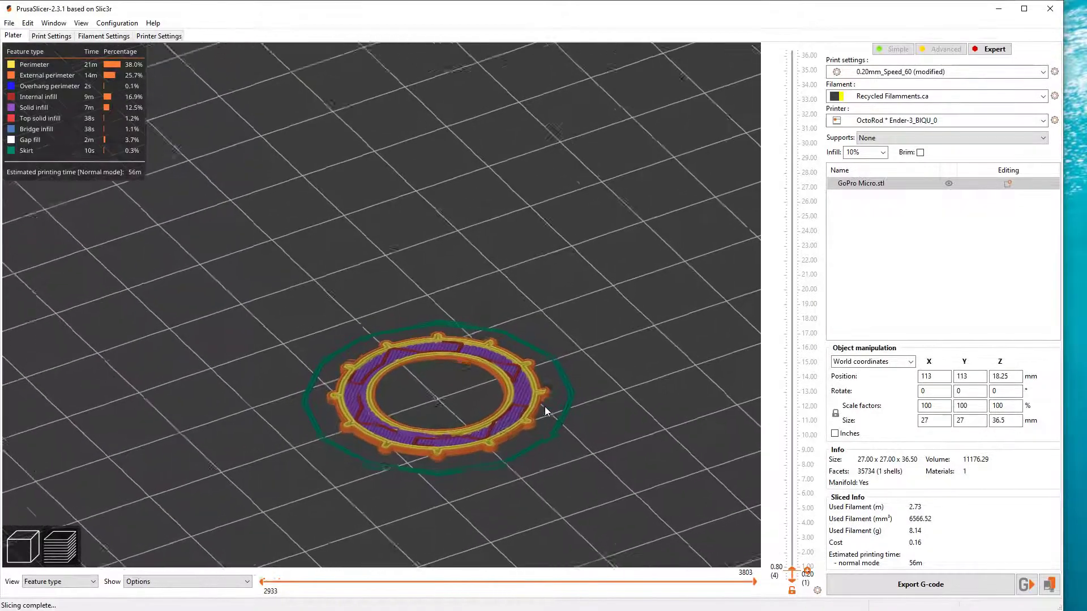
pyautogui.scroll(8, 545, 407)
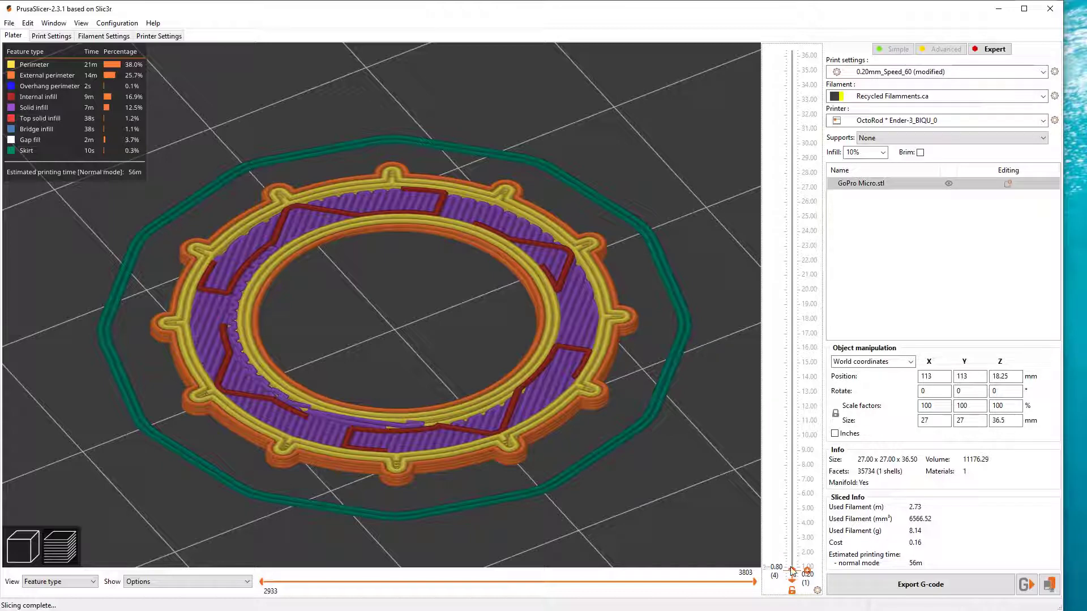
pyautogui.moveTo(792, 571); pyautogui.dragTo(793, 586)
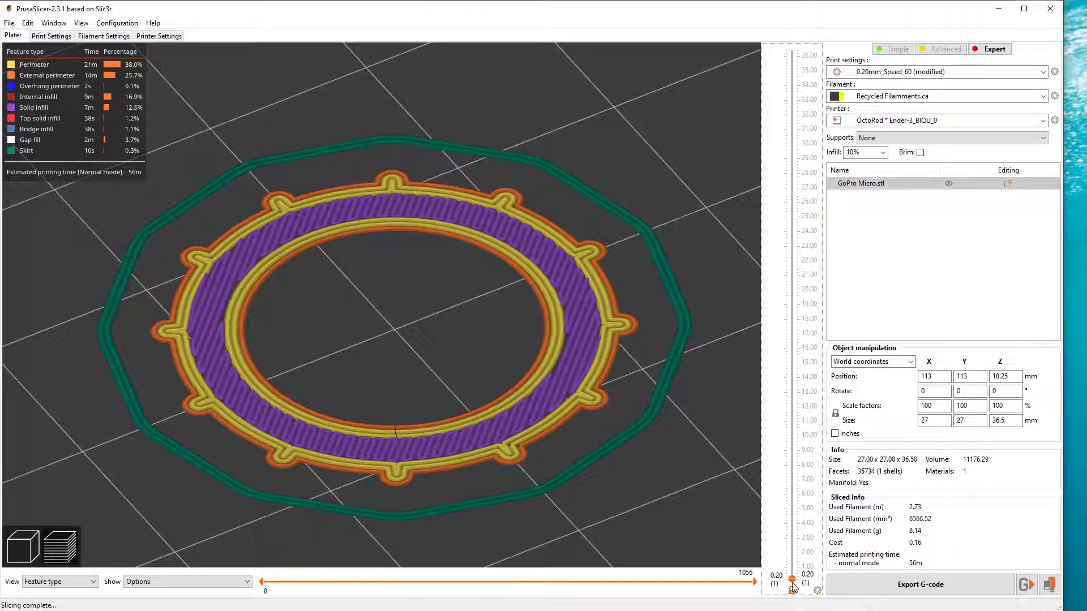
# Raise the layer preview gradually from the first layer to about 8.20 mm, examining the wall perimeters and infill of the threaded base
pyautogui.scroll(3, 792, 587)
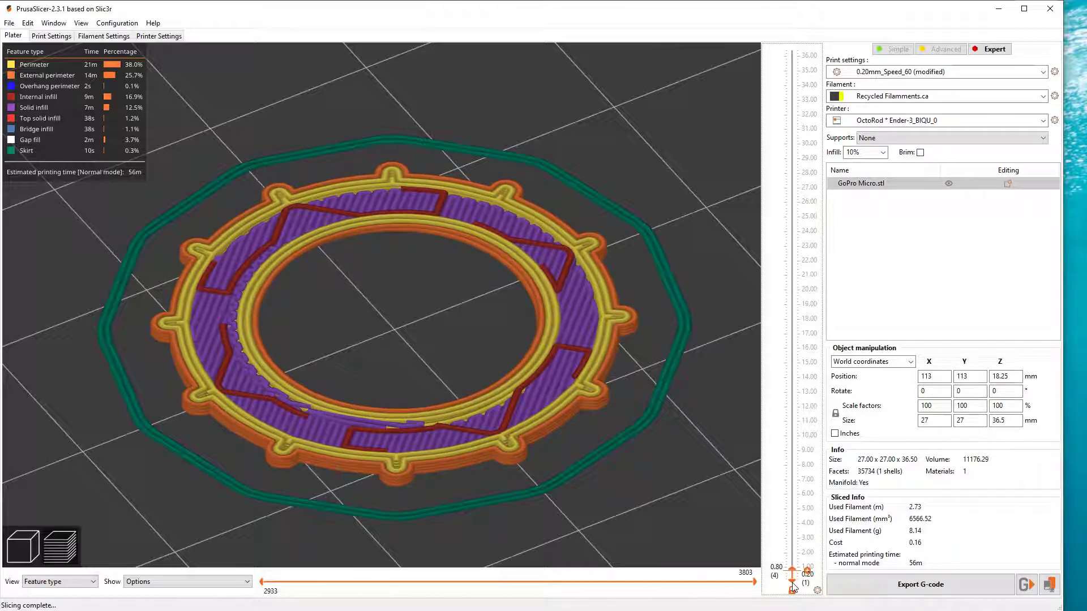
pyautogui.scroll(1, 795, 587)
pyautogui.scroll(6, 794, 587)
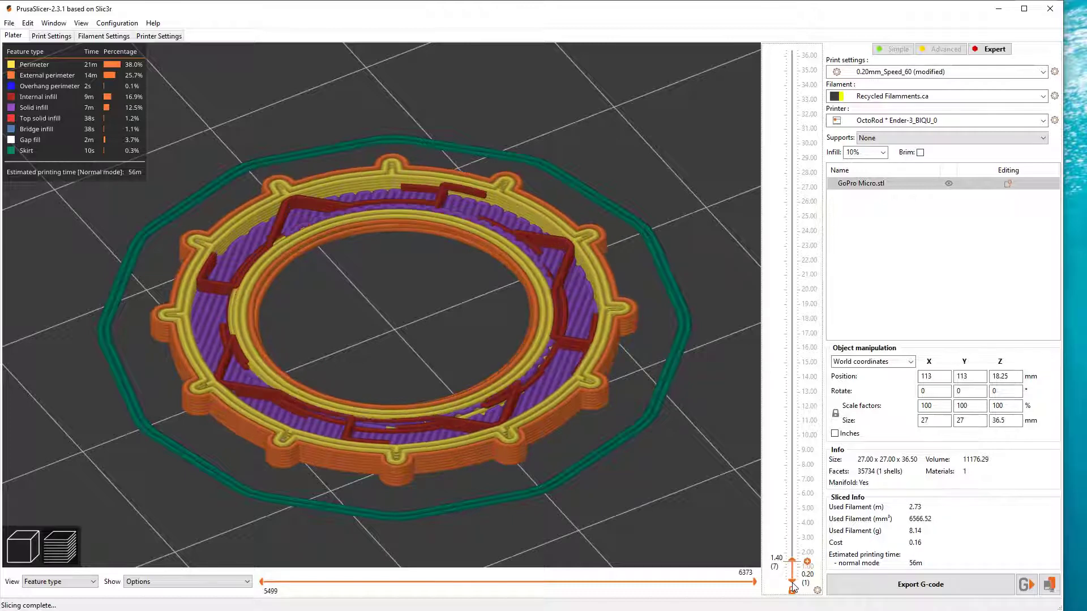
pyautogui.scroll(7, 795, 587)
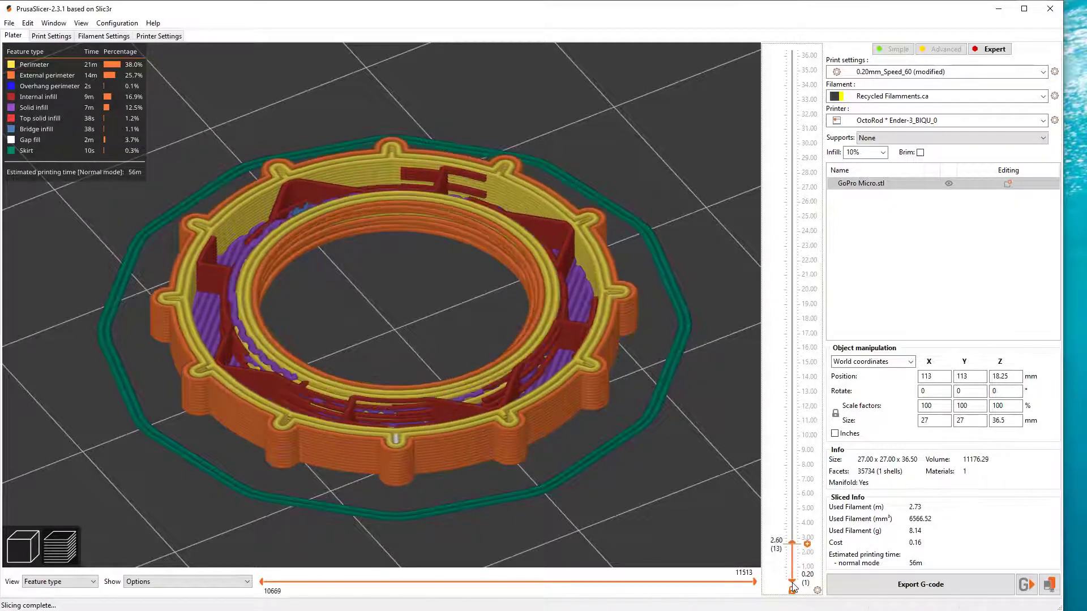
pyautogui.scroll(8, 794, 587)
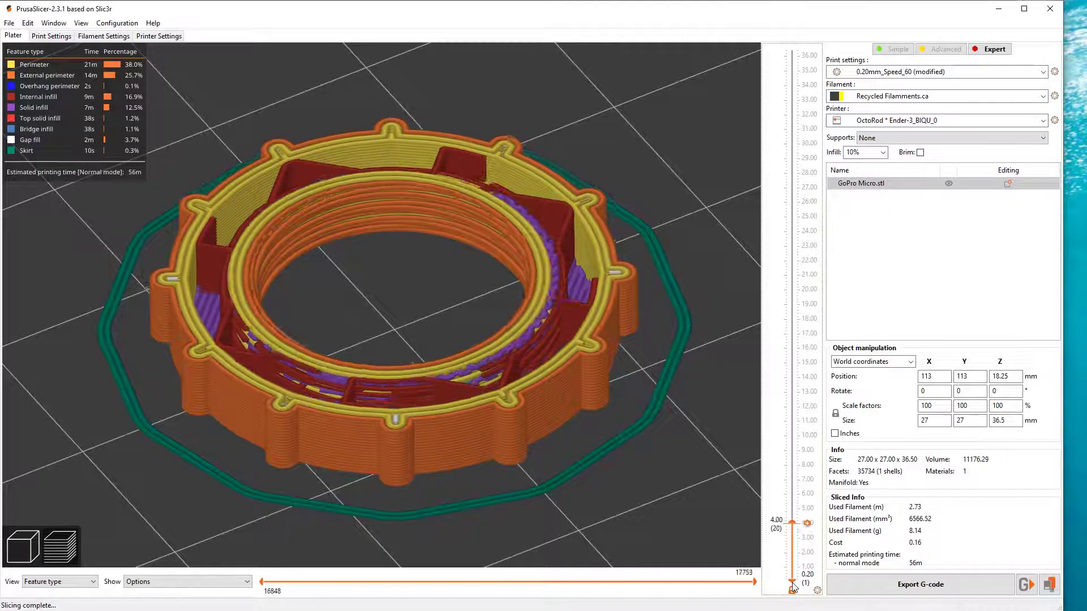
pyautogui.scroll(9, 794, 587)
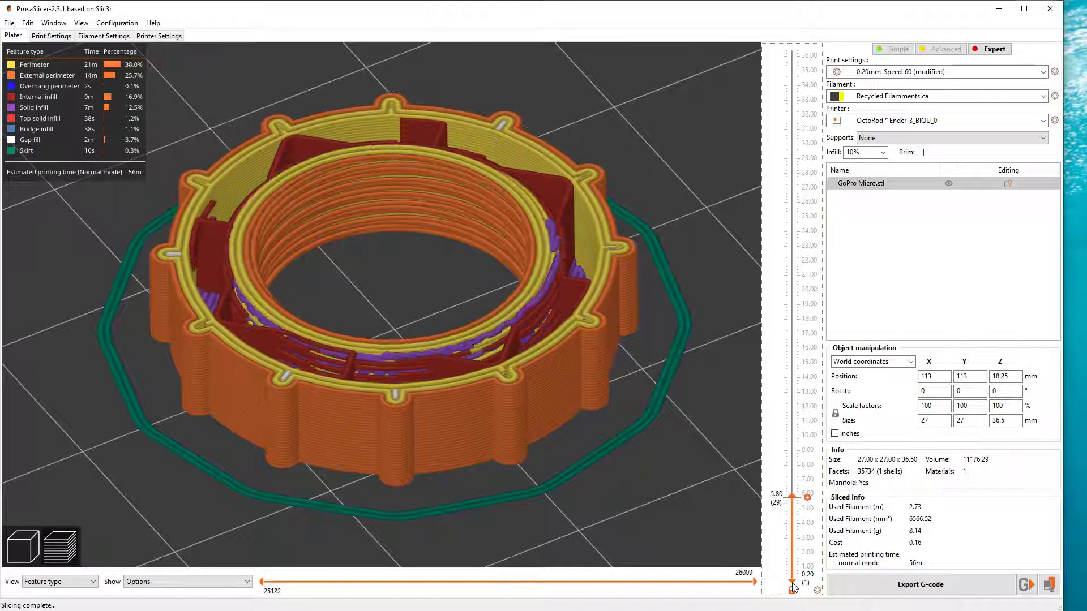
pyautogui.scroll(6, 794, 587)
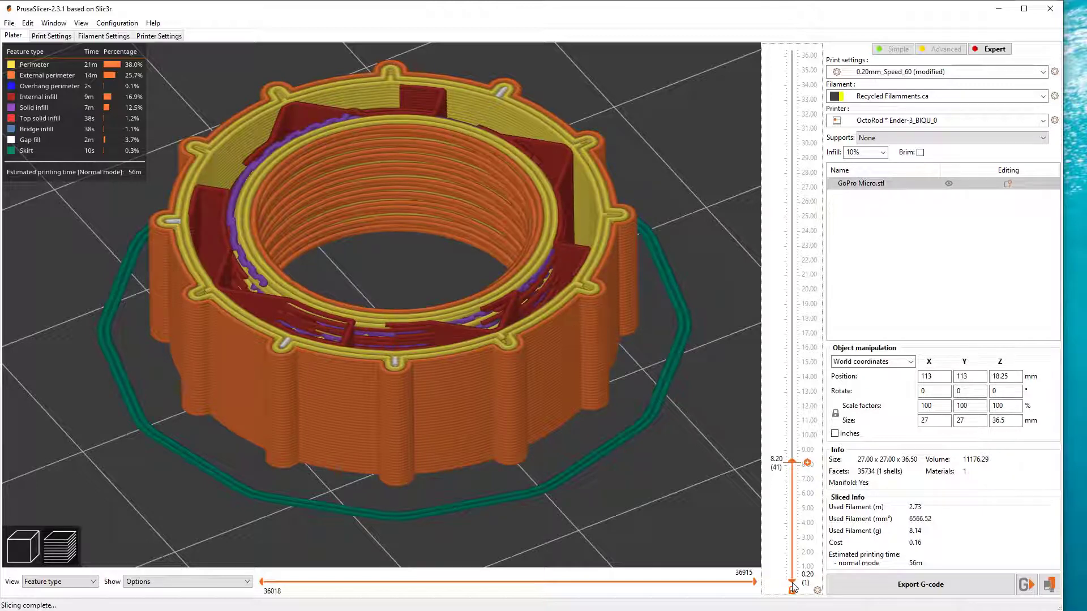
pyautogui.scroll(5, 794, 587)
# Lower the layer preview back down to the second layer at 0.40 mm
pyautogui.scroll(-20, 794, 587)
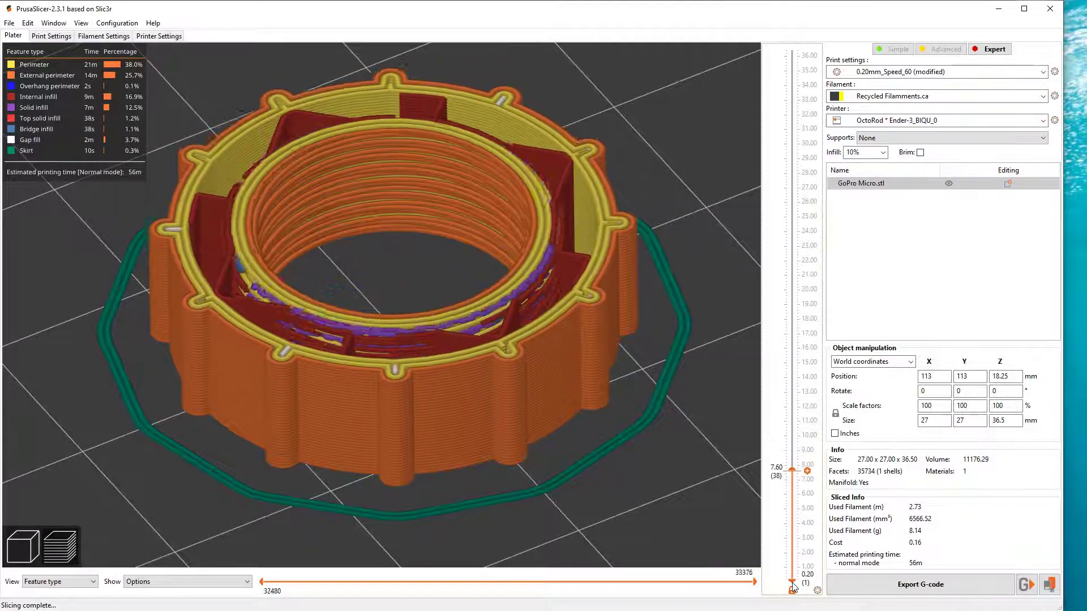
pyautogui.scroll(-8, 794, 587)
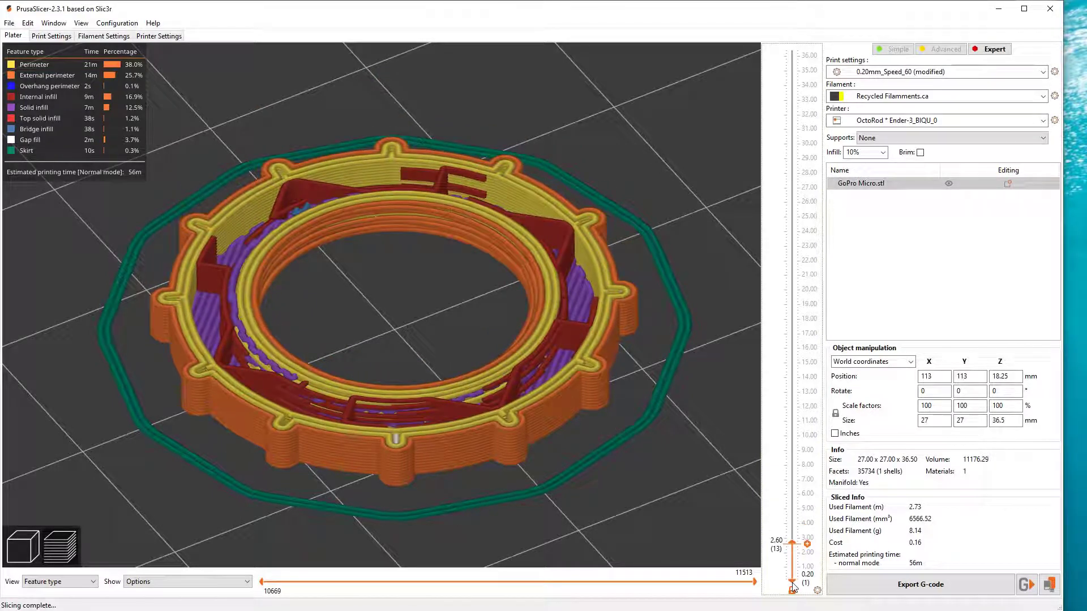
pyautogui.scroll(-11, 794, 588)
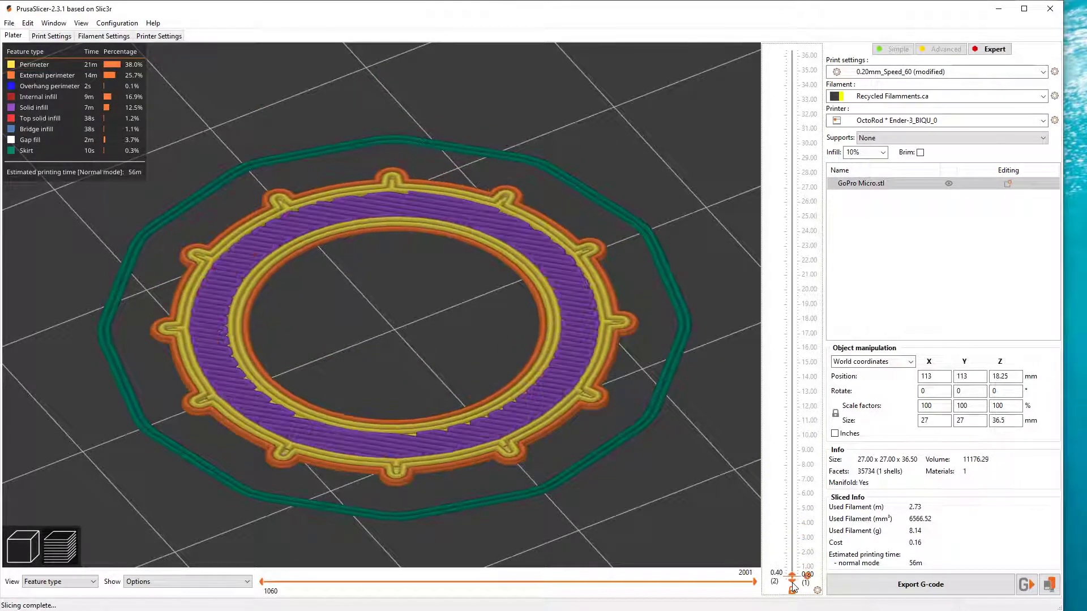
# Move the layer preview back and forth between 0.60 and 2.00 mm to examine the transition from solid bottom layers to internal infill
pyautogui.scroll(1, 794, 587)
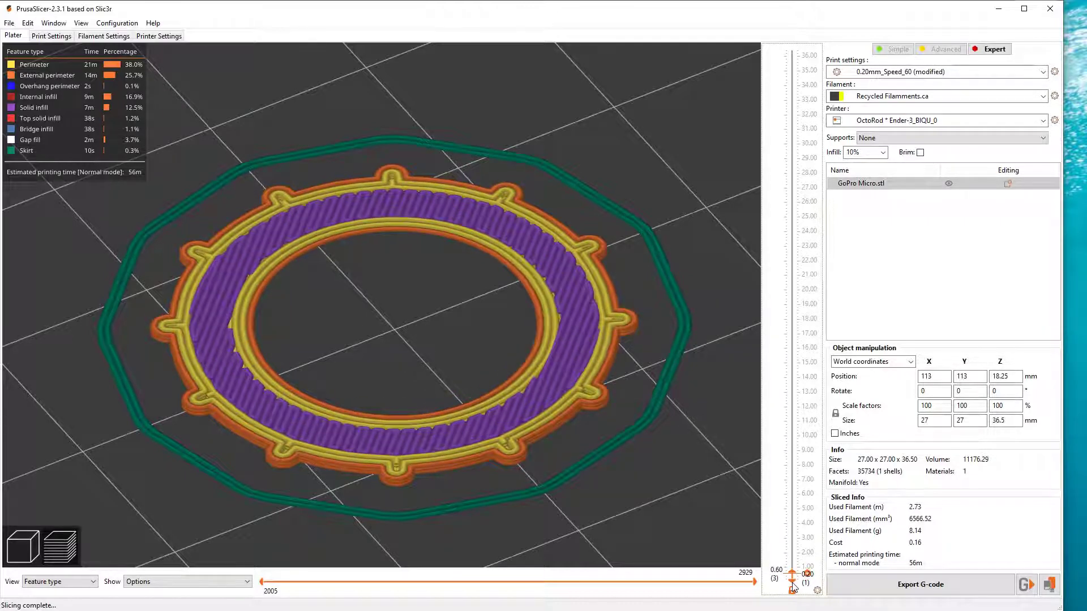
pyautogui.scroll(1, 794, 589)
pyautogui.scroll(5, 794, 587)
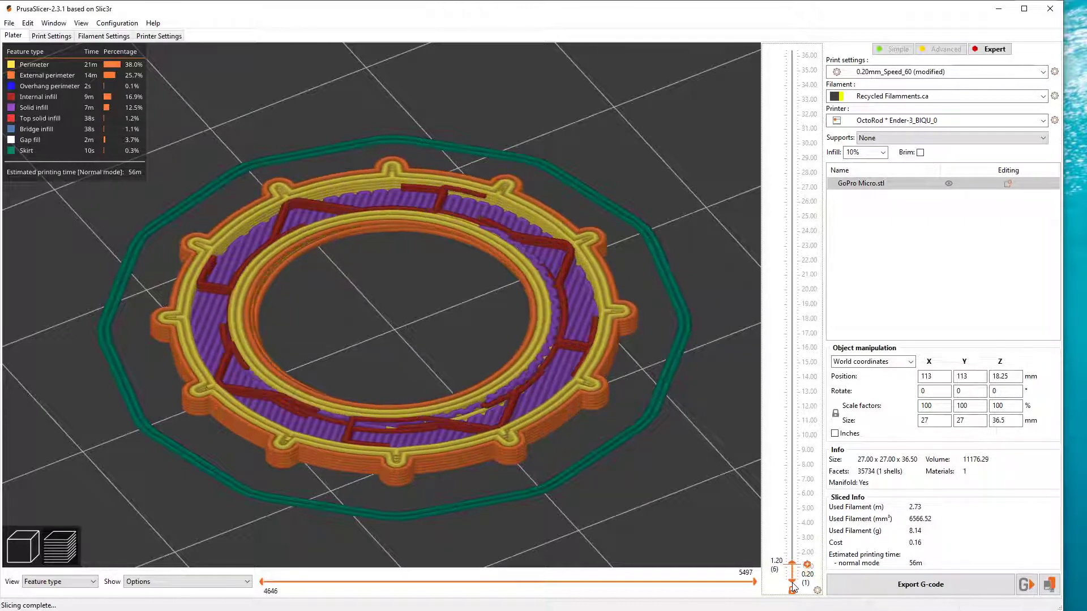
pyautogui.scroll(-3, 794, 587)
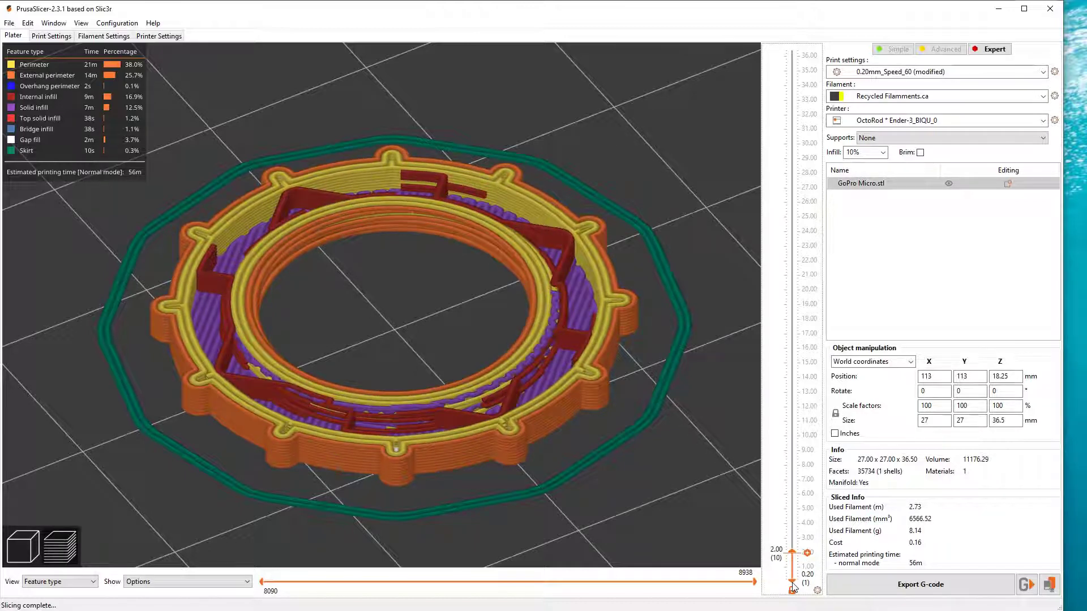
pyautogui.scroll(5, 794, 589)
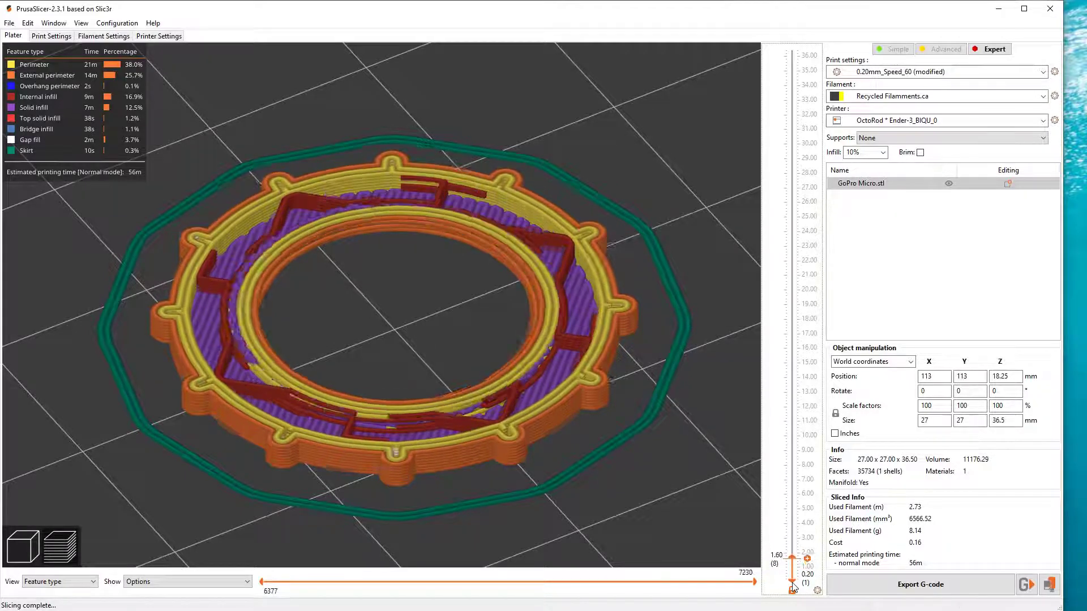
pyautogui.scroll(-3, 795, 587)
pyautogui.scroll(-4, 794, 587)
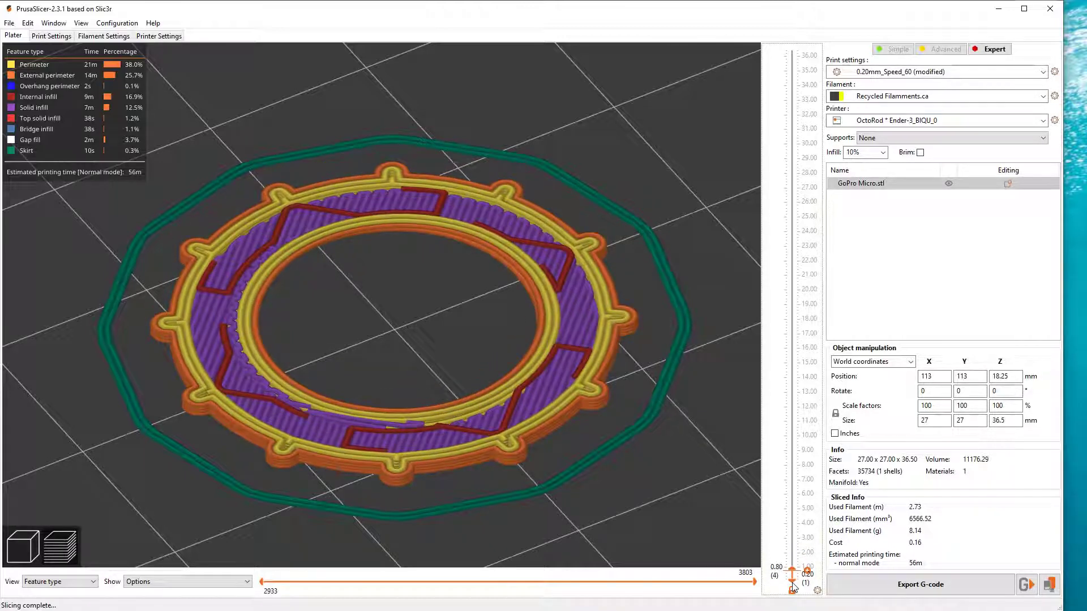
# Raise the layer preview to layer 49 at 9.80 mm and examine the infill around the inner thread
pyautogui.scroll(20, 794, 587)
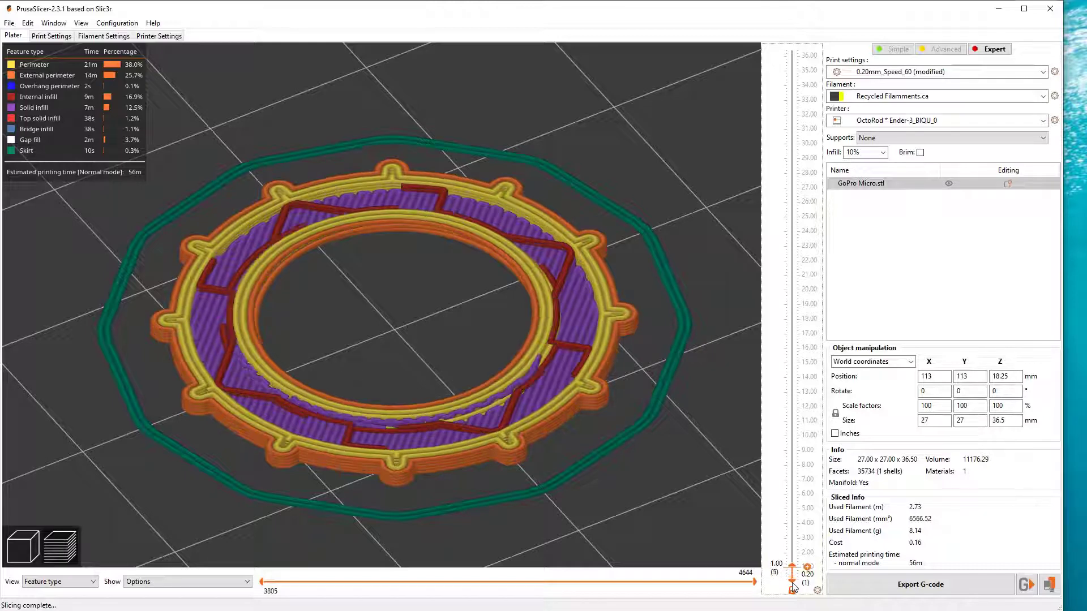
pyautogui.scroll(16, 794, 587)
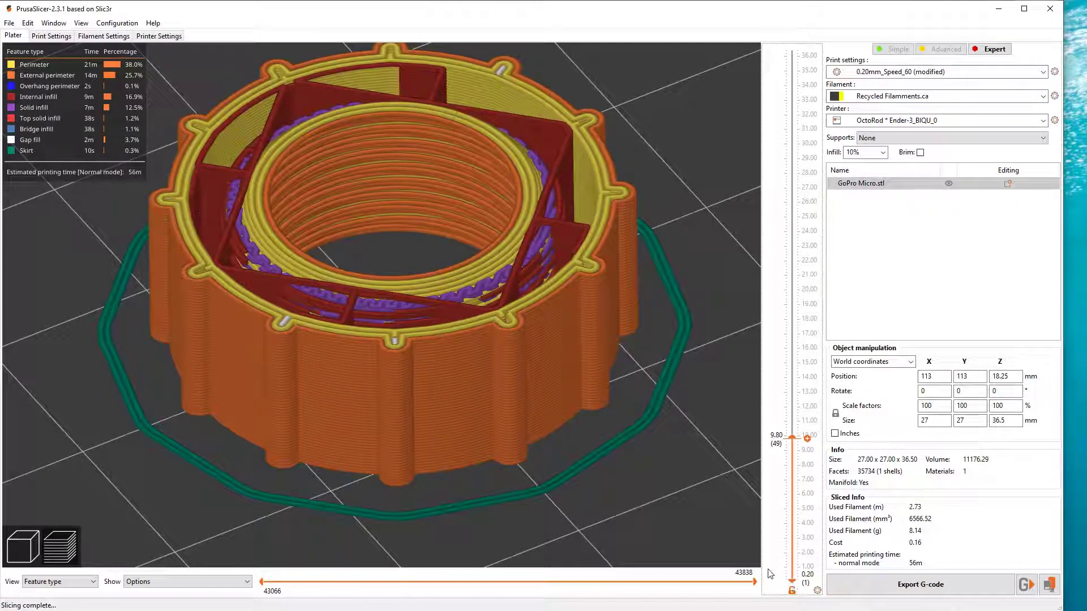
pyautogui.scroll(-5, 718, 472)
pyautogui.scroll(5, 719, 473)
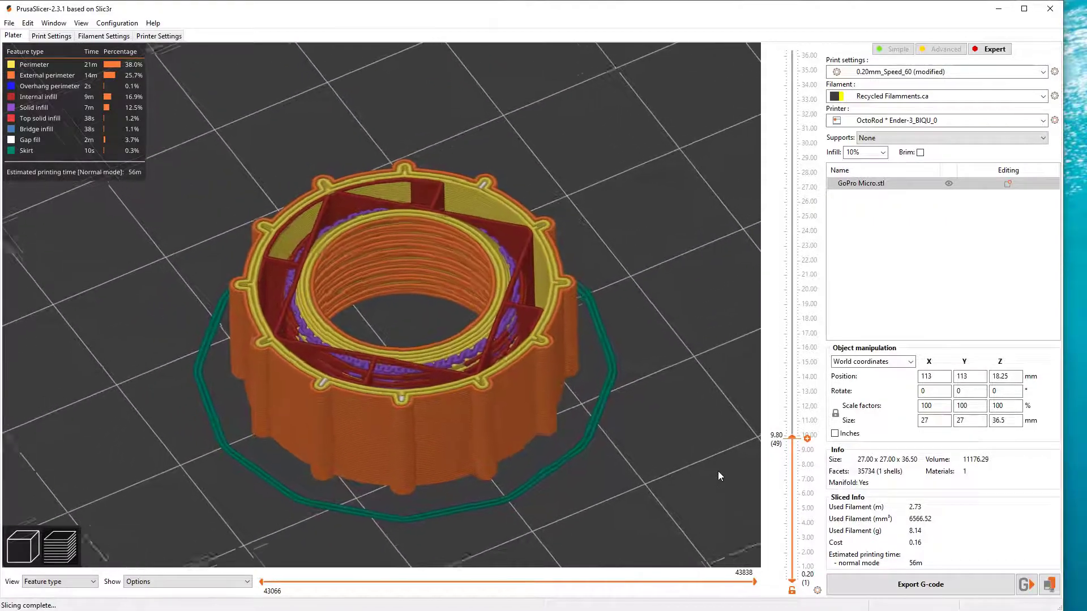
# Raise the layer preview to layer 74 at 14.80 mm, examining how the central hole narrows inside the base
pyautogui.press('Up')
pyautogui.press('Up')
pyautogui.press('Up')
pyautogui.press('Up')
pyautogui.press('Up')
pyautogui.press('Up')
pyautogui.press('Up')
pyautogui.press('Up')
pyautogui.press('Up')
pyautogui.press('Up')
pyautogui.press('Up')
pyautogui.press('Up')
pyautogui.press('Up')
pyautogui.press('Up')
pyautogui.press('Up')
pyautogui.press('Up')
pyautogui.press('Up')
pyautogui.press('Up')
pyautogui.press('Up')
pyautogui.press('Up')
pyautogui.press('Up')
pyautogui.press('Up')
pyautogui.press('Up')
pyautogui.press('Up')
pyautogui.press('Up')
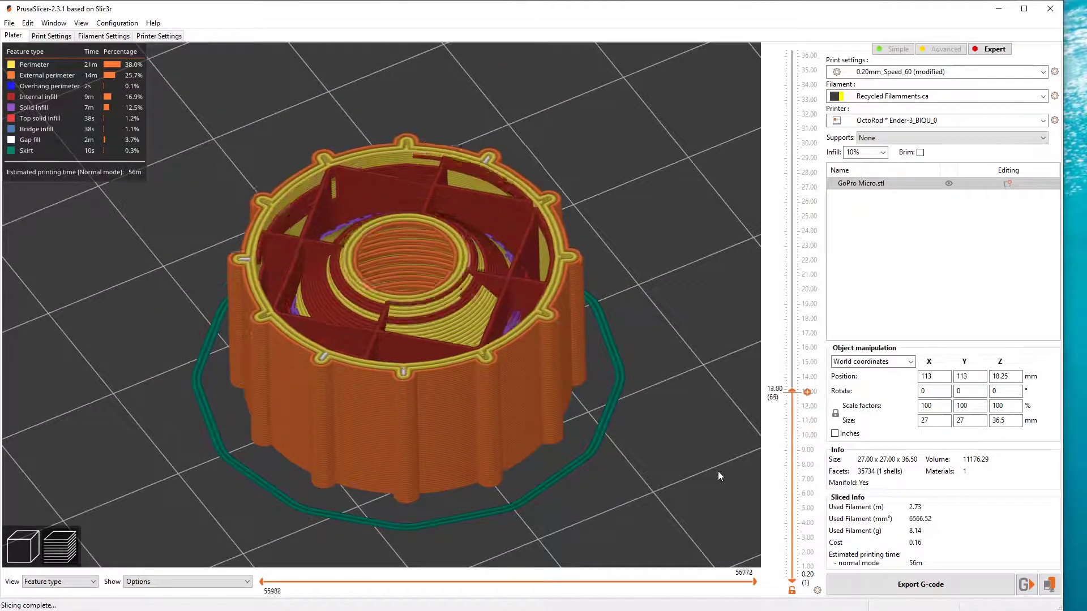
pyautogui.scroll(-2, 719, 472)
pyautogui.scroll(3, 718, 472)
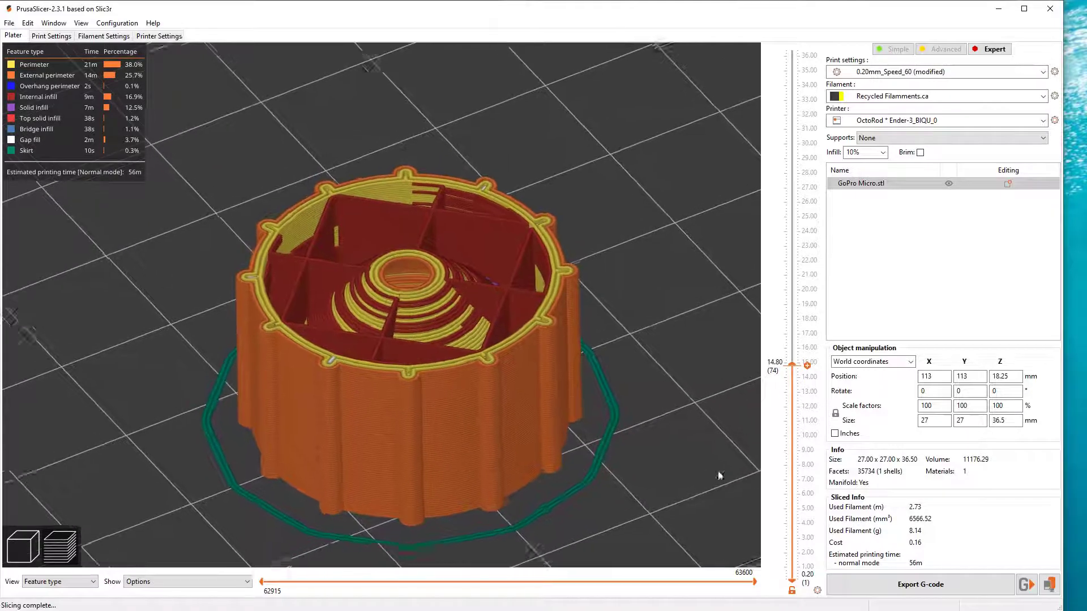
# Raise the layer preview to layer 83 at 16.60 mm to examine how the central hole is closed
pyautogui.press('Up')
pyautogui.press('Up')
pyautogui.press('Up')
pyautogui.press('Up')
pyautogui.press('Up')
pyautogui.press('Up')
pyautogui.press('Up')
pyautogui.press('Up')
pyautogui.press('Up')
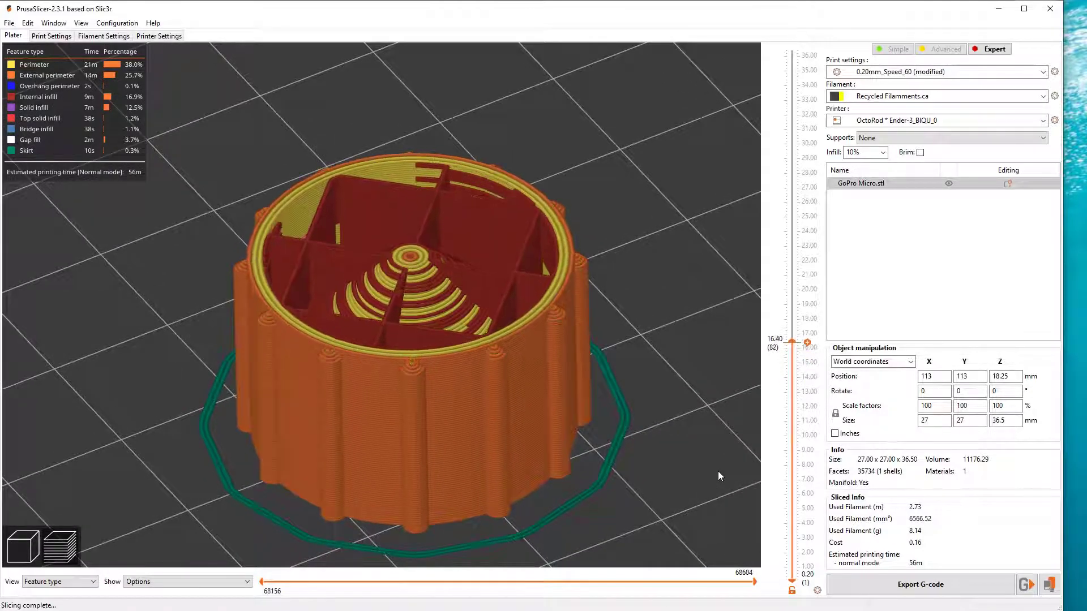
pyautogui.scroll(-3, 719, 472)
pyautogui.scroll(2, 718, 471)
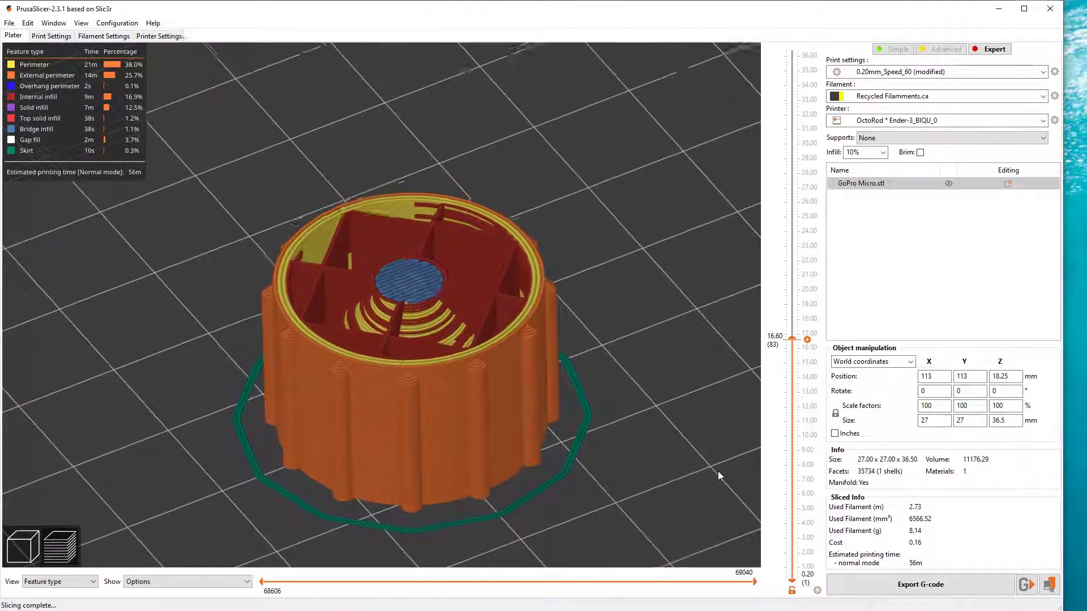
# Raise the layer preview to layer 101 at 20.20 mm, examining the bridging and solid layers over the infill
pyautogui.press('Up')
pyautogui.press('Up')
pyautogui.press('Up')
pyautogui.press('Up')
pyautogui.press('Up')
pyautogui.press('Up')
pyautogui.press('Up')
pyautogui.press('Up')
pyautogui.press('Up')
pyautogui.press('Up')
pyautogui.press('Up')
pyautogui.press('Up')
pyautogui.press('Up')
pyautogui.press('Up')
pyautogui.press('Up')
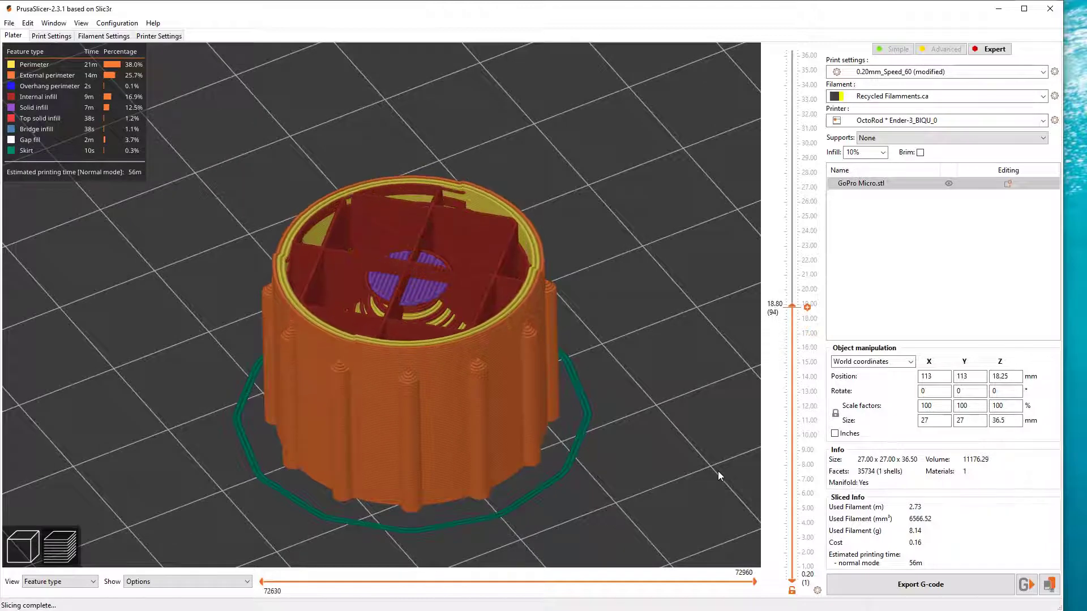
pyautogui.press('Up')
pyautogui.press('Up')
pyautogui.press('Up')
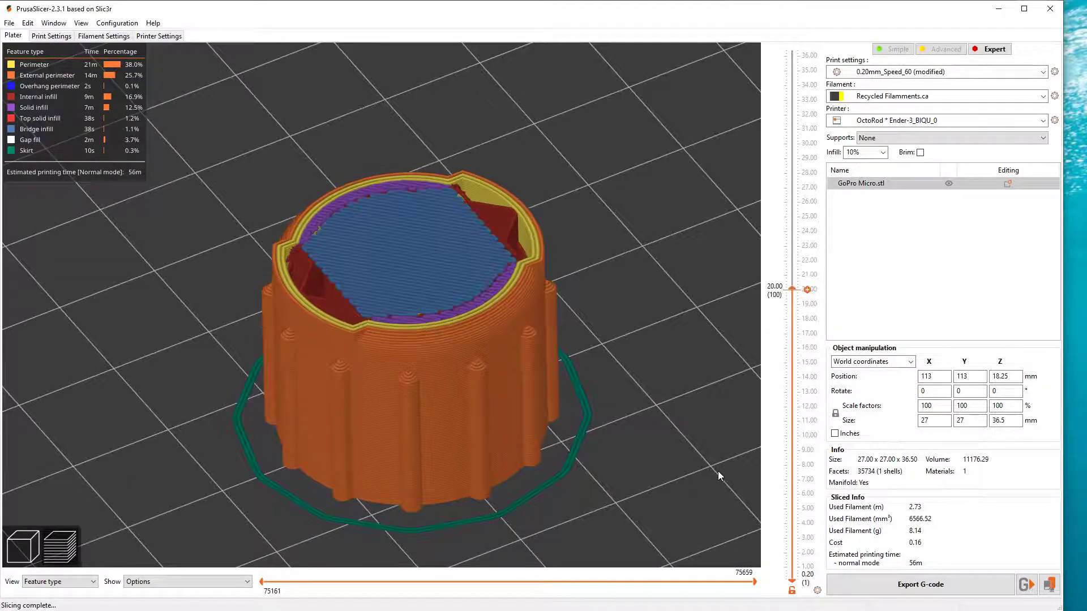
pyautogui.scroll(-1, 718, 471)
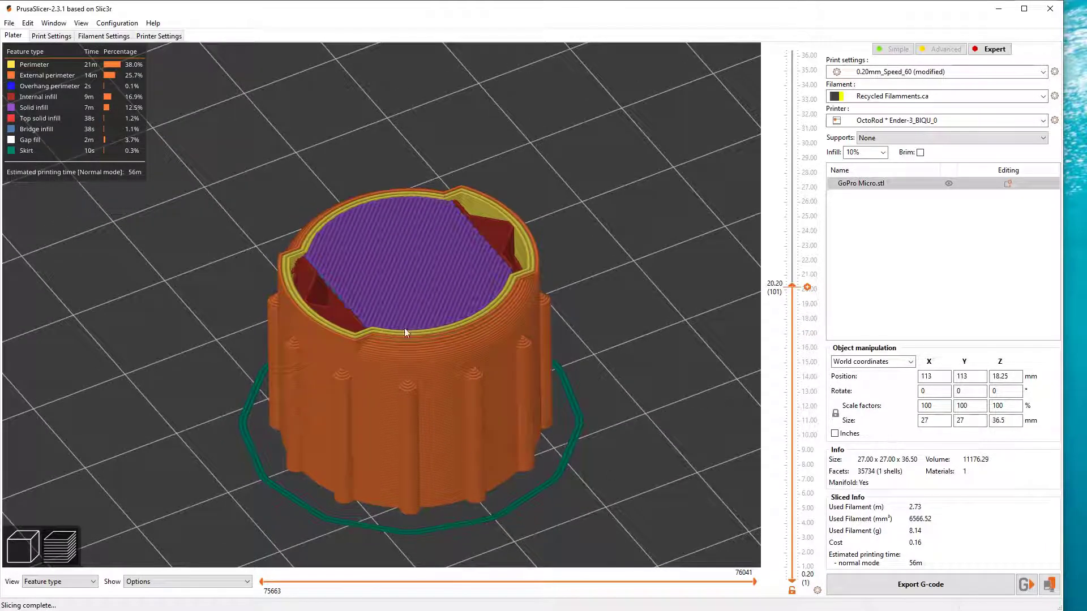
# Lower the layer preview to about layer 94 at 18.80 mm to examine the infill beneath the solid layers
pyautogui.press('Down')
pyautogui.press('Down')
pyautogui.press('Down')
pyautogui.press('Down')
pyautogui.press('Down')
pyautogui.press('Down')
pyautogui.press('Down')
pyautogui.press('Down')
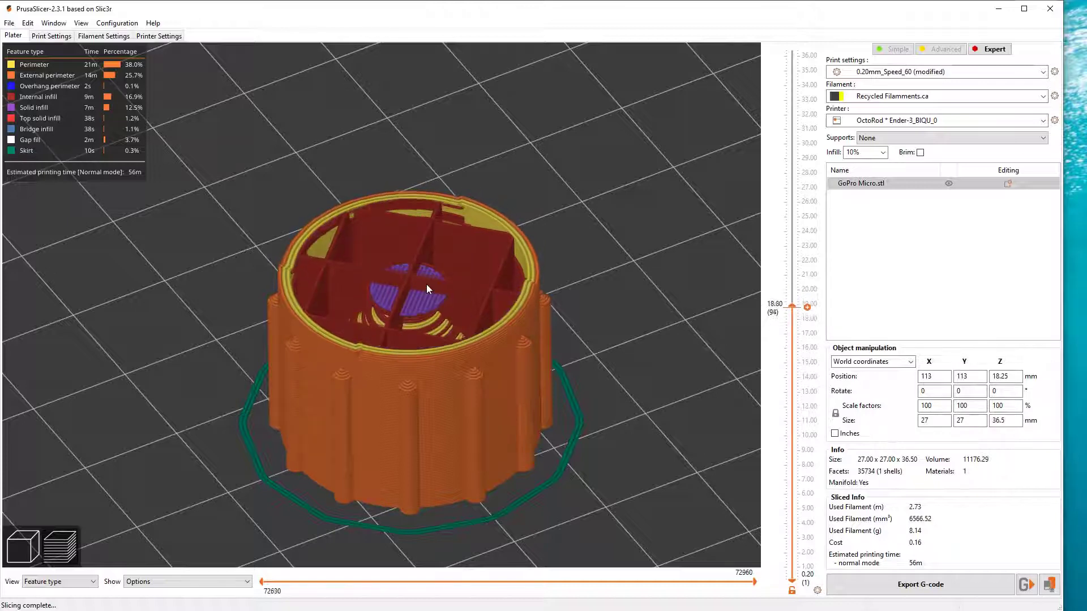
# Move the layer preview between layers 87 and 91 to examine the infill above the closed central hole
pyautogui.press('Down')
pyautogui.press('Down')
pyautogui.press('Down')
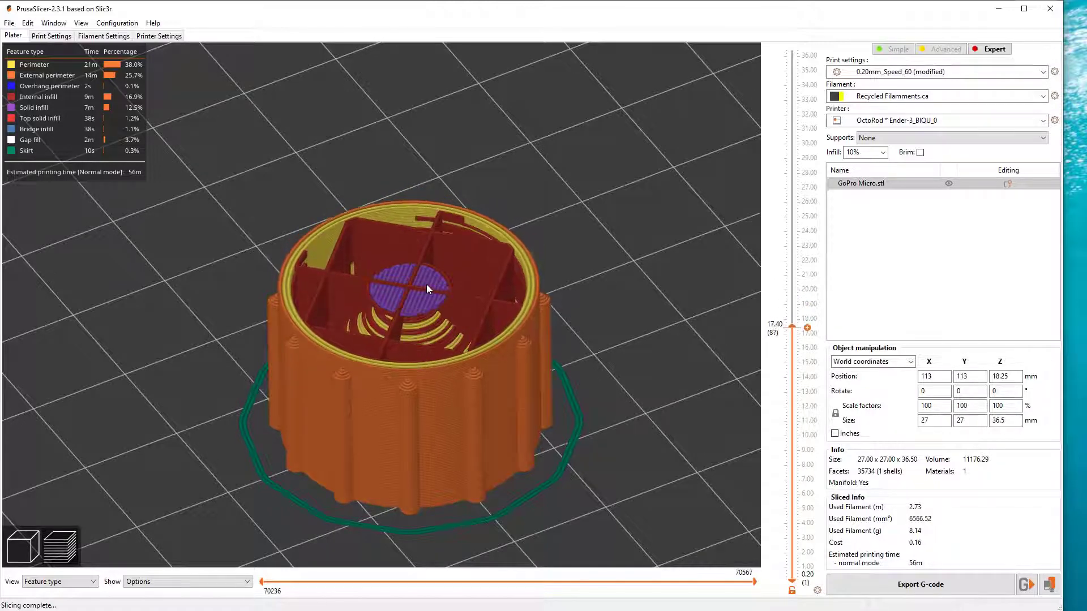
pyautogui.press('Up')
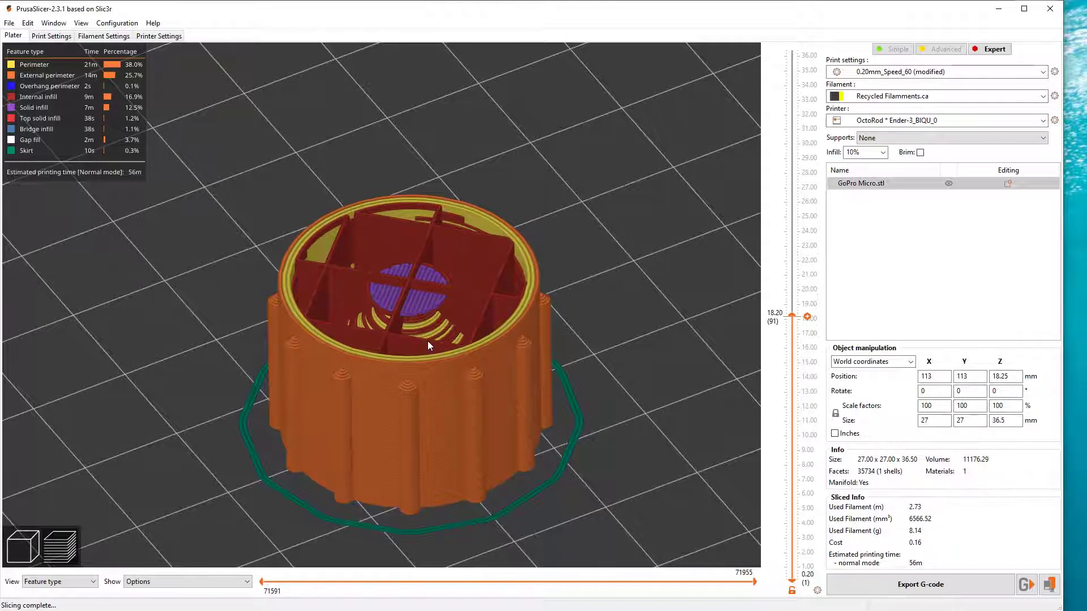
# Move the layer preview up to layer 126 at 25.20 mm to examine the perimeters and infill of the mounting prongs
pyautogui.press('Up')
pyautogui.press('Up')
pyautogui.press('Up')
pyautogui.press('Up')
pyautogui.press('Up')
pyautogui.press('Up')
pyautogui.press('Up')
pyautogui.press('Up')
pyautogui.press('Up')
pyautogui.press('Up')
pyautogui.press('Up')
pyautogui.press('Up')
pyautogui.press('Up')
pyautogui.press('Up')
pyautogui.press('Up')
pyautogui.press('Up')
pyautogui.press('Up')
pyautogui.press('Up')
pyautogui.press('Up')
pyautogui.press('Up')
pyautogui.press('Up')
pyautogui.press('Up')
pyautogui.press('Up')
pyautogui.press('Up')
pyautogui.press('Up')
pyautogui.press('Up')
pyautogui.press('Up')
pyautogui.press('Up')
pyautogui.press('Up')
pyautogui.press('Up')
pyautogui.press('Up')
pyautogui.press('Up')
pyautogui.press('Up')
pyautogui.press('Up')
pyautogui.press('Up')
pyautogui.press('Up')
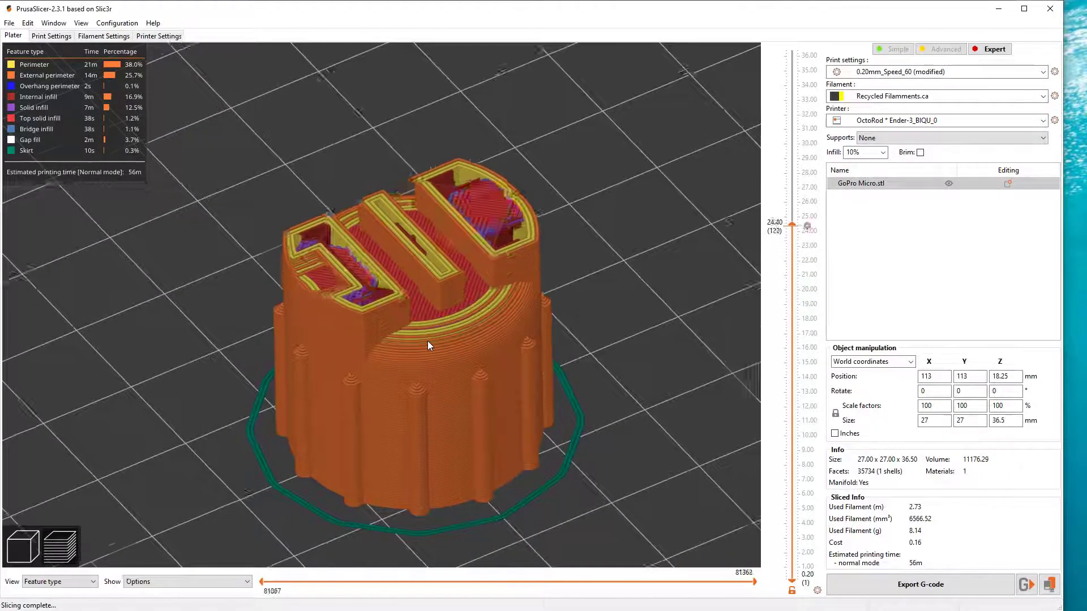
pyautogui.press('Down')
pyautogui.press('Down')
pyautogui.press('Down')
pyautogui.press('Down')
pyautogui.press('Down')
pyautogui.press('Down')
pyautogui.press('Down')
pyautogui.press('Down')
pyautogui.press('Down')
pyautogui.press('Down')
pyautogui.press('Down')
pyautogui.press('Down')
pyautogui.press('Down')
pyautogui.press('Down')
pyautogui.press('Down')
pyautogui.press('Down')
pyautogui.press('Down')
pyautogui.press('Down')
pyautogui.press('Down')
pyautogui.press('Down')
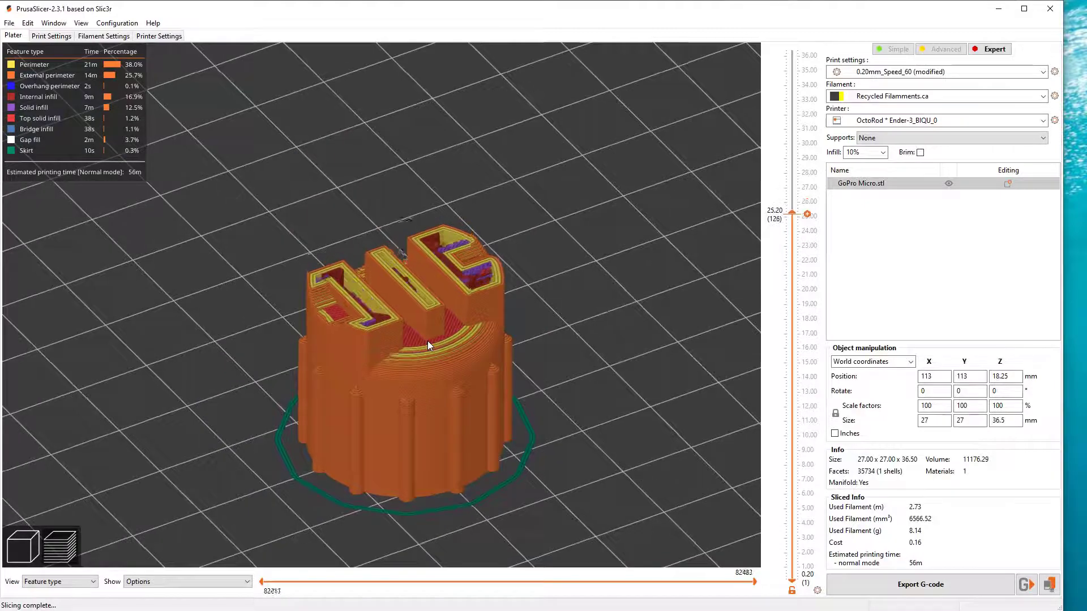
# Lower the layer preview to layer 18 at 3.60 mm to examine the ring-shaped base
pyautogui.scroll(3, 427, 341)
pyautogui.press('Down')
pyautogui.press('Down')
pyautogui.press('Down')
pyautogui.press('Down')
pyautogui.press('Down')
pyautogui.press('Down')
pyautogui.press('Down')
pyautogui.press('Down')
pyautogui.press('Down')
pyautogui.press('Down')
pyautogui.press('Down')
pyautogui.press('Down')
pyautogui.press('Down')
pyautogui.press('Down')
pyautogui.press('Down')
pyautogui.press('Down')
pyautogui.press('Down')
pyautogui.press('Down')
pyautogui.press('Down')
pyautogui.press('Down')
pyautogui.scroll(2, 426, 341)
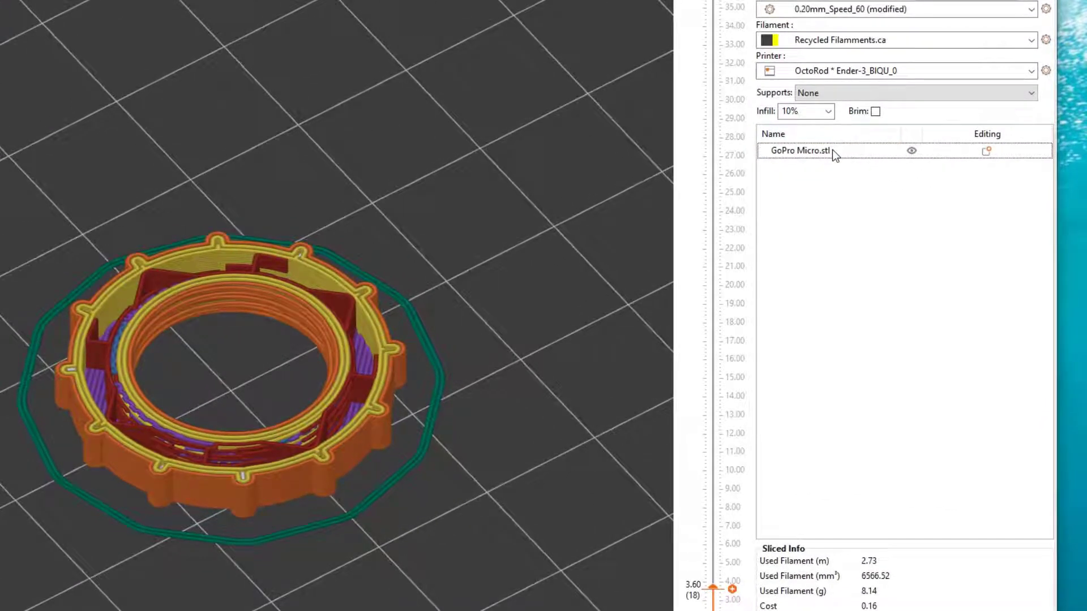
# Add a height range modifier to the GoPro Micro.stl object
pyautogui.click(832, 149)
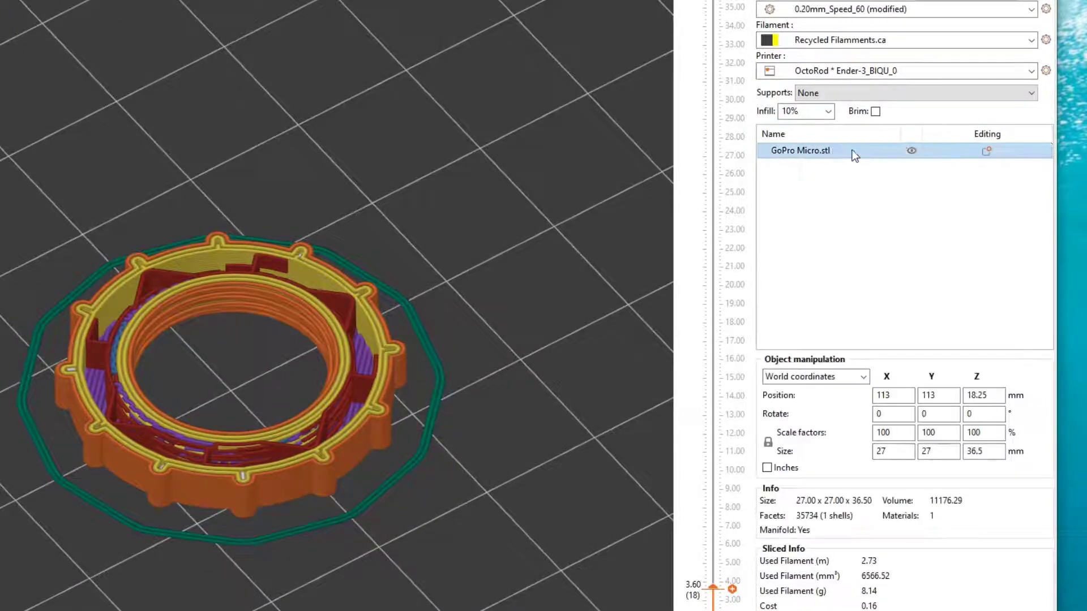
pyautogui.click(986, 153)
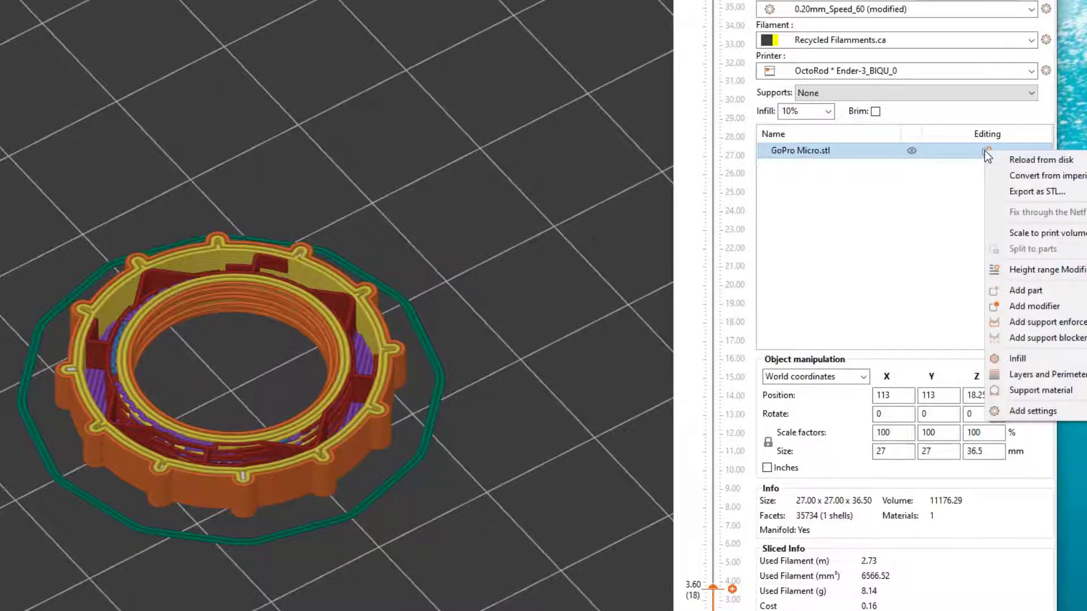
pyautogui.click(1033, 270)
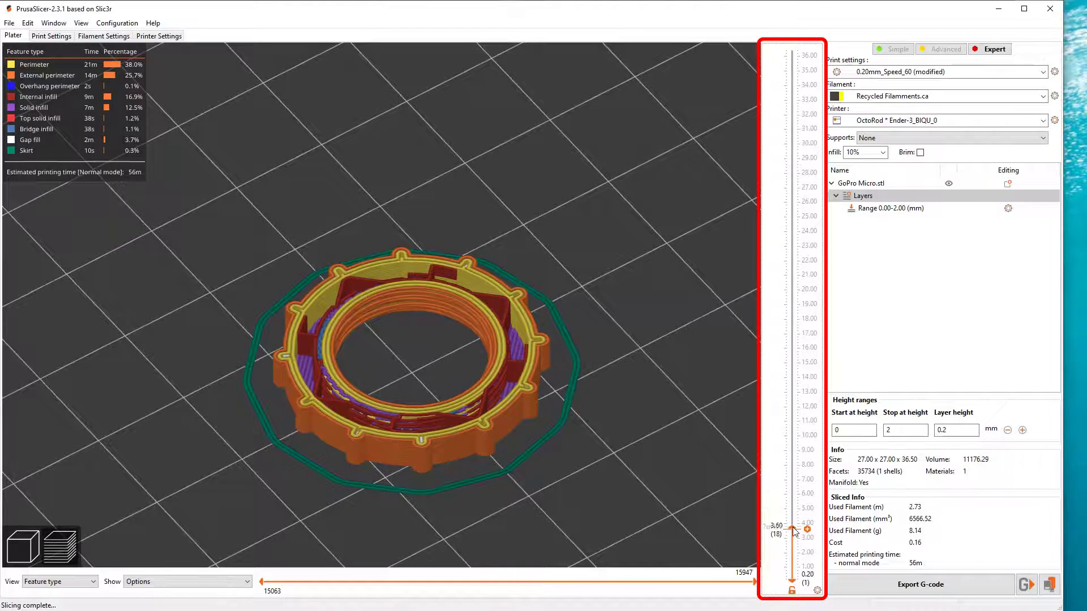
# Find the end of the straight hole at 10.20 mm in the layer preview and set the first height range's stop height to 10.2 mm
pyautogui.moveTo(792, 529); pyautogui.dragTo(808, 436)
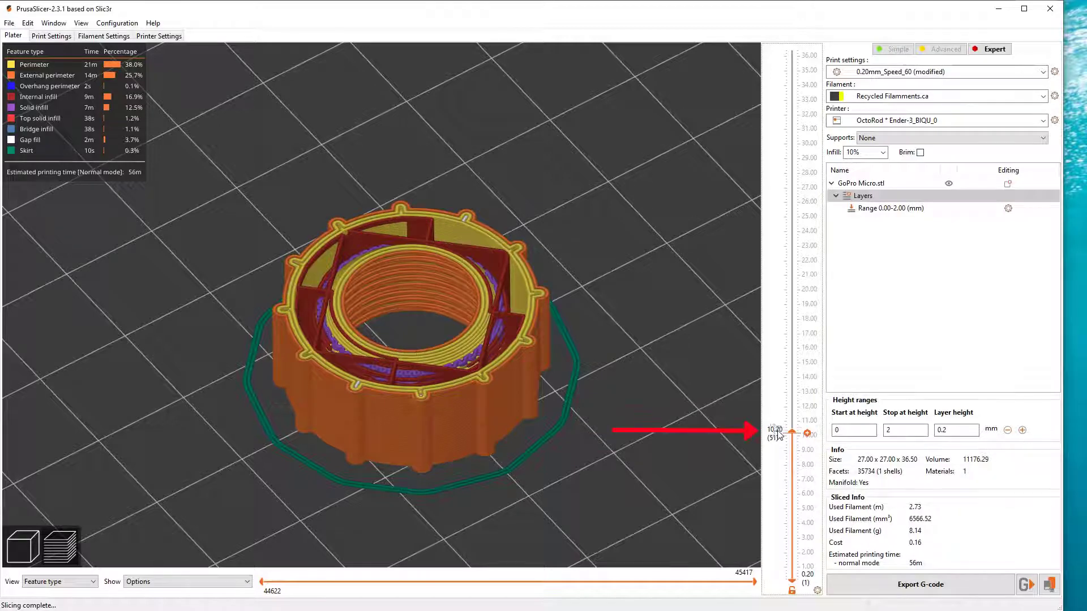
pyautogui.click(875, 431)
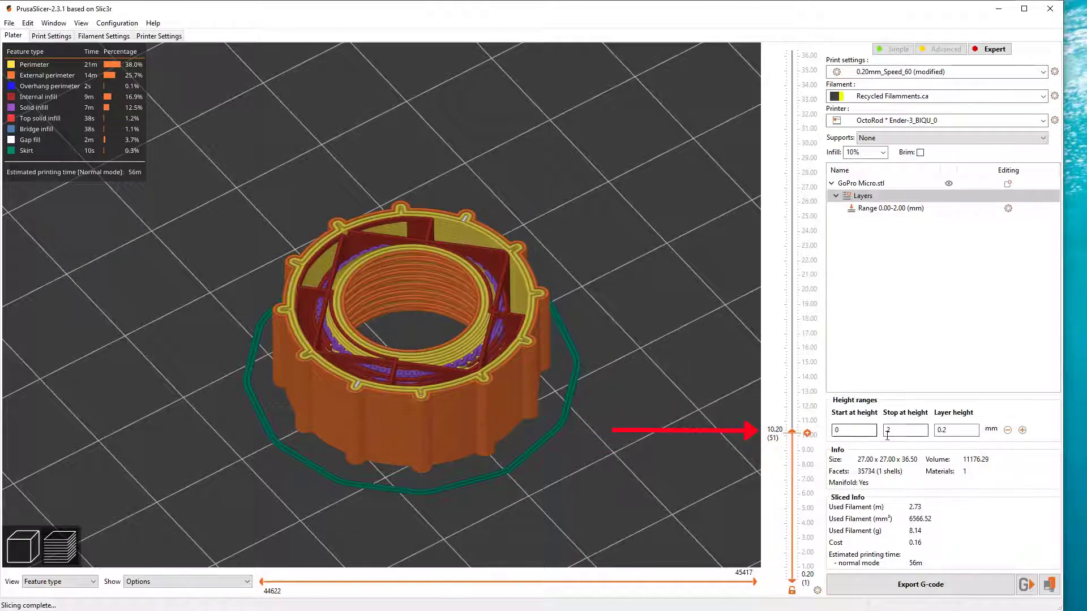
pyautogui.press('Tab')
pyautogui.write('10.2')
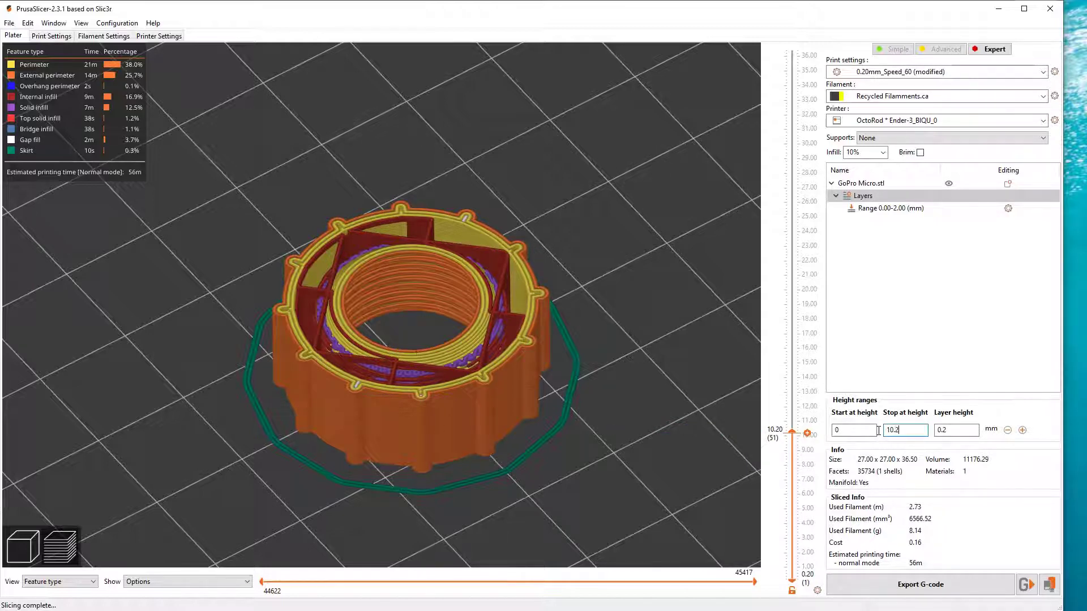
pyautogui.press('Tab')
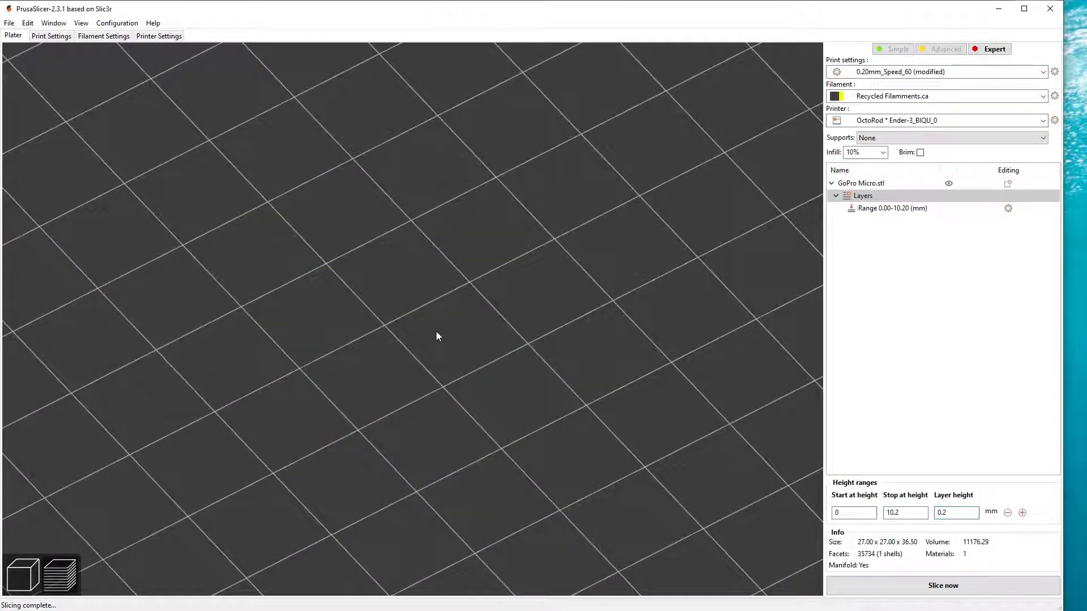
pyautogui.click(437, 332)
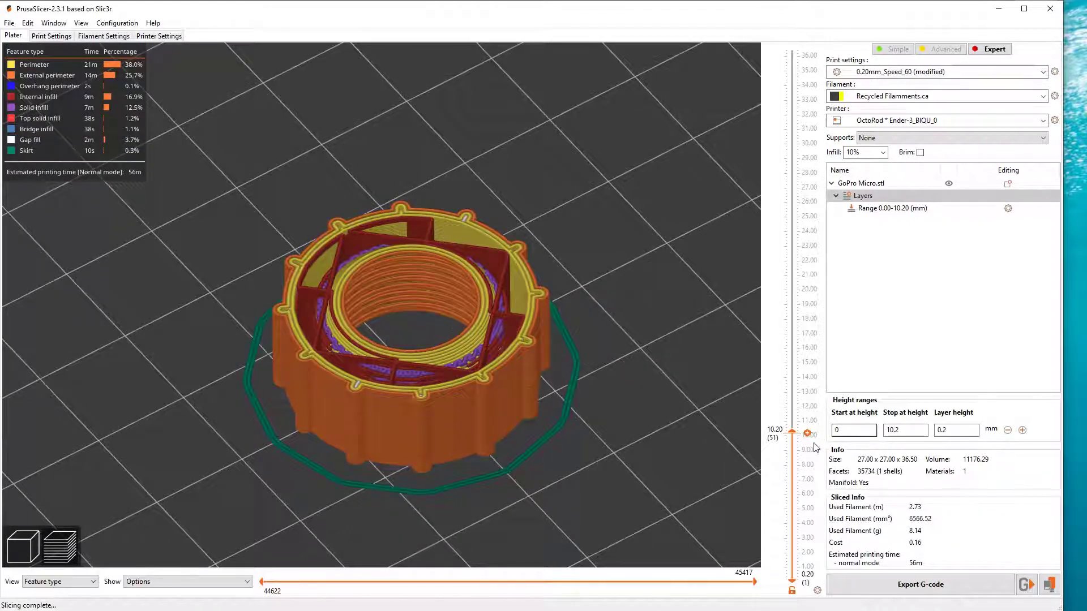
# Preview the layers up to 16.20 mm and add a second height range from 10.2 to 16.2 mm
pyautogui.moveTo(796, 428); pyautogui.dragTo(801, 349)
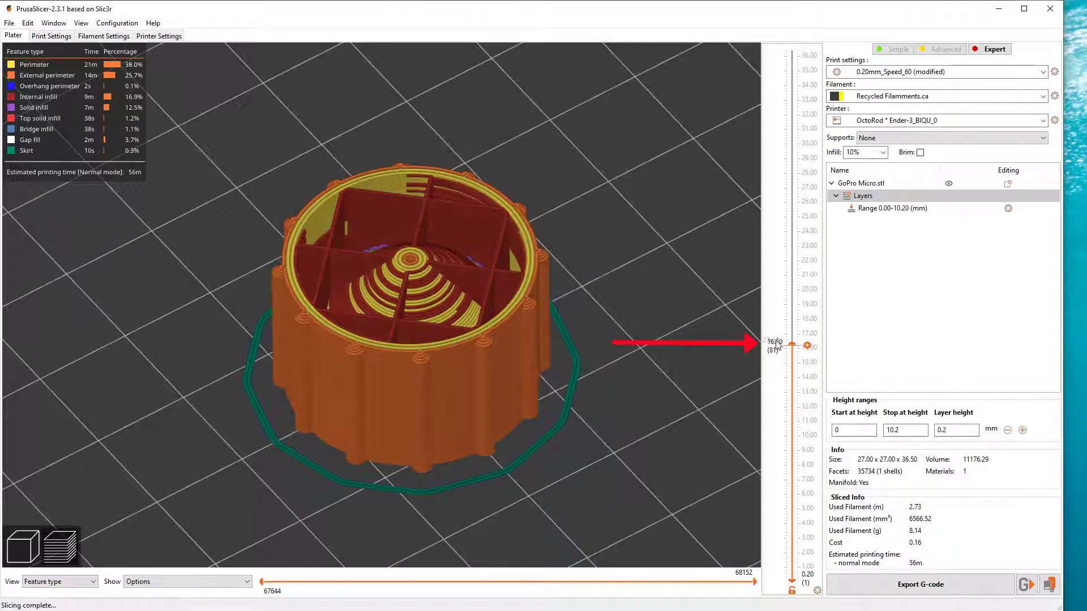
pyautogui.click(1022, 431)
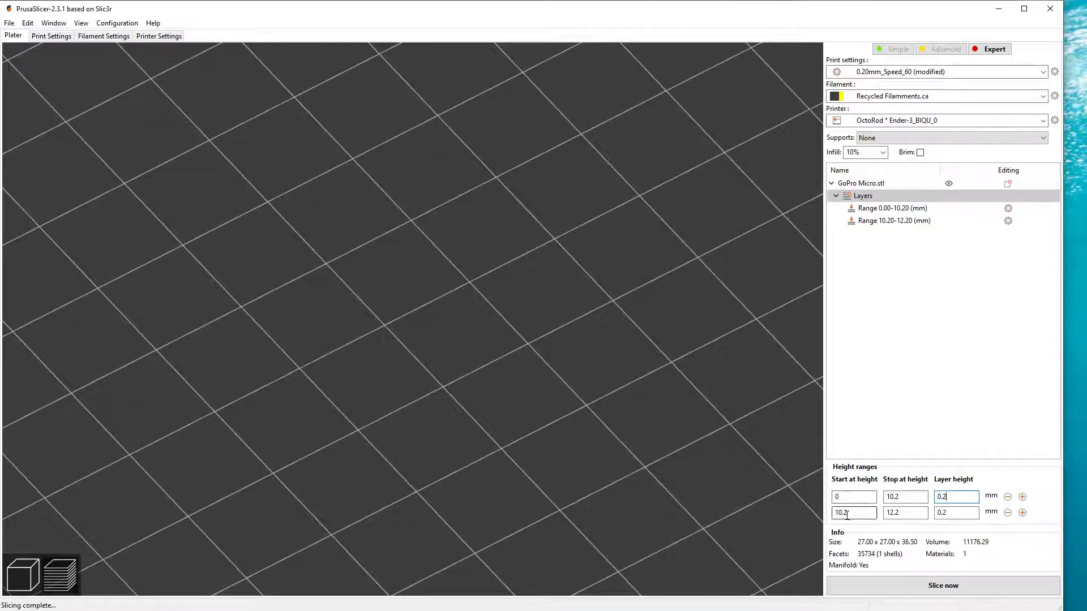
pyautogui.moveTo(905, 513); pyautogui.dragTo(887, 511)
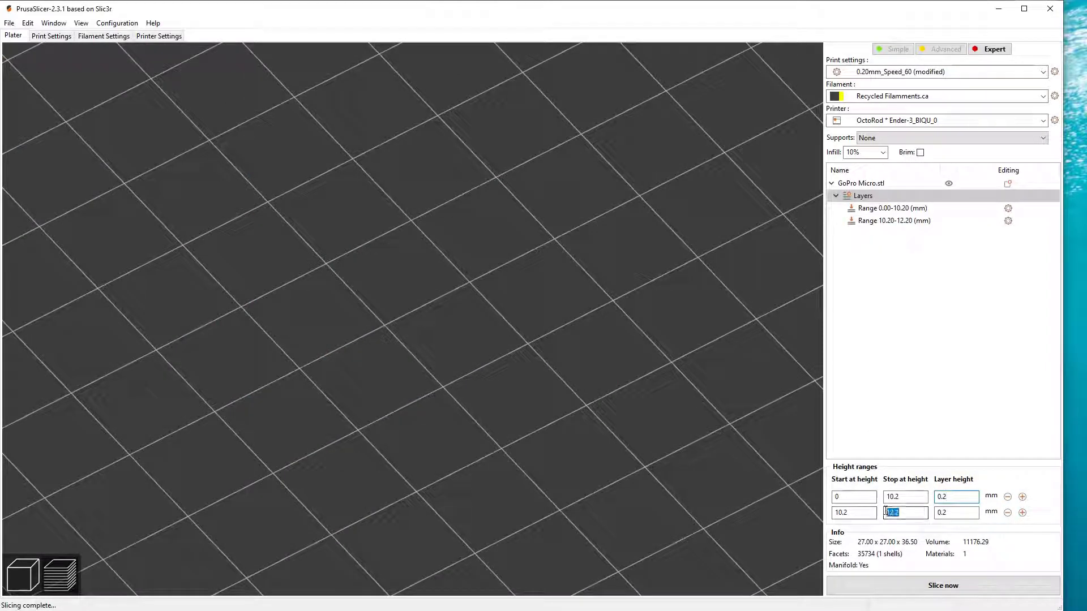
pyautogui.write('16')
pyautogui.press('Tab')
# Add a third height range from 16.2 to 20.6 mm, using the layer preview to find where the prongs begin
pyautogui.click(1022, 513)
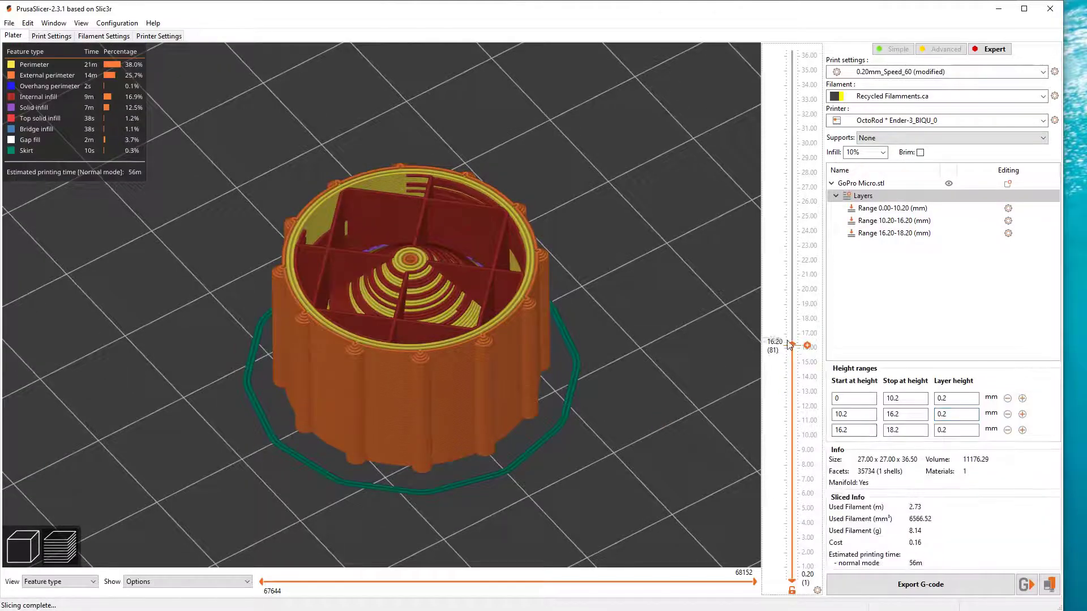
pyautogui.moveTo(792, 344); pyautogui.dragTo(795, 287)
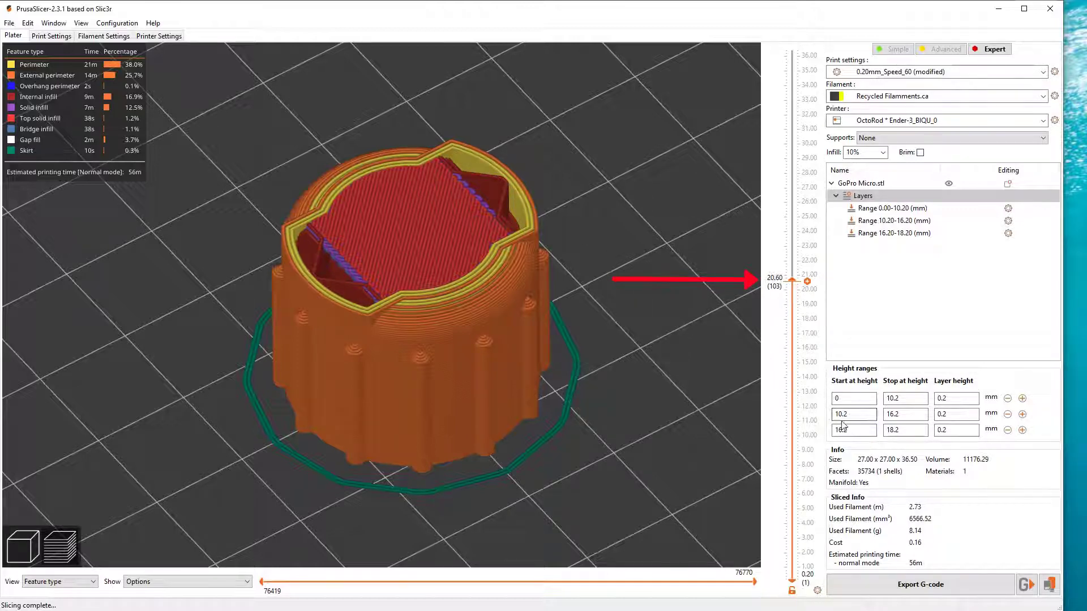
pyautogui.moveTo(904, 429); pyautogui.dragTo(876, 430)
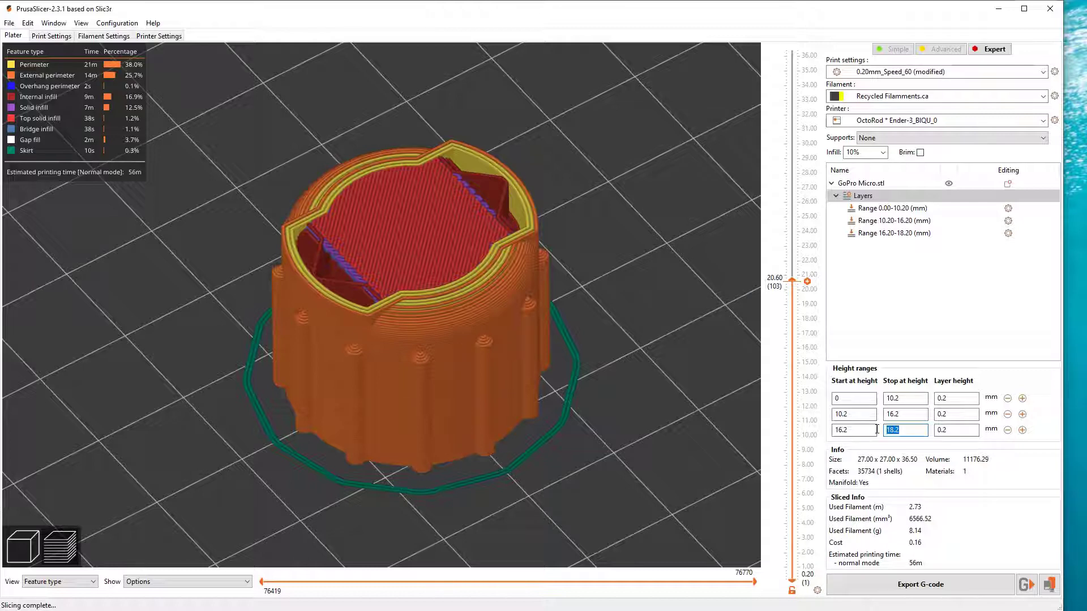
pyautogui.write('20.6')
pyautogui.press('Tab')
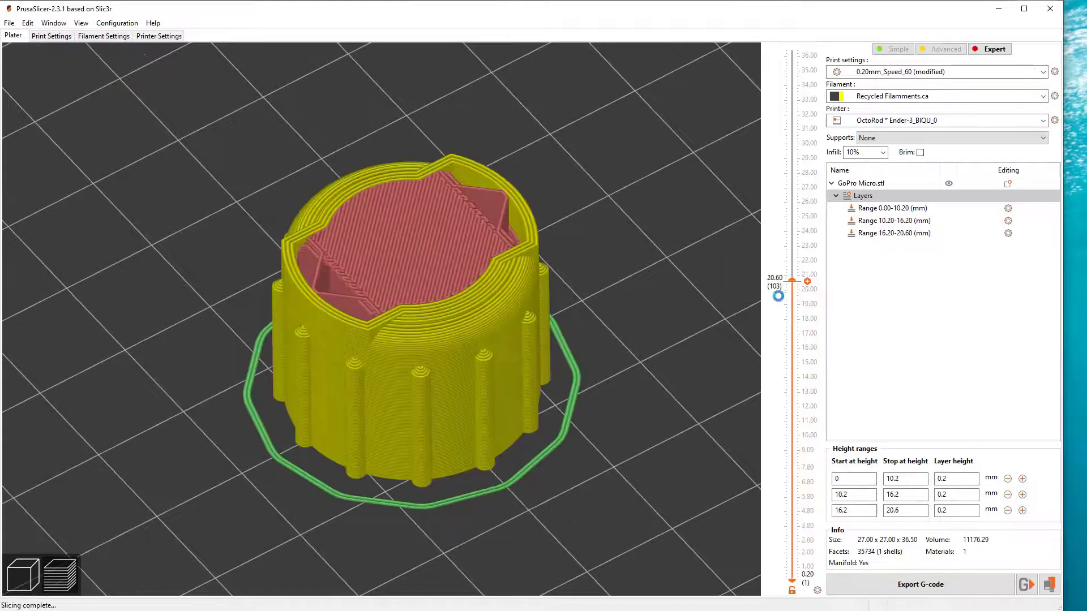
# Preview the model up to its top layer and add a fourth height range from 20.6 to 40 mm
pyautogui.moveTo(793, 287); pyautogui.dragTo(792, 49)
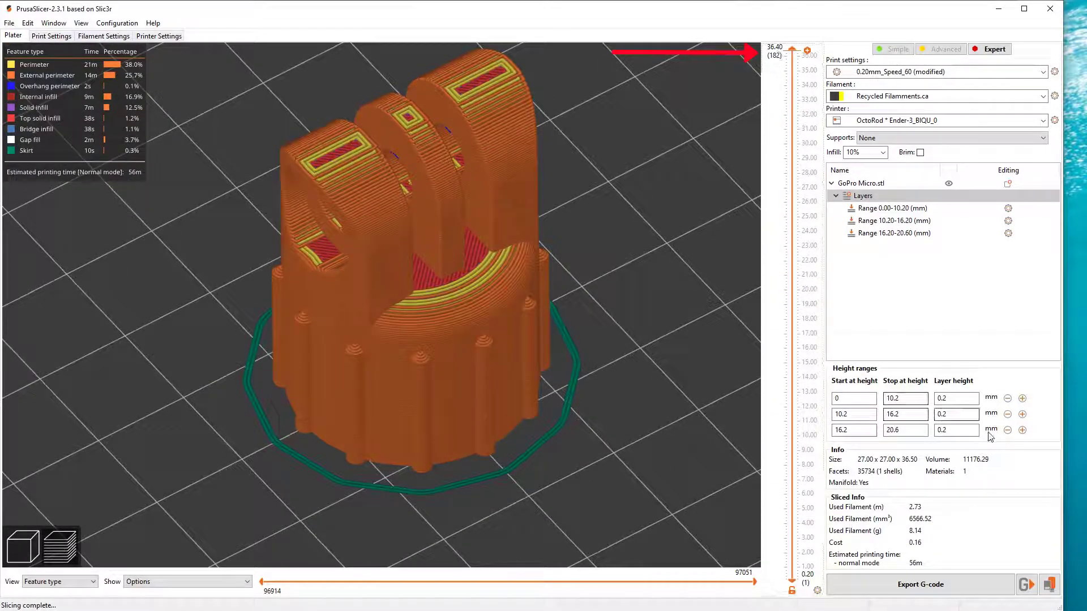
pyautogui.click(1023, 430)
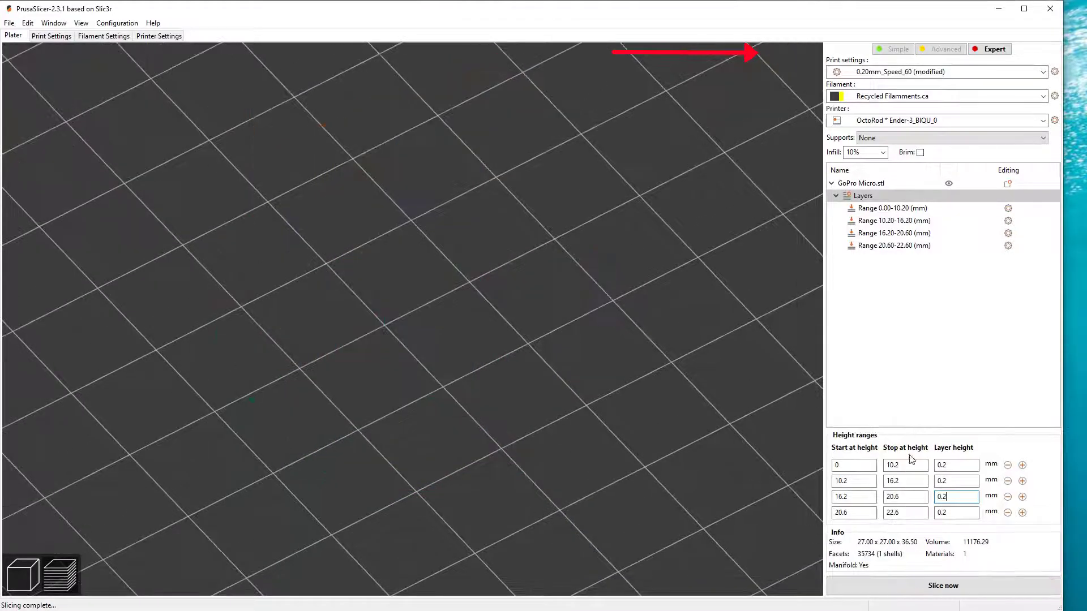
pyautogui.moveTo(901, 513); pyautogui.dragTo(879, 513)
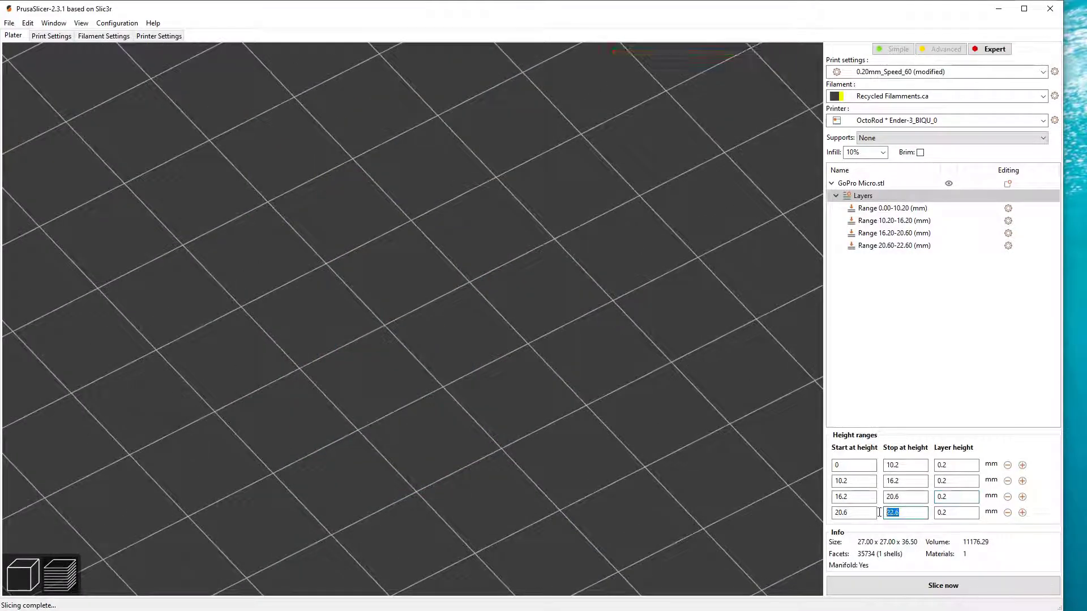
pyautogui.write('40')
pyautogui.press('Tab')
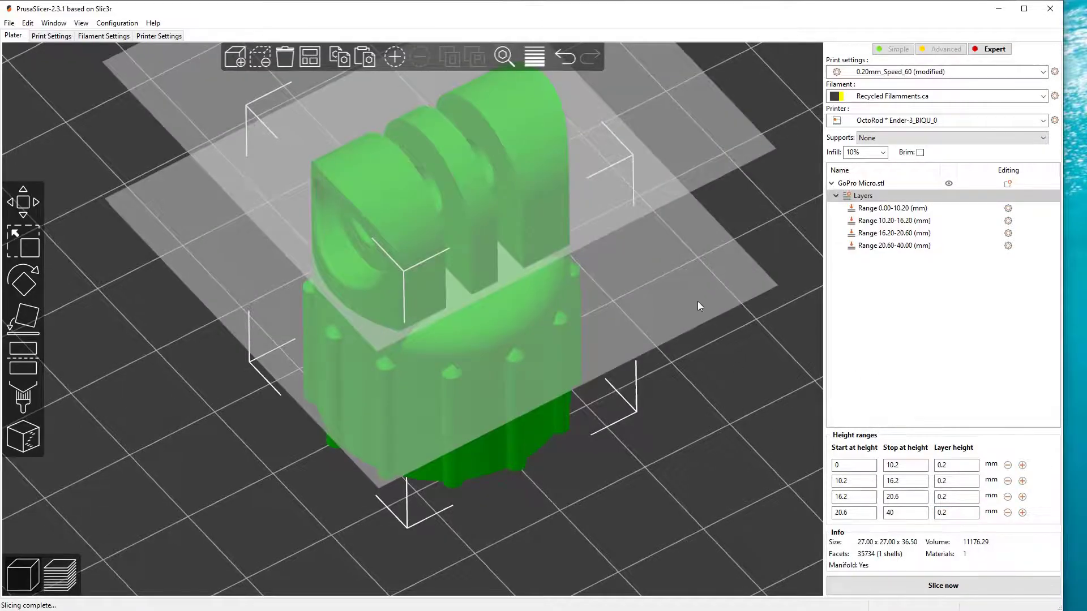
# Select each of the four height ranges in turn to check the zones they cover on the model
pyautogui.scroll(-4, 698, 302)
pyautogui.press('3')
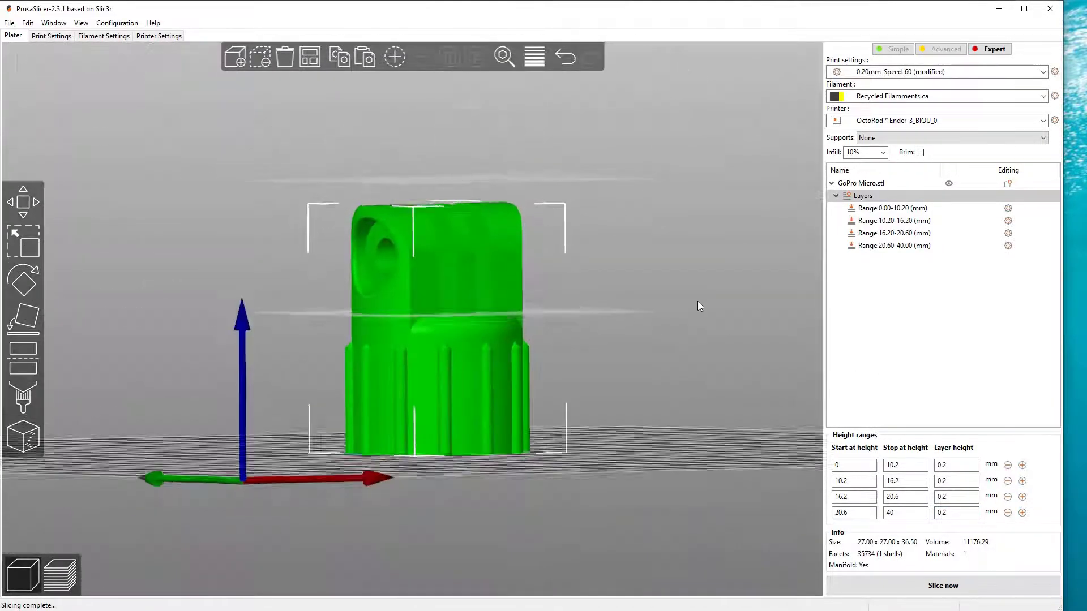
pyautogui.click(876, 209)
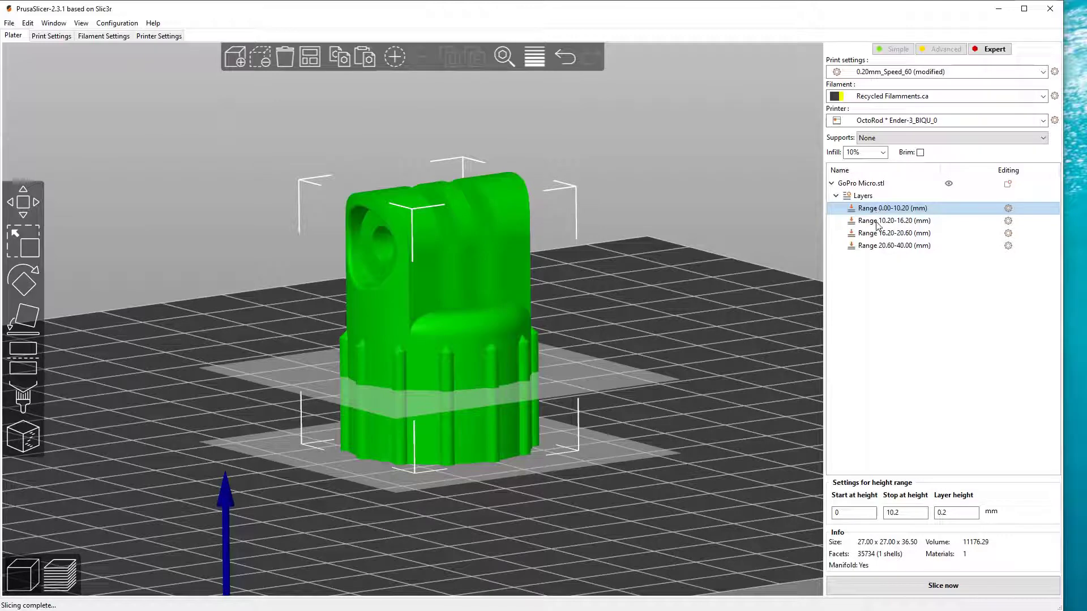
pyautogui.click(877, 222)
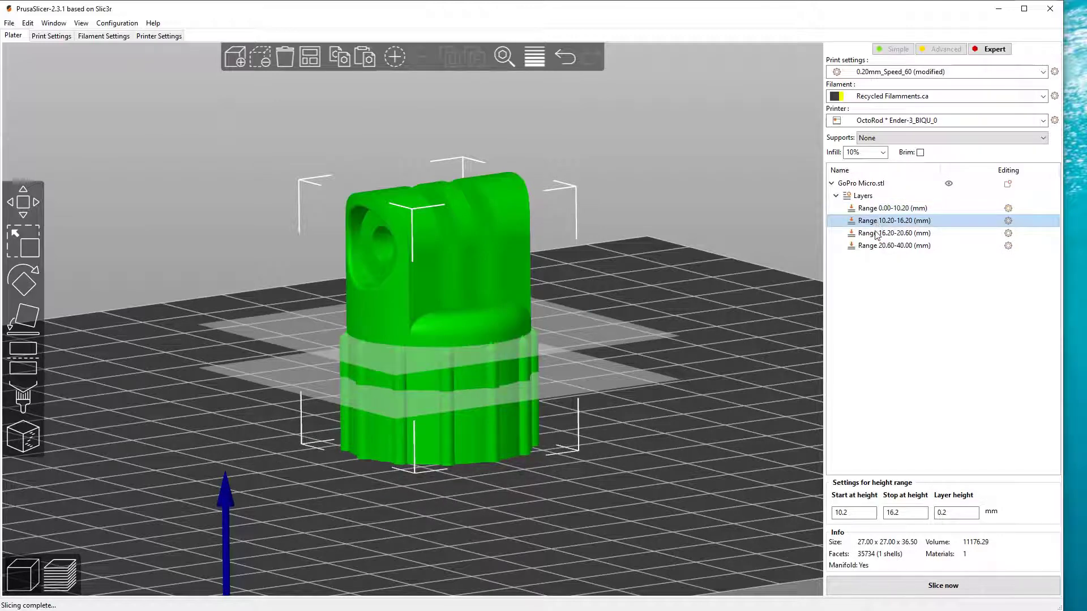
pyautogui.click(876, 233)
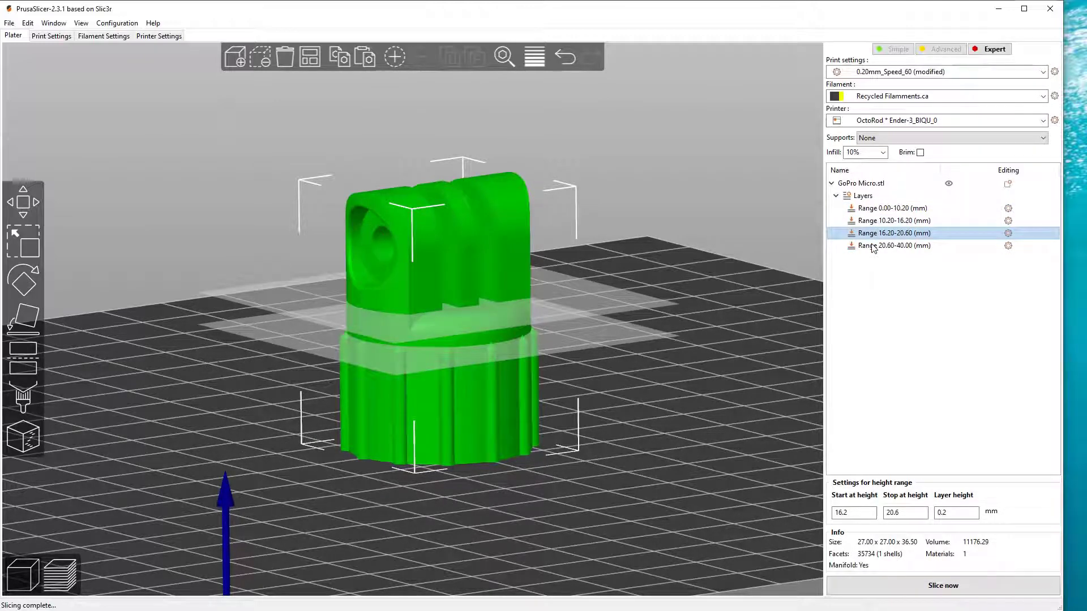
pyautogui.click(874, 246)
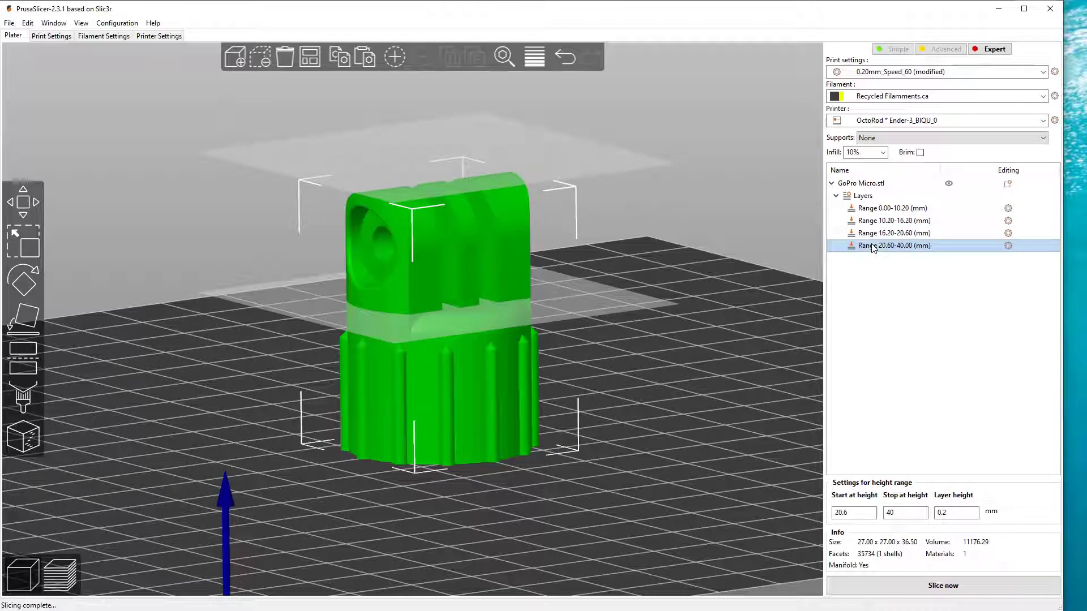
# Set the layer height of the 0 to 10.2 mm range to 0.12 mm
pyautogui.click(878, 212)
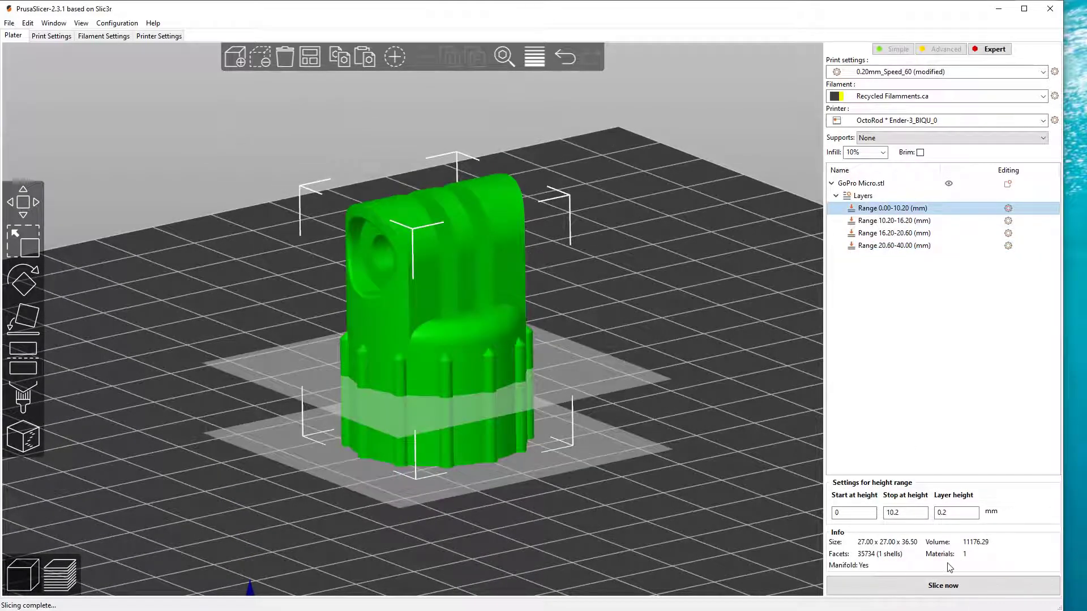
pyautogui.click(956, 512)
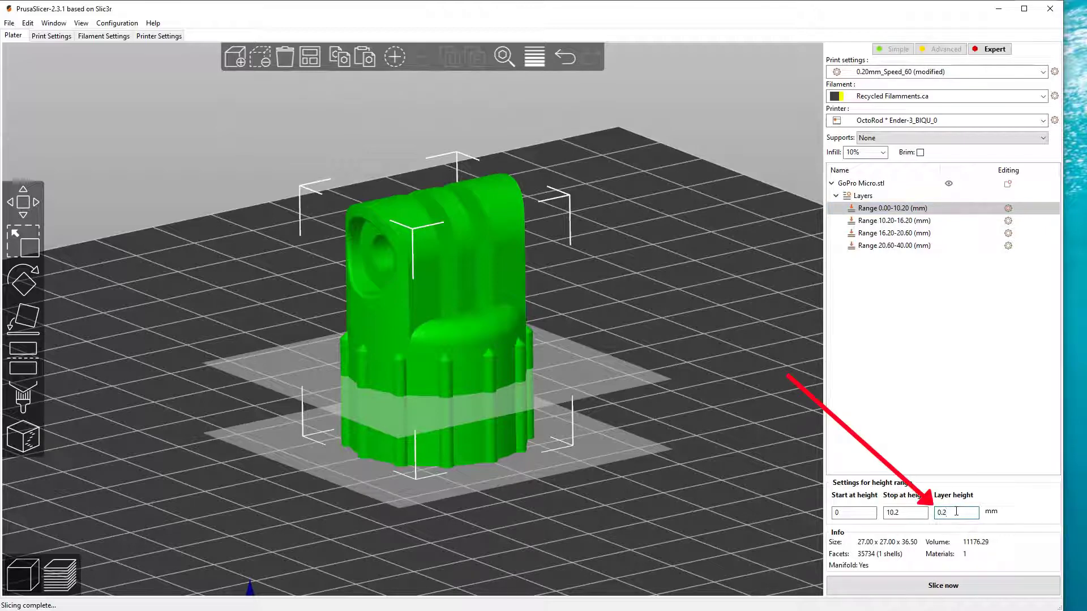
pyautogui.write('12')
pyautogui.press('Tab')
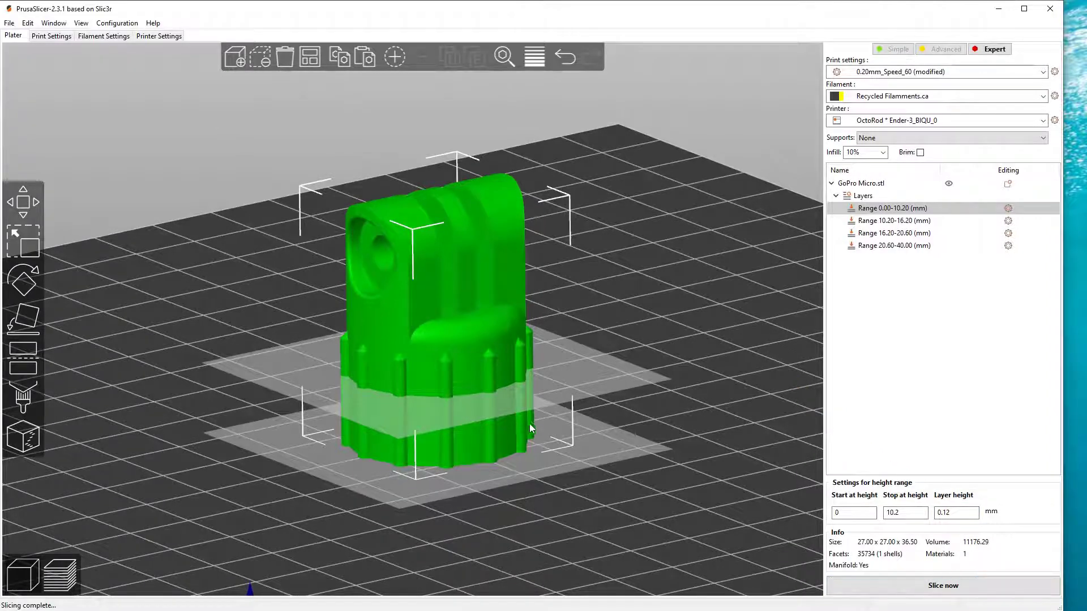
# Add infill settings to the 16.2 to 20.6 mm height range
pyautogui.click(887, 221)
pyautogui.click(889, 234)
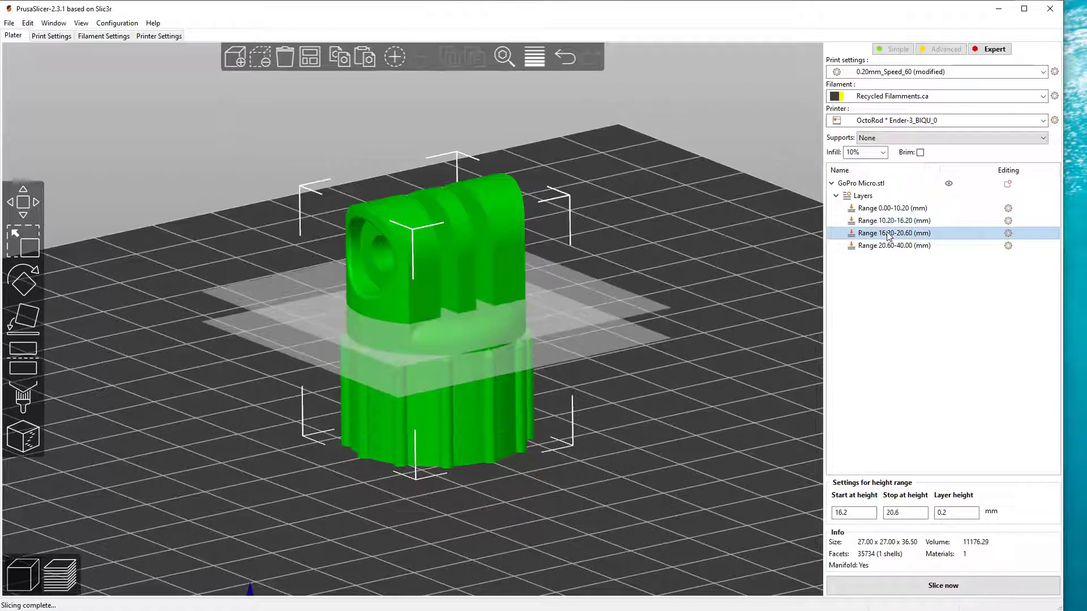
pyautogui.click(1008, 234)
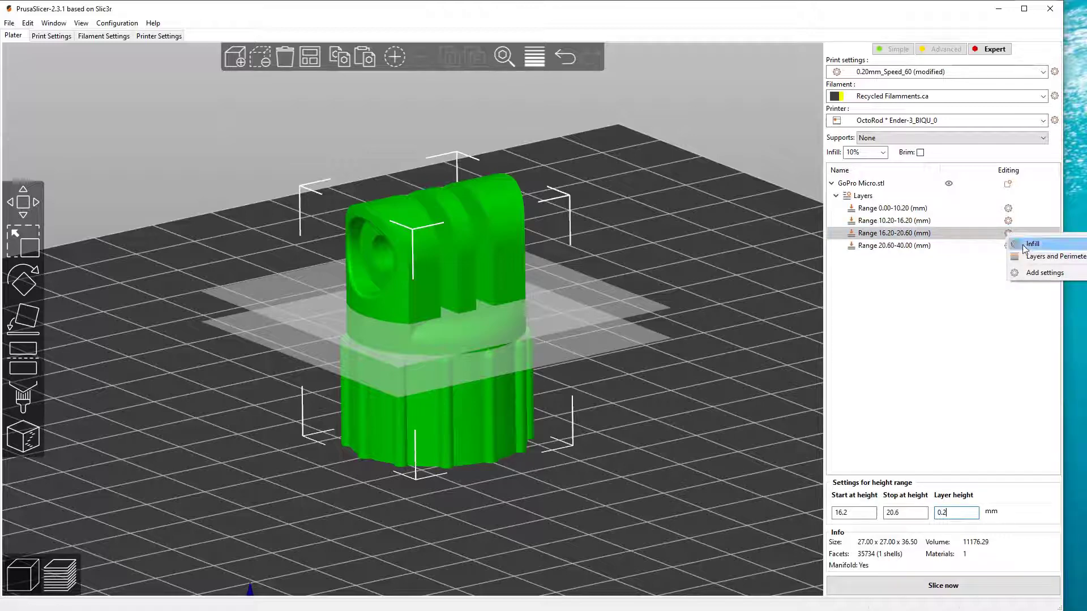
pyautogui.click(1031, 244)
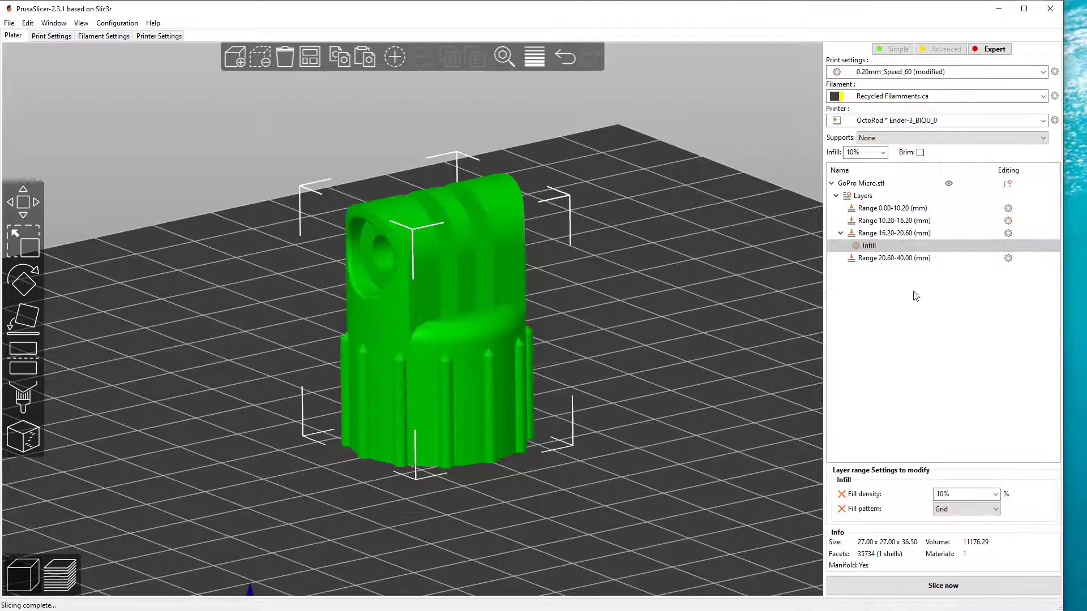
# Set the fill density of the 16.2 to 20.6 mm height range to 25% and slice the model
pyautogui.click(995, 495)
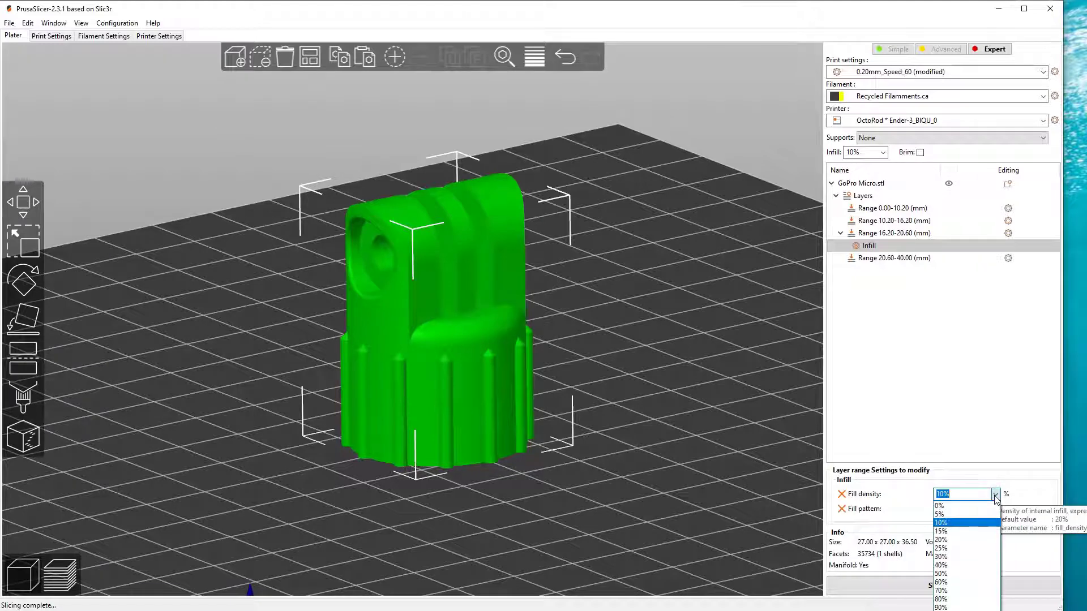
pyautogui.click(955, 548)
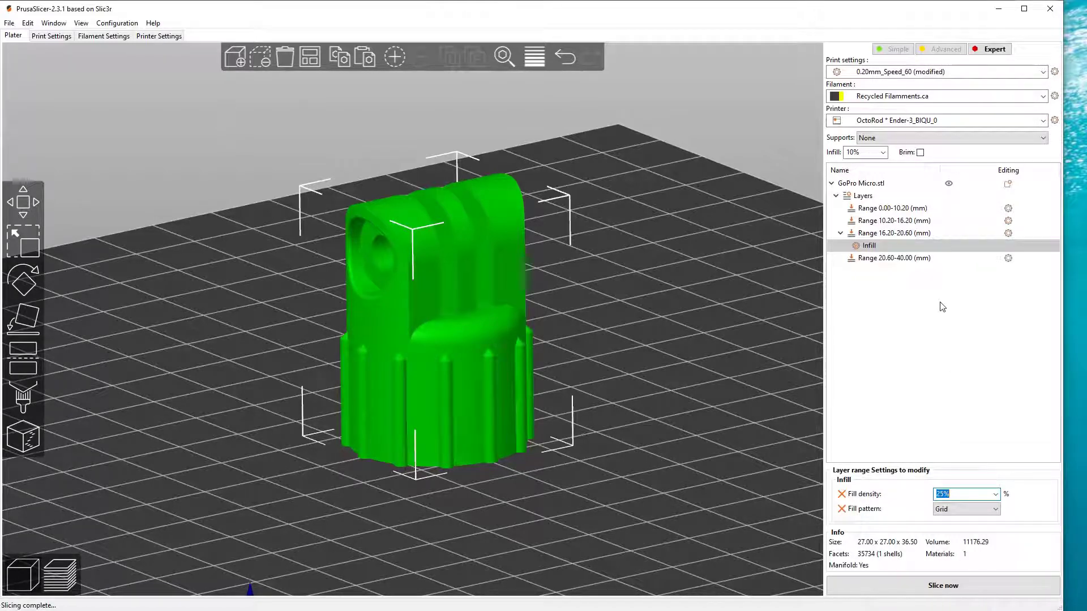
pyautogui.click(879, 259)
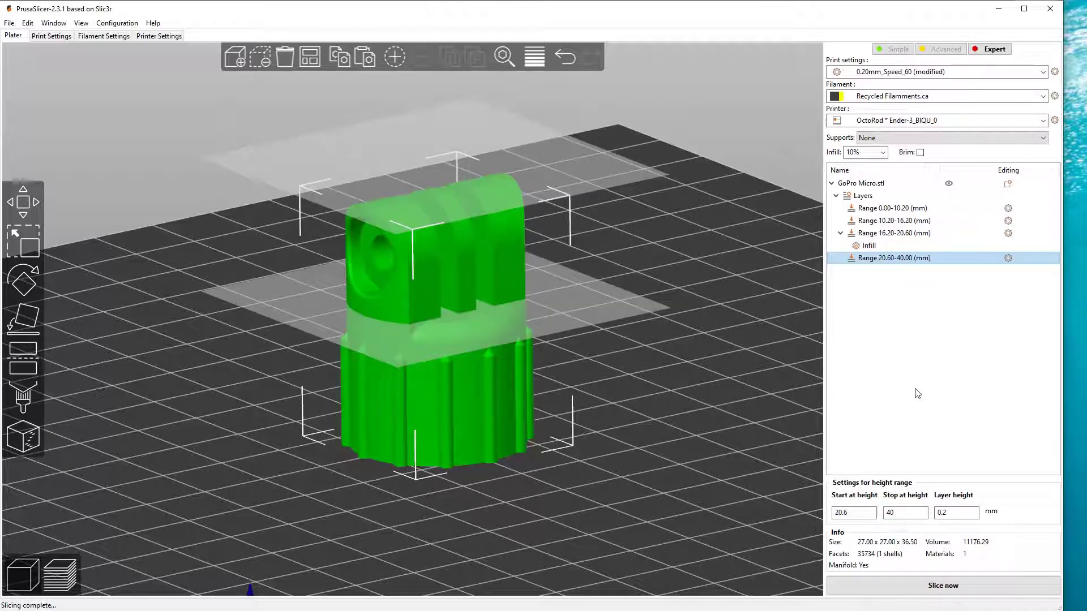
pyautogui.hotkey('ctrl', 'r')
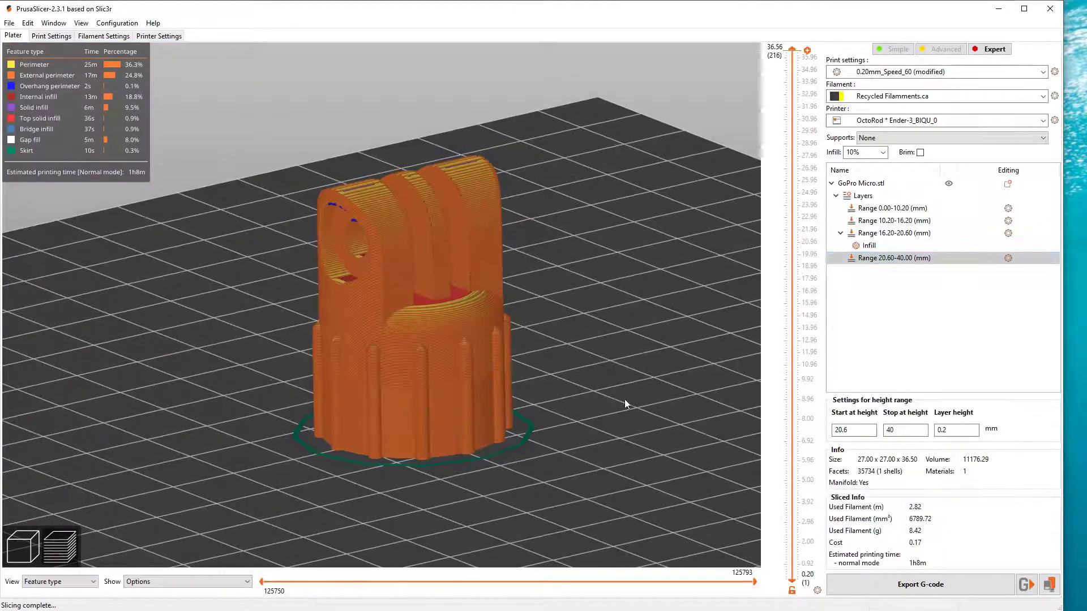
# Examine the outer wall of the sliced model where the 0.12 mm layers meet the coarser layers above
pyautogui.scroll(4, 466, 438)
pyautogui.scroll(5, 467, 441)
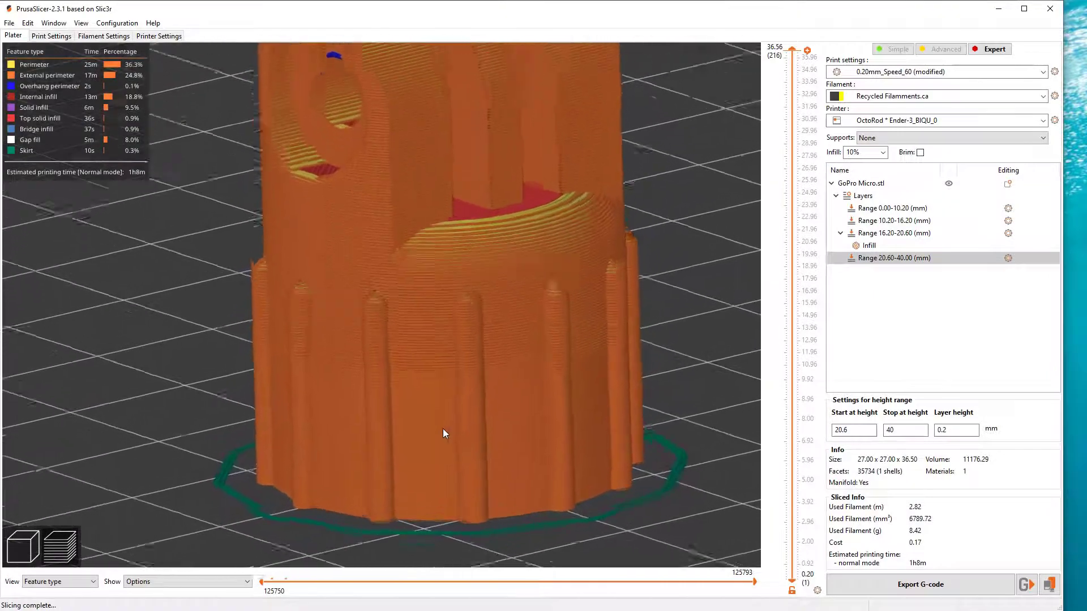
pyautogui.scroll(4, 443, 421)
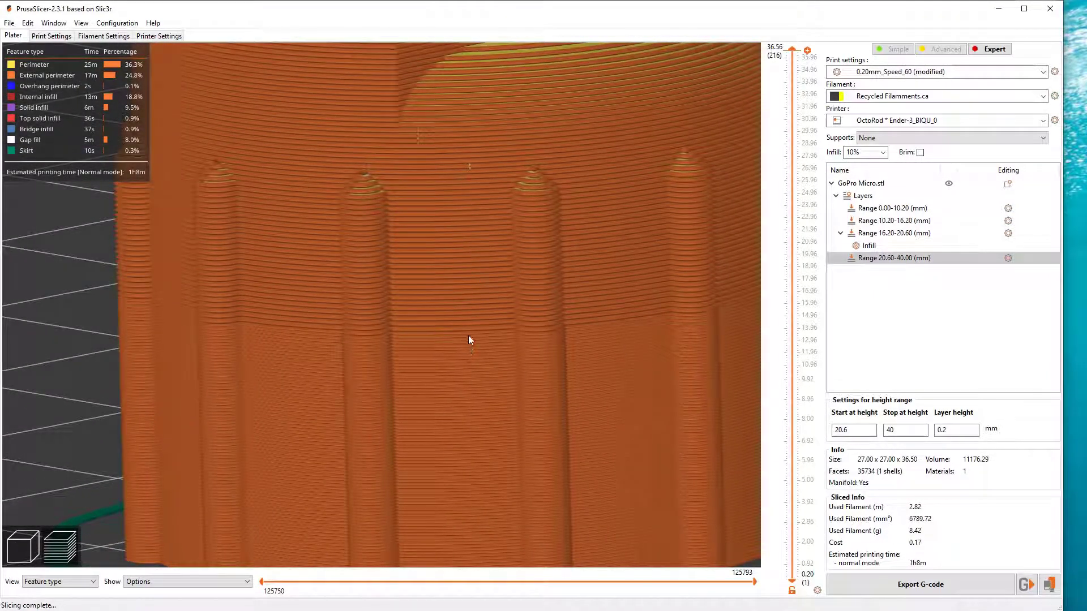
pyautogui.scroll(-8, 469, 334)
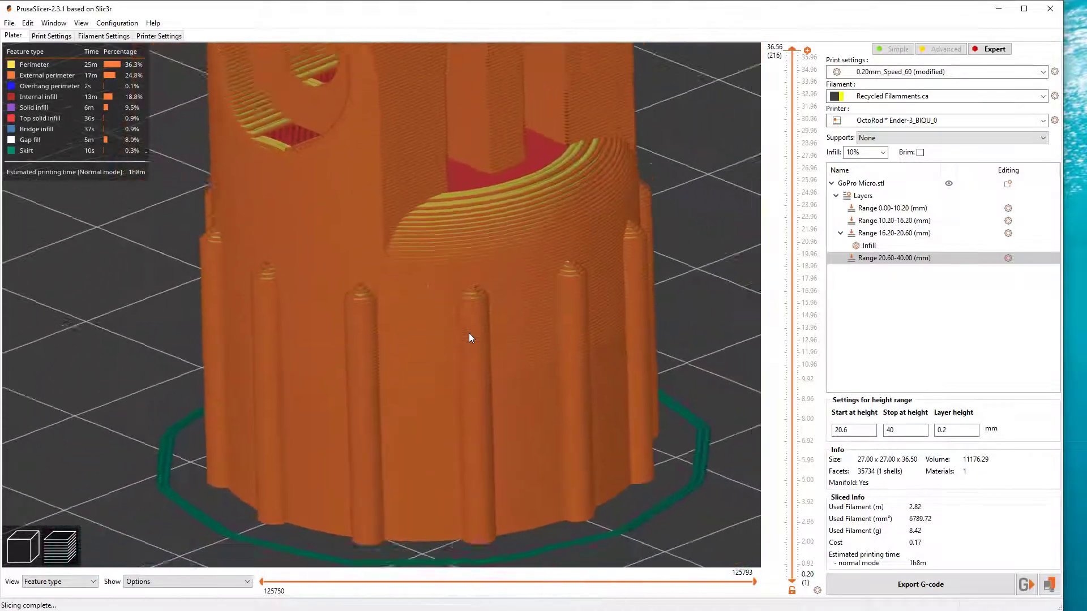
pyautogui.scroll(-5, 588, 340)
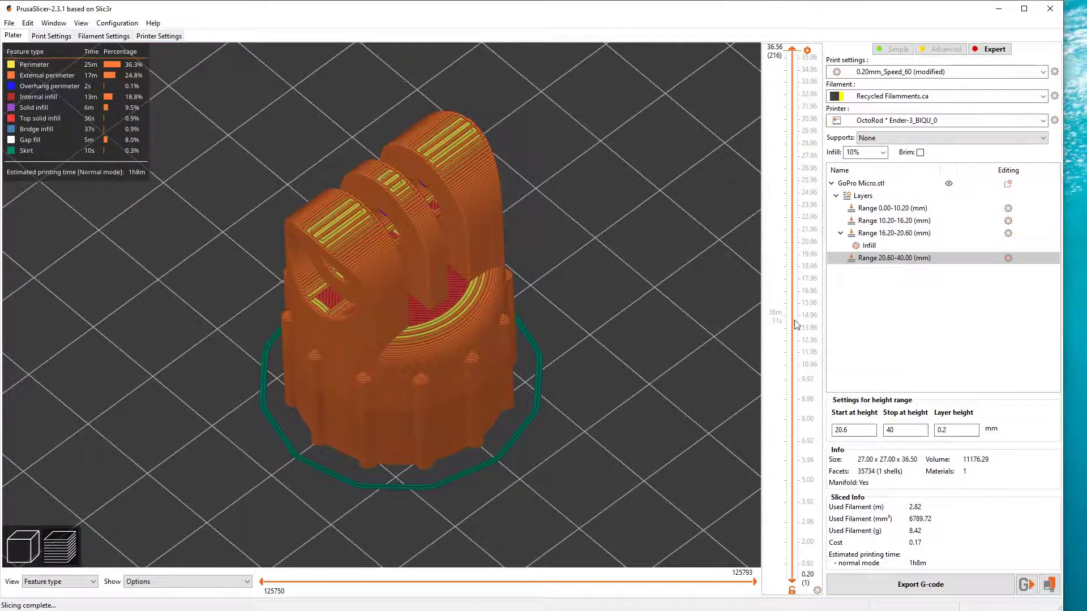
# Step the layer preview from the base up to 16.56 mm to examine the infill entering the 16.2 to 20.6 mm range
pyautogui.moveTo(797, 322); pyautogui.dragTo(792, 561)
pyautogui.scroll(12, 792, 560)
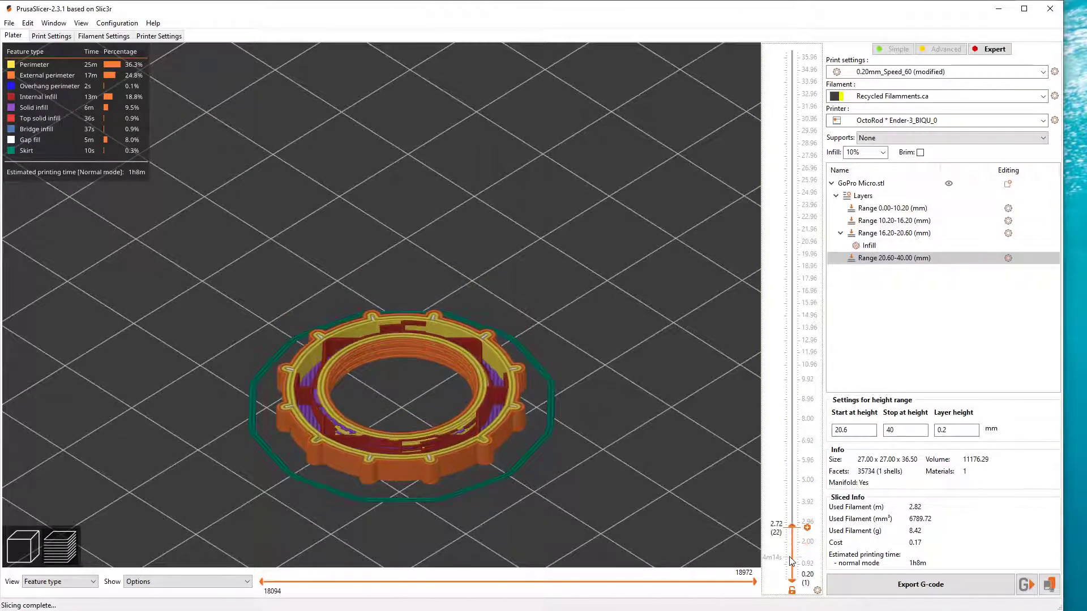
pyautogui.scroll(10, 792, 560)
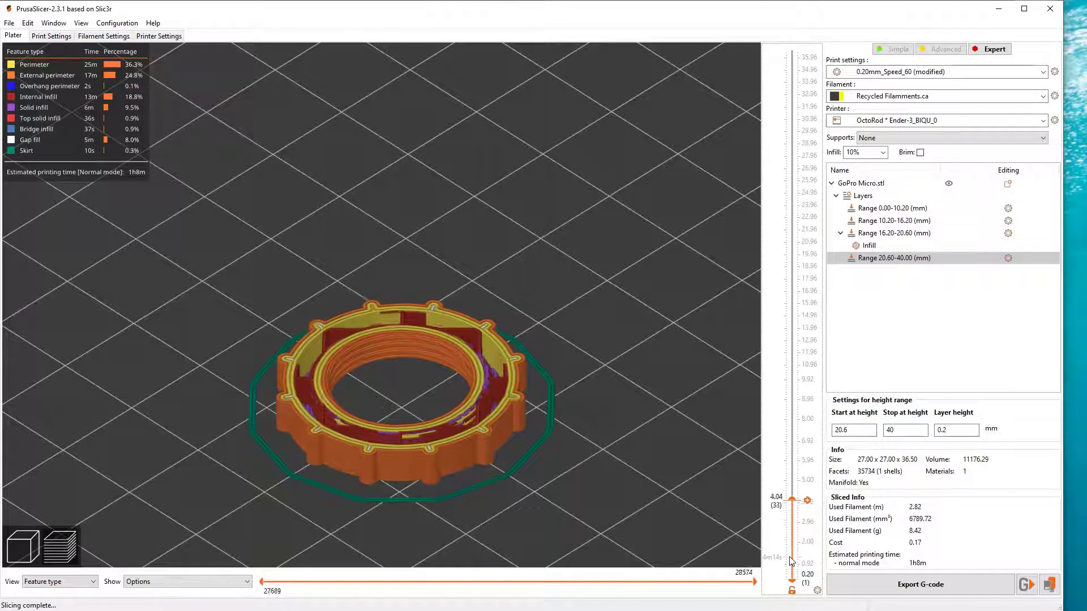
pyautogui.scroll(10, 791, 560)
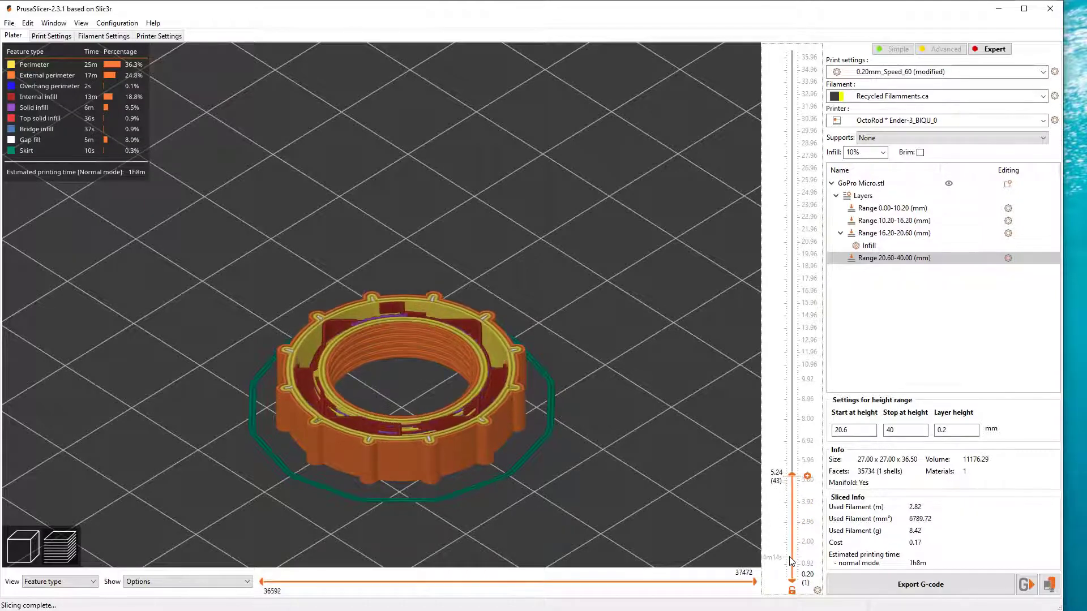
pyautogui.scroll(-20, 791, 561)
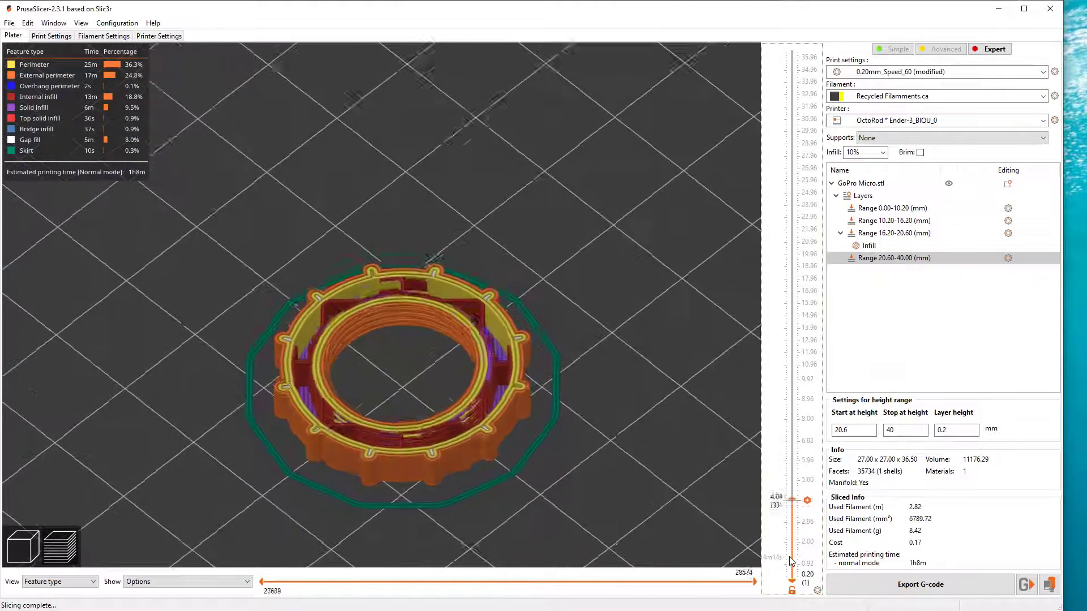
pyautogui.scroll(20, 791, 560)
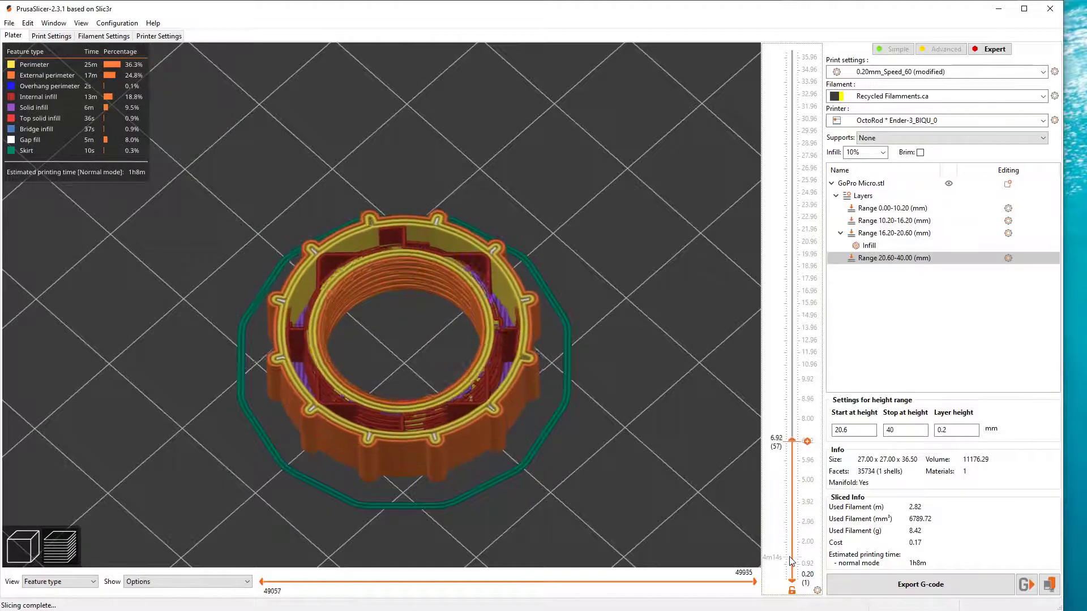
pyautogui.scroll(20, 792, 561)
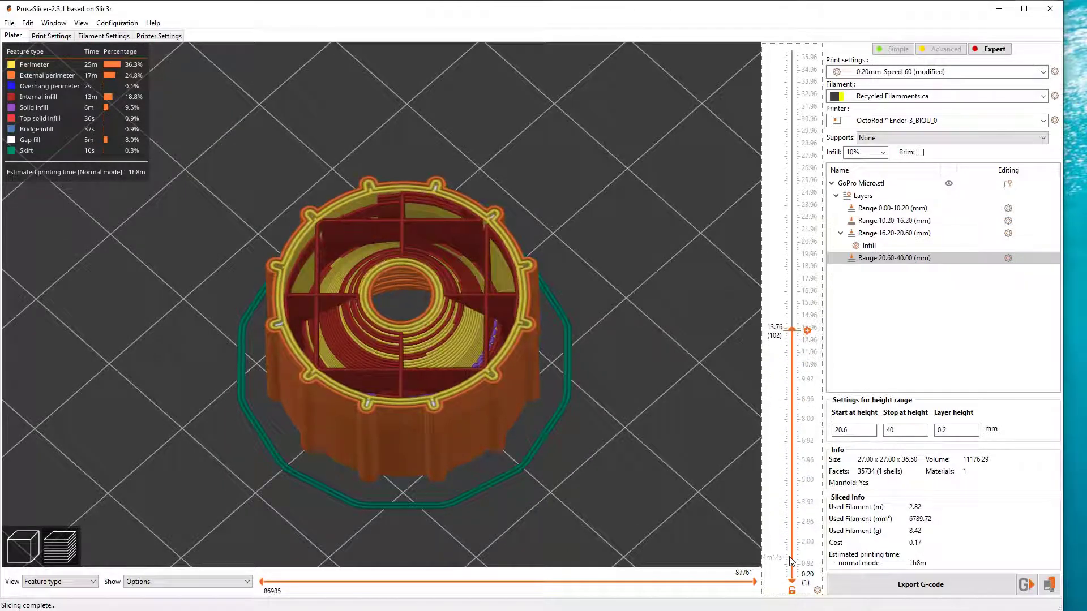
pyautogui.scroll(5, 792, 561)
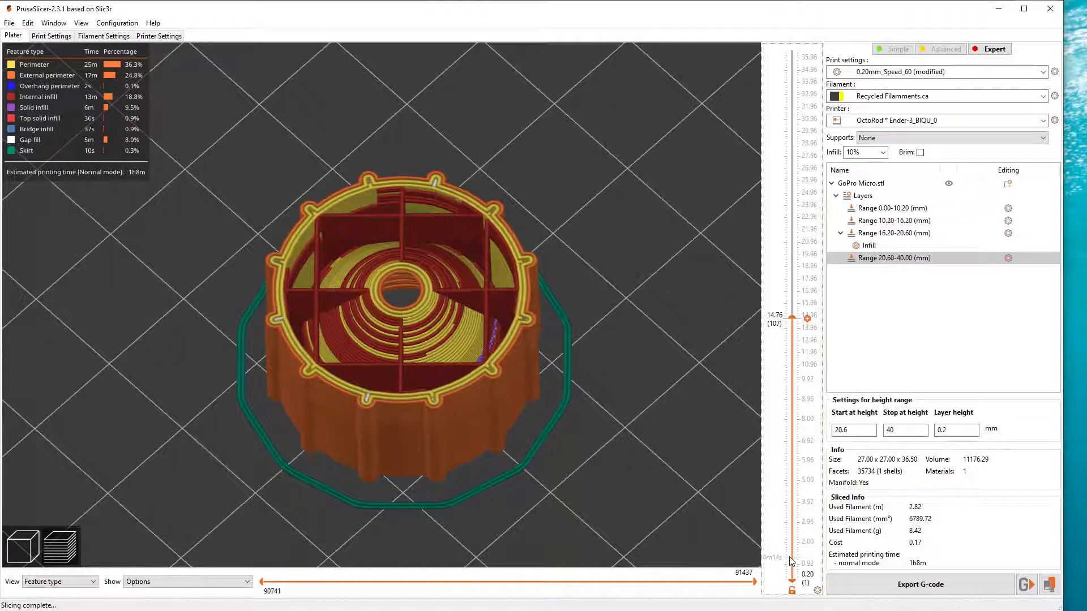
pyautogui.scroll(3, 791, 560)
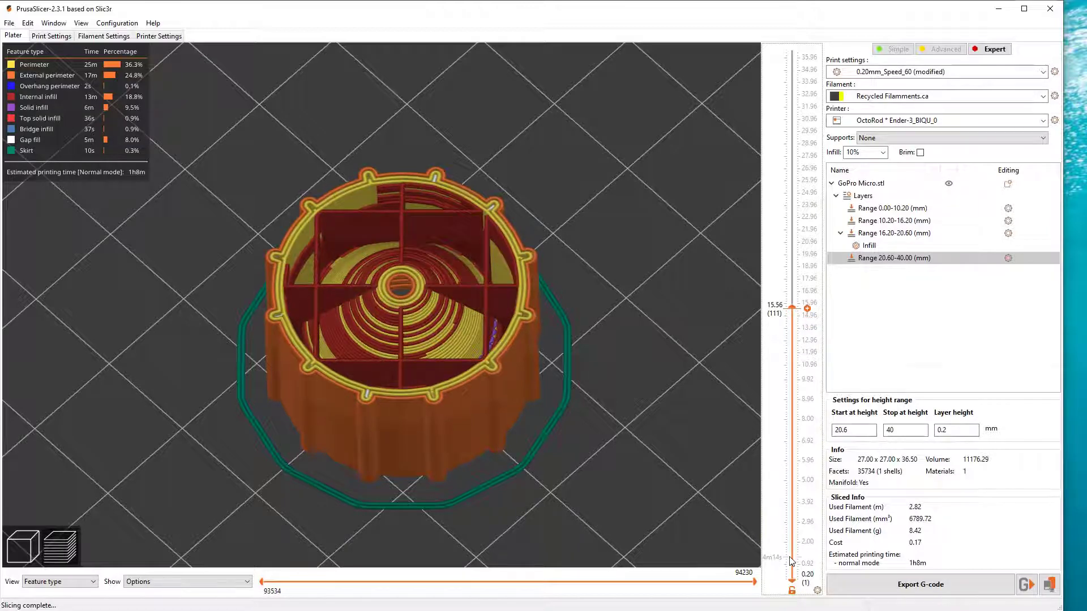
pyautogui.scroll(1, 791, 560)
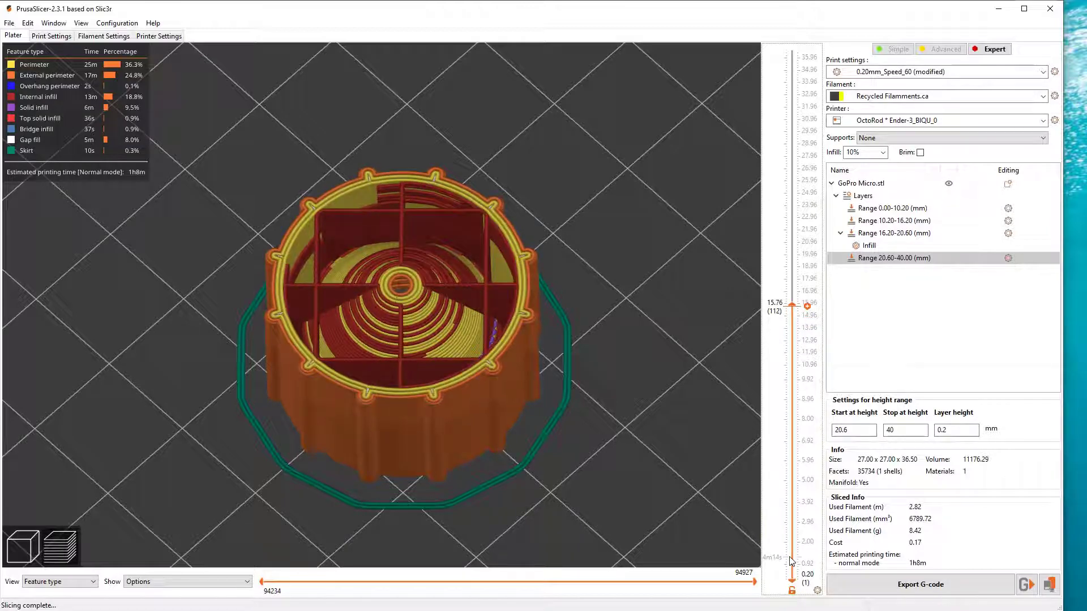
pyautogui.scroll(3, 791, 560)
pyautogui.scroll(-2, 792, 560)
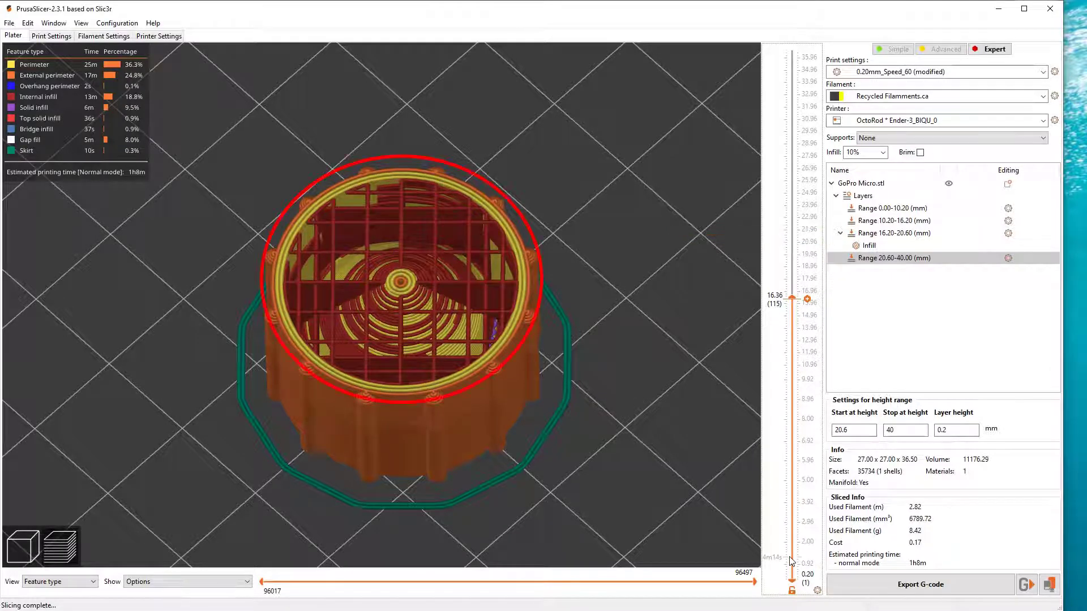
pyautogui.scroll(1, 792, 561)
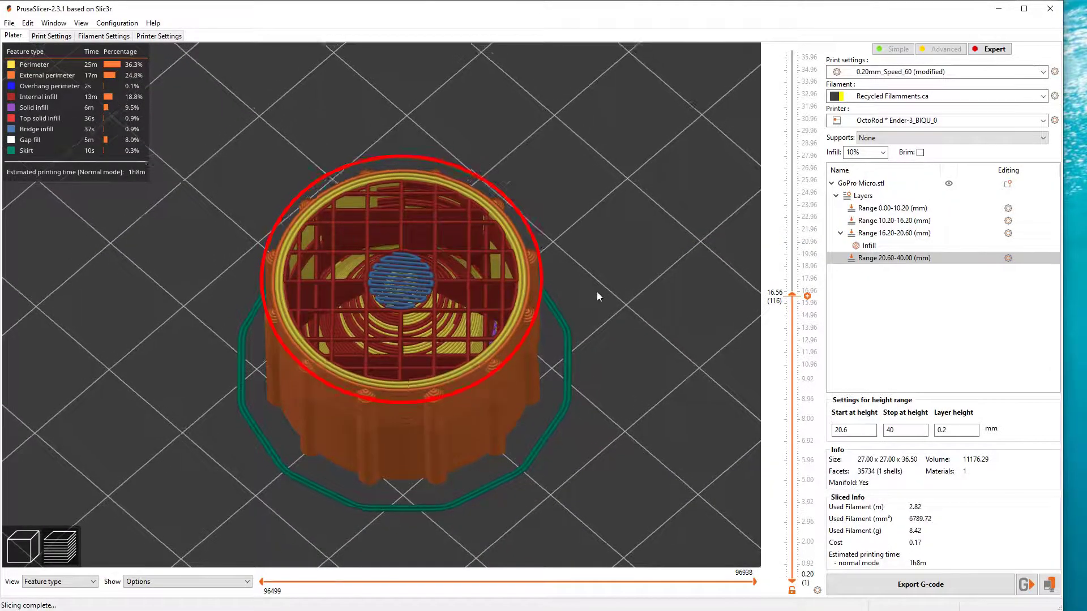
# Step the layer preview up to 19.96 mm to examine the denser infill below the top of the cap
pyautogui.press('Up')
pyautogui.press('Up')
pyautogui.press('Up')
pyautogui.press('Up')
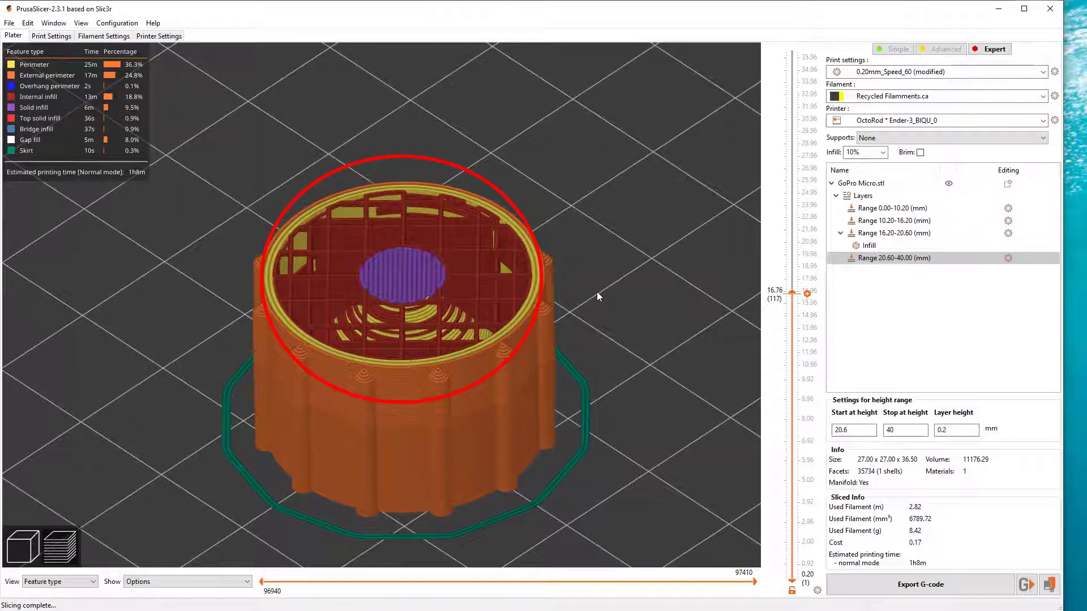
pyautogui.press('Up')
pyautogui.press('Up')
pyautogui.press('Up')
pyautogui.press('Up')
pyautogui.press('Up')
pyautogui.press('Up')
pyautogui.press('Up')
pyautogui.press('Up')
pyautogui.press('Up')
pyautogui.press('Up')
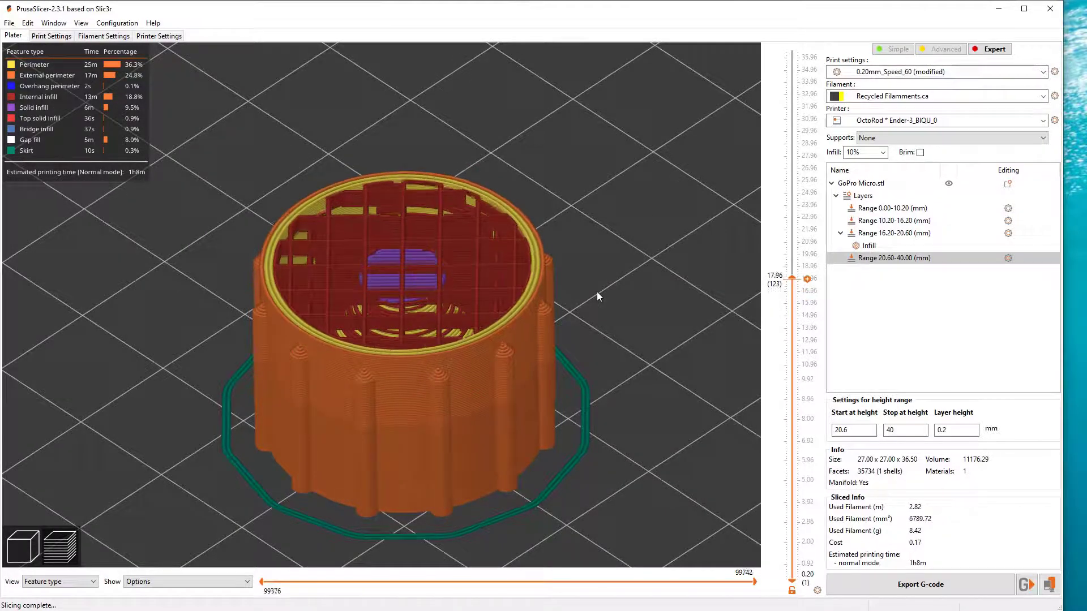
pyautogui.press('Up')
pyautogui.press('Up')
pyautogui.press('Up')
pyautogui.press('Up')
pyautogui.press('Up')
pyautogui.press('Up')
pyautogui.press('Up')
pyautogui.press('Up')
pyautogui.press('Up')
pyautogui.press('Up')
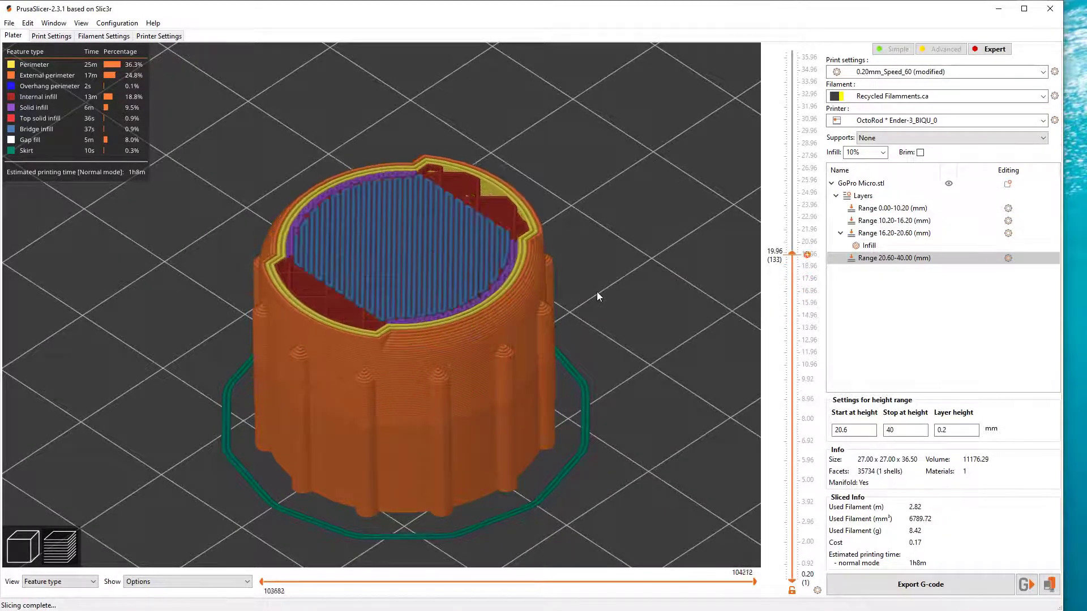
# Preview the layers of the mounting prongs above 20.6 mm to examine their walls and infill, ending at 23.96 mm
pyautogui.press('Up')
pyautogui.press('Up')
pyautogui.press('Up')
pyautogui.press('Up')
pyautogui.press('Up')
pyautogui.press('Up')
pyautogui.press('Up')
pyautogui.press('Up')
pyautogui.press('Up')
pyautogui.press('Up')
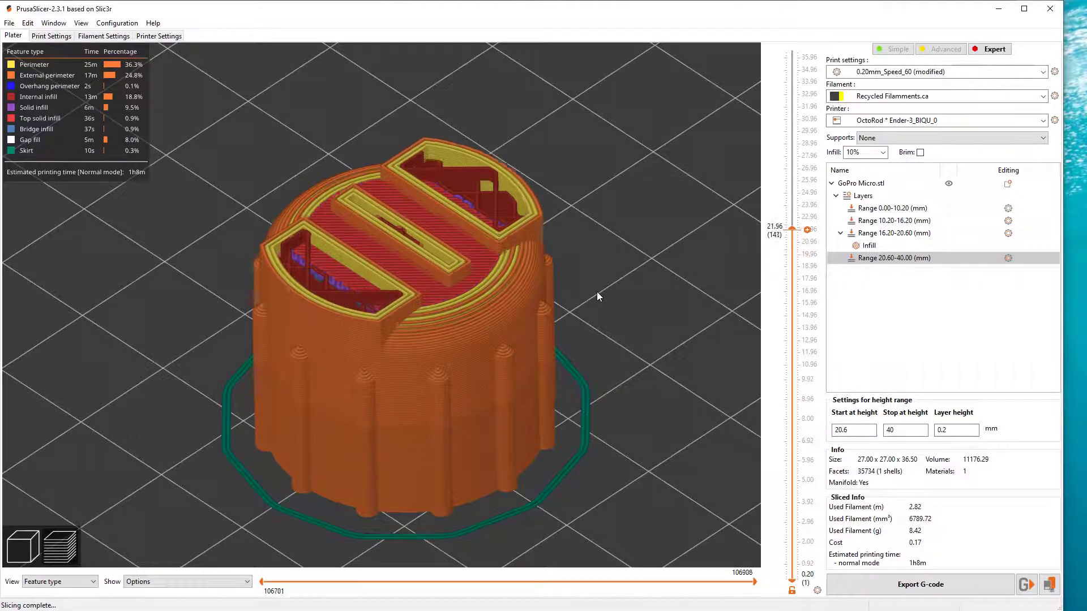
pyautogui.press('Up')
pyautogui.press('Up')
pyautogui.press('Up')
pyautogui.press('Up')
pyautogui.press('Up')
pyautogui.press('Up')
pyautogui.press('Up')
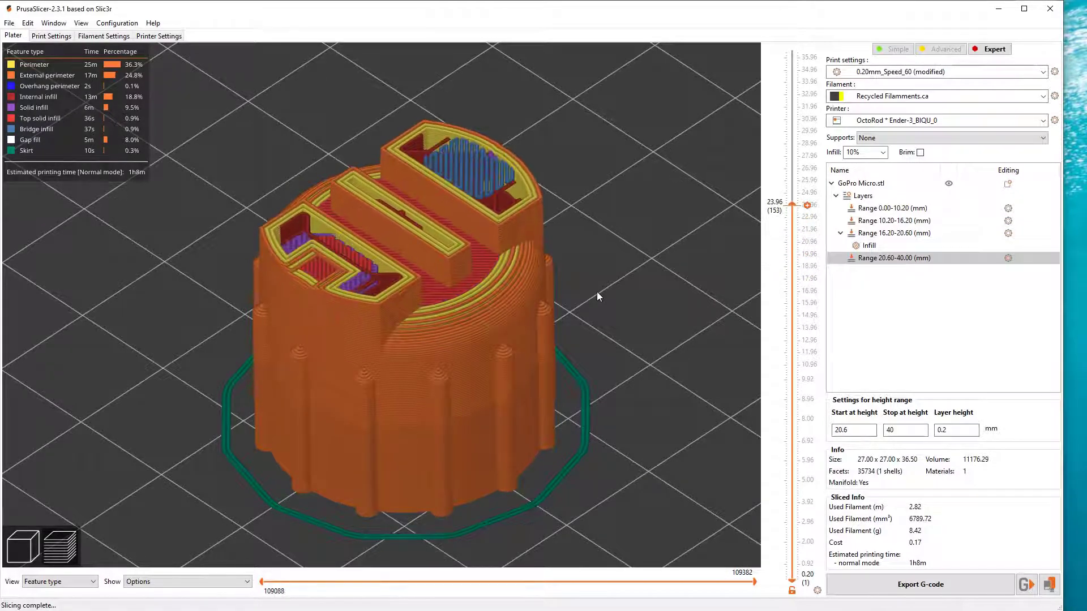
pyautogui.press('0')
pyautogui.press('Up')
pyautogui.press('Up')
pyautogui.press('Up')
pyautogui.press('Up')
pyautogui.press('Up')
pyautogui.press('Up')
pyautogui.press('Up')
pyautogui.press('Up')
pyautogui.press('Up')
pyautogui.press('Up')
pyautogui.press('Up')
pyautogui.press('Up')
pyautogui.press('Up')
pyautogui.press('Up')
pyautogui.press('Up')
pyautogui.press('Up')
pyautogui.press('Up')
pyautogui.press('Up')
pyautogui.press('Up')
pyautogui.press('Up')
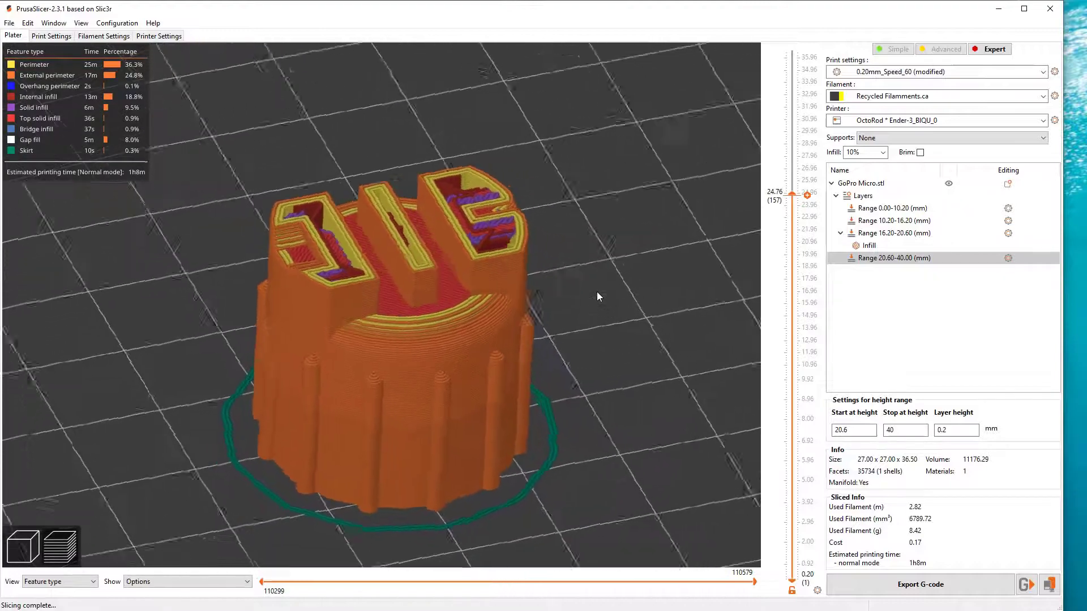
pyautogui.press('Up')
pyautogui.press('Up')
pyautogui.press('Up')
pyautogui.press('Up')
pyautogui.press('Up')
pyautogui.press('Up')
pyautogui.press('Up')
pyautogui.press('Up')
pyautogui.press('Up')
pyautogui.press('Up')
pyautogui.press('Up')
pyautogui.press('Up')
pyautogui.press('Up')
pyautogui.press('Up')
pyautogui.press('Up')
pyautogui.press('Up')
pyautogui.press('Up')
pyautogui.press('Up')
pyautogui.press('Up')
pyautogui.press('Up')
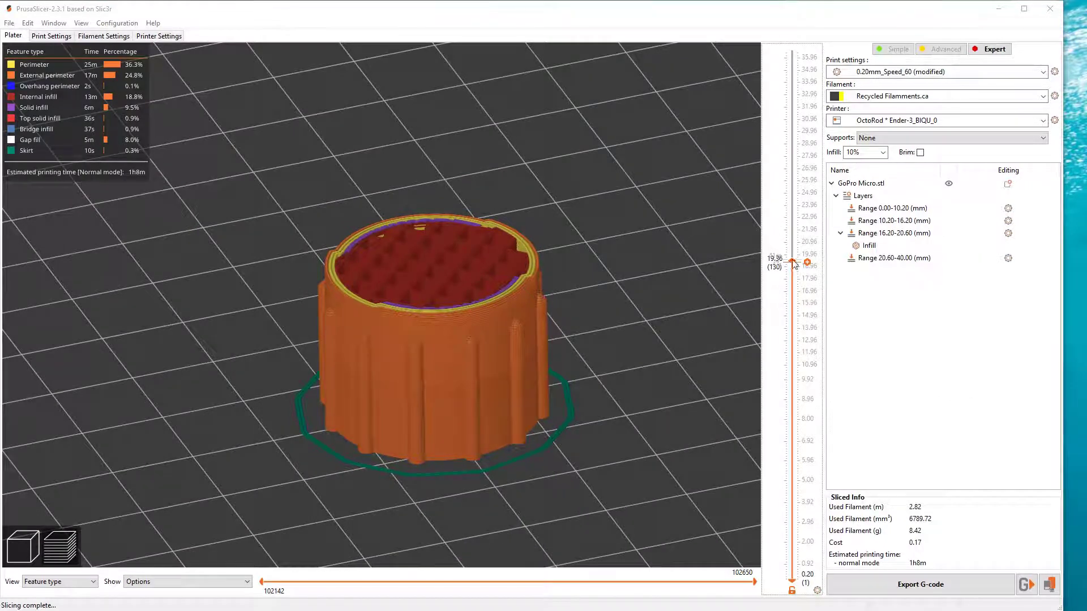
pyautogui.moveTo(791, 264); pyautogui.dragTo(803, 209)
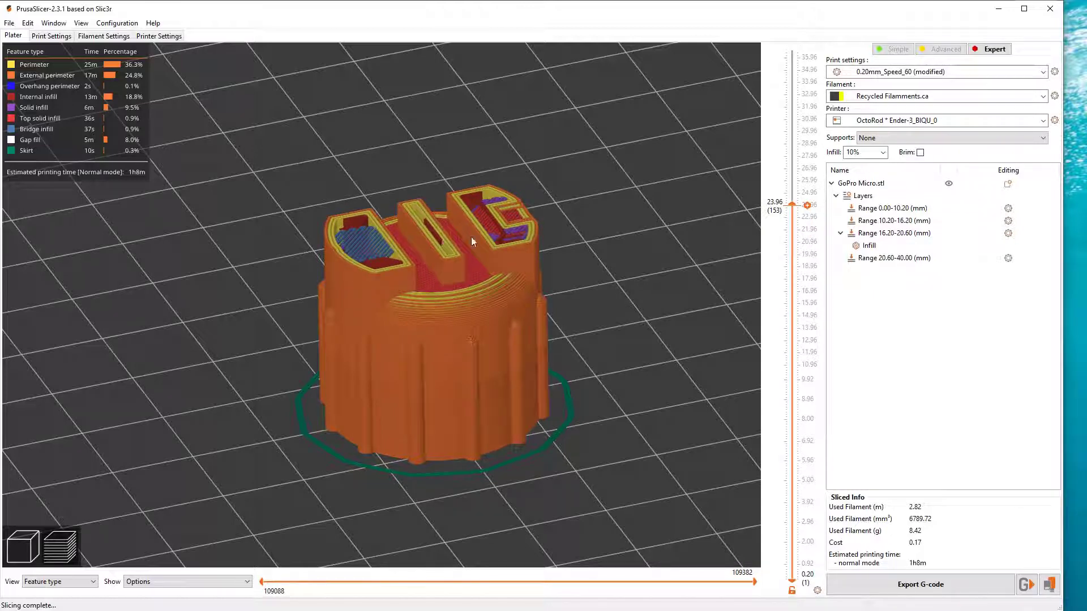
# Add Layers and Perimeters settings to the 20.6 to 40 mm height range, set its perimeters to 4 and reslice the model
pyautogui.click(884, 259)
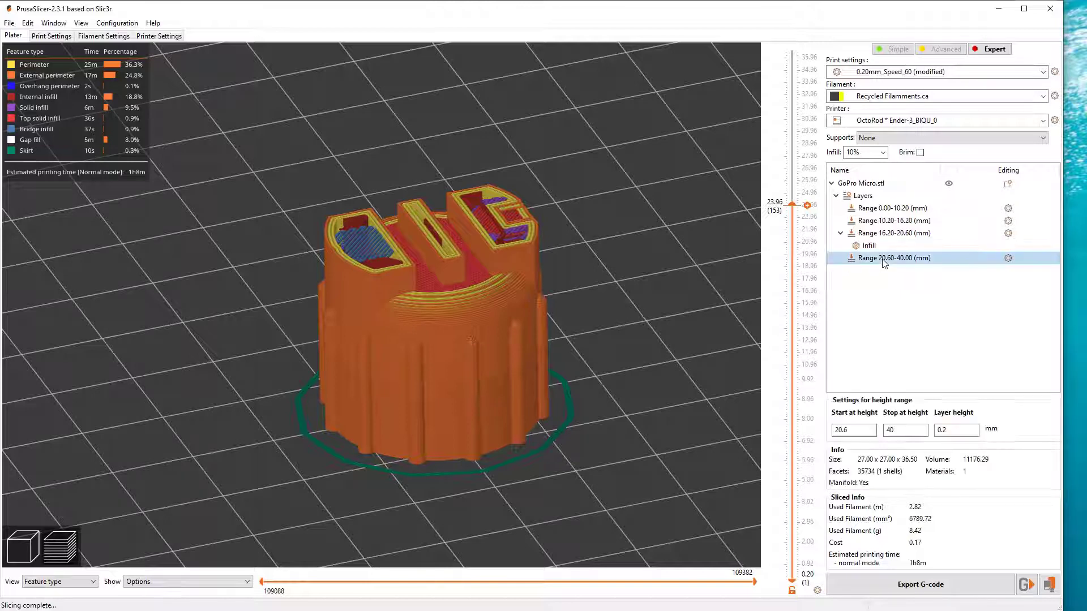
pyautogui.click(1008, 259)
pyautogui.click(1019, 281)
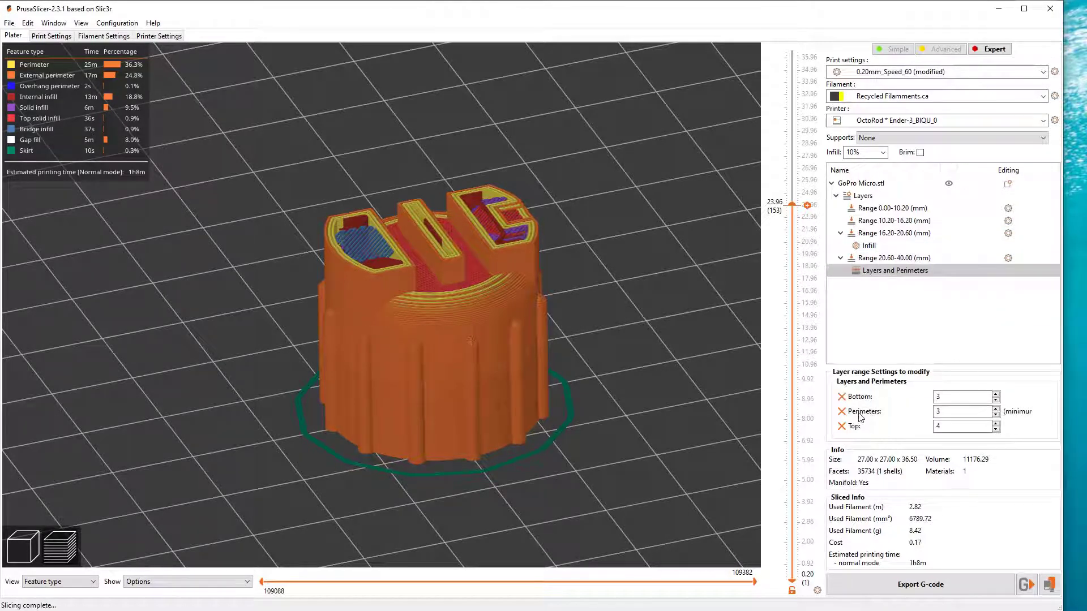
pyautogui.click(996, 408)
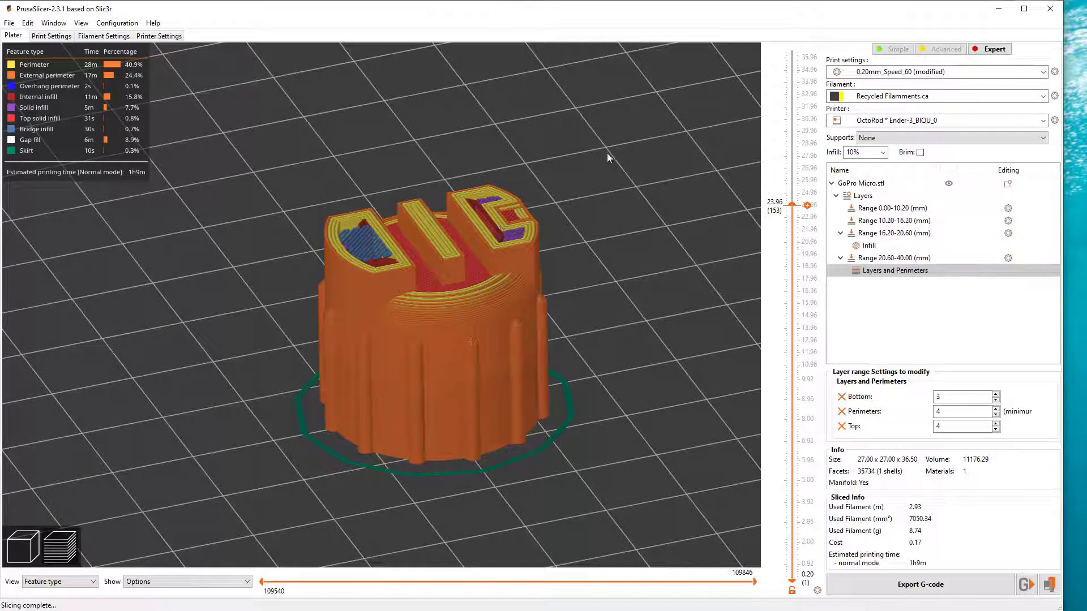
# Step the layer preview through the mounting prongs up to 32.76 mm to examine the perimeters and remaining infill
pyautogui.scroll(2, 794, 137)
pyautogui.scroll(9, 794, 137)
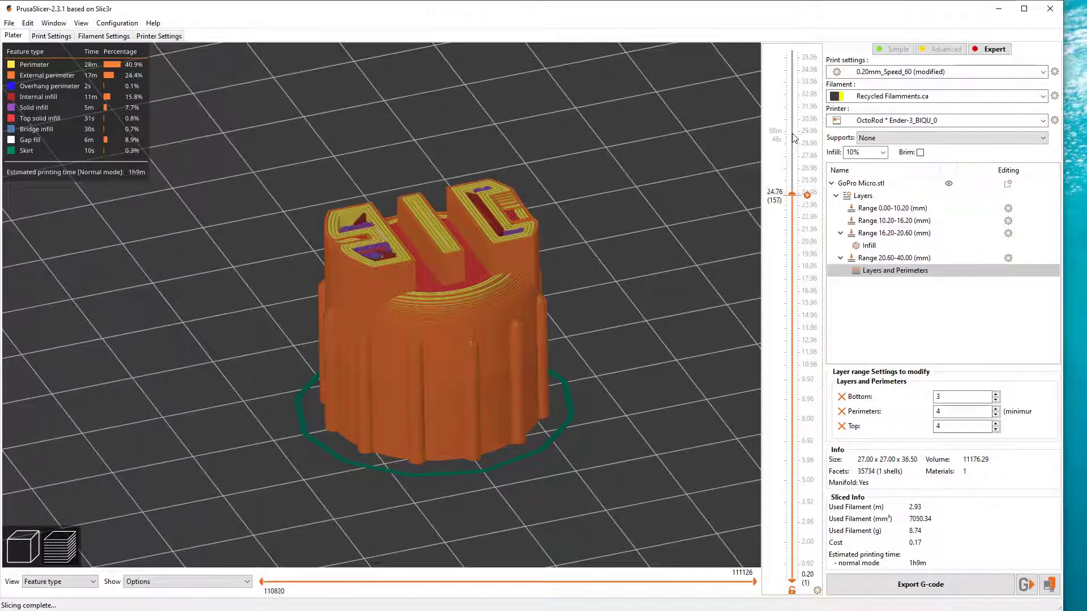
pyautogui.scroll(10, 795, 137)
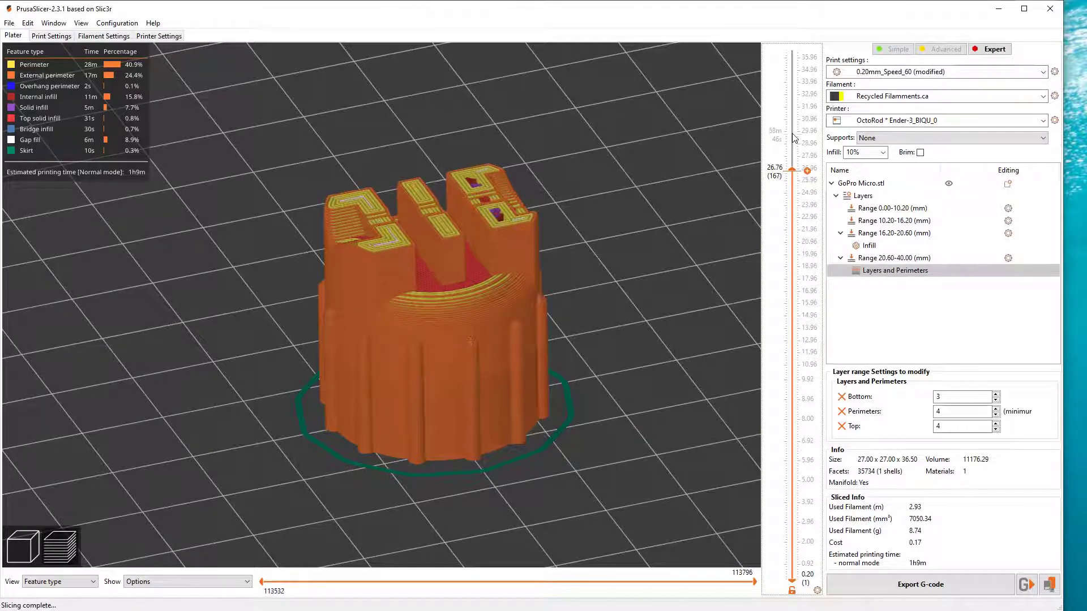
pyautogui.scroll(-12, 794, 138)
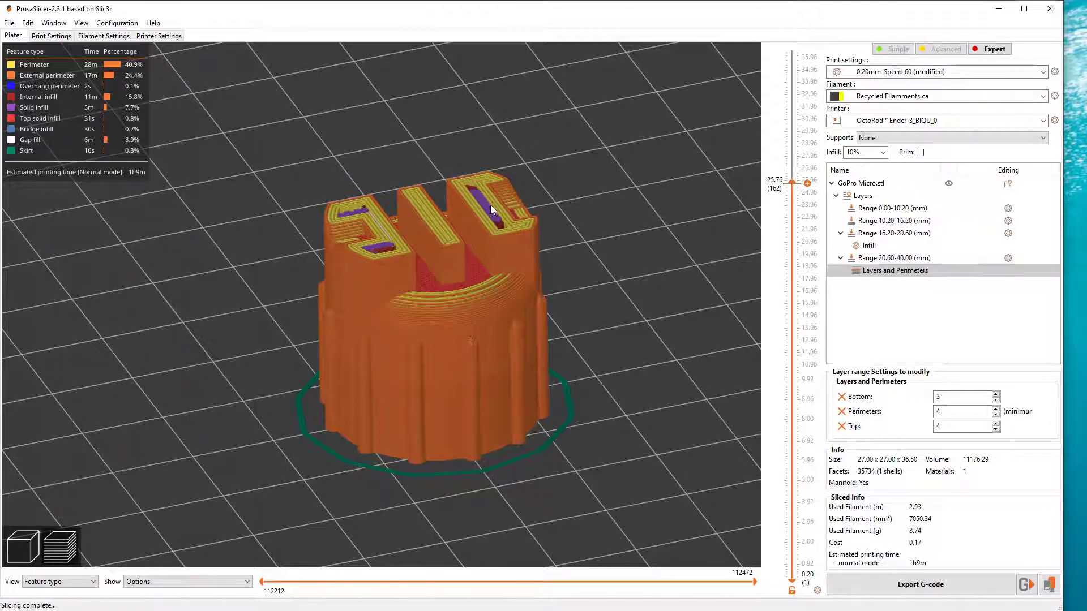
pyautogui.press('Up')
pyautogui.press('Up')
pyautogui.press('Up')
pyautogui.press('Up')
pyautogui.press('Up')
pyautogui.press('Up')
pyautogui.press('Up')
pyautogui.press('Up')
pyautogui.press('Up')
pyautogui.press('Up')
pyautogui.press('Up')
pyautogui.press('Up')
pyautogui.press('Up')
pyautogui.press('Up')
pyautogui.press('Up')
pyautogui.press('Up')
pyautogui.press('Up')
pyautogui.press('Up')
pyautogui.press('Up')
pyautogui.press('Up')
pyautogui.press('Up')
pyautogui.press('Up')
pyautogui.press('Up')
pyautogui.press('Up')
pyautogui.press('Up')
pyautogui.press('Up')
pyautogui.press('Up')
pyautogui.press('Up')
pyautogui.press('Up')
pyautogui.press('Up')
pyautogui.press('Up')
pyautogui.press('Up')
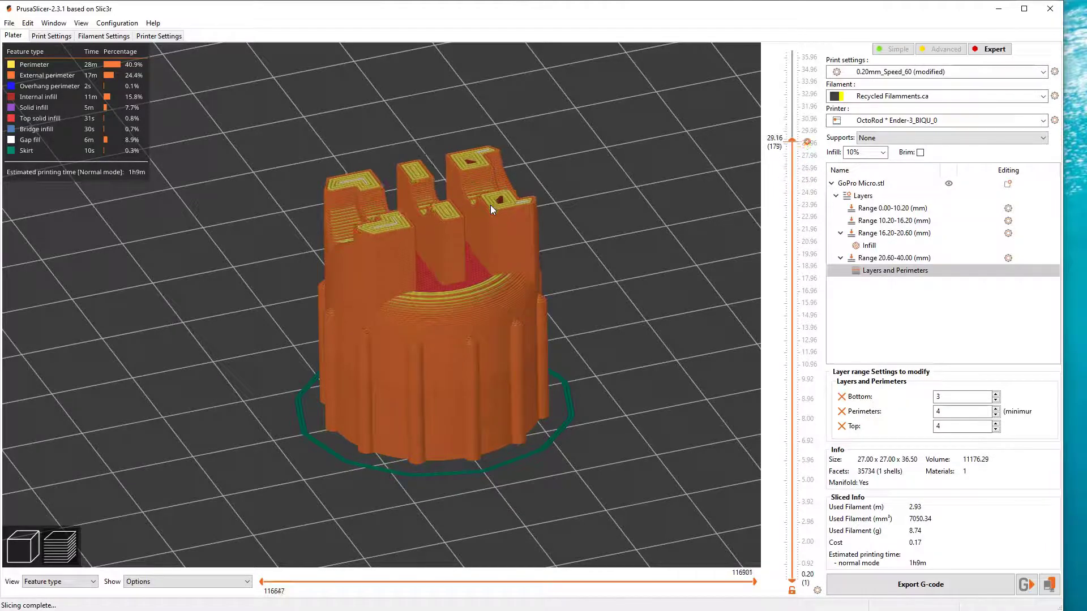
pyautogui.press('Up')
pyautogui.press('Up')
pyautogui.press('Up')
pyautogui.press('Up')
pyautogui.press('Up')
pyautogui.press('Up')
pyautogui.press('Up')
pyautogui.press('Up')
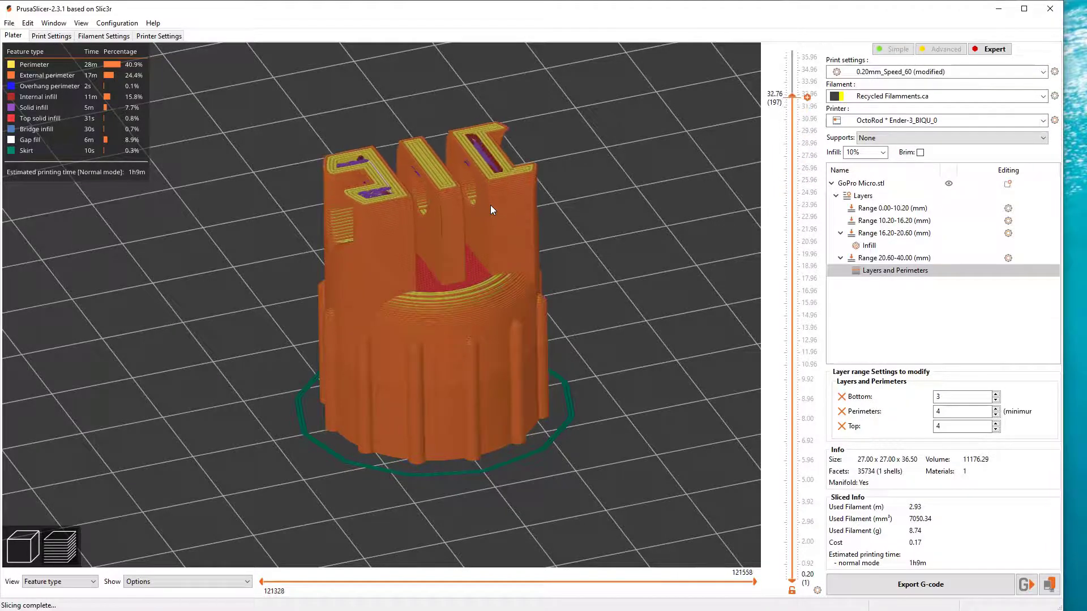
# Step the layer preview down through the mounting prongs to 23.76 mm to examine the solid infill and perimeters
pyautogui.press('Down')
pyautogui.press('Down')
pyautogui.press('Down')
pyautogui.press('Down')
pyautogui.press('Down')
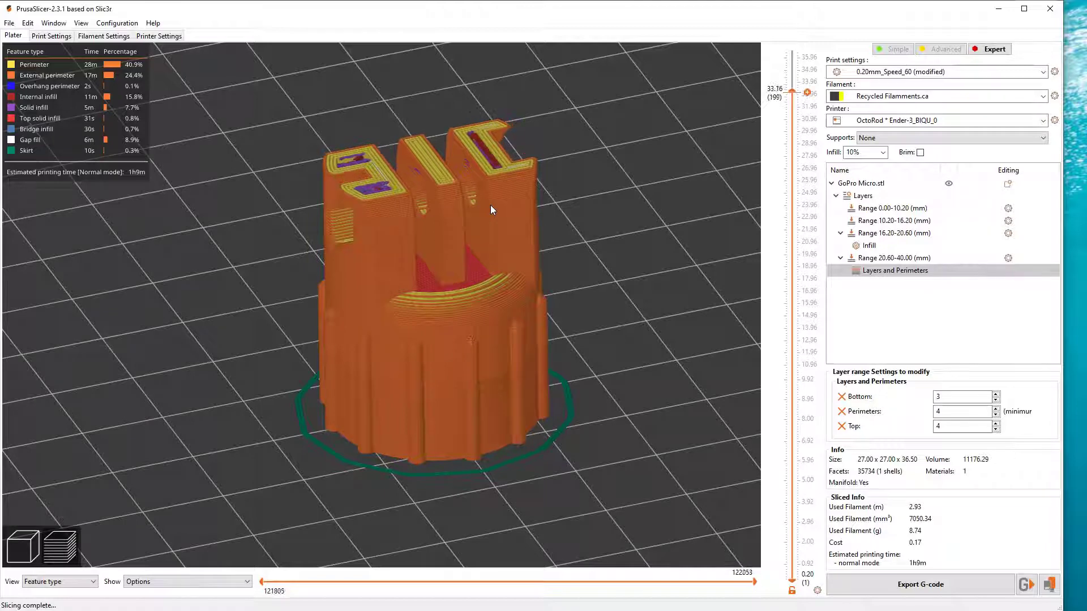
pyautogui.press('Up')
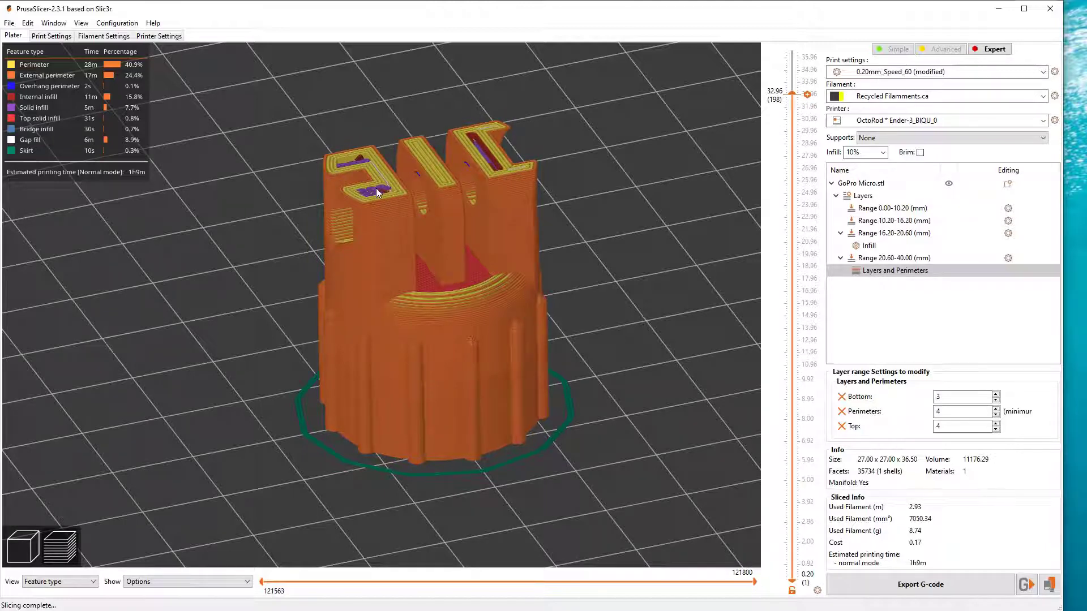
pyautogui.press('Down')
pyautogui.press('Down')
pyautogui.press('Down')
pyautogui.press('Down')
pyautogui.press('Down')
pyautogui.press('Down')
pyautogui.press('Down')
pyautogui.press('Down')
pyautogui.press('Down')
pyautogui.press('Down')
pyautogui.press('Down')
pyautogui.press('Down')
pyautogui.press('Down')
pyautogui.press('Down')
pyautogui.press('Down')
pyautogui.press('Down')
pyautogui.press('Down')
pyautogui.press('Down')
pyautogui.press('Down')
pyautogui.press('Down')
pyautogui.press('Down')
pyautogui.press('Down')
pyautogui.press('Down')
pyautogui.press('Down')
pyautogui.press('Down')
pyautogui.press('Down')
pyautogui.press('Down')
pyautogui.press('Down')
pyautogui.press('Down')
pyautogui.press('Down')
pyautogui.press('Down')
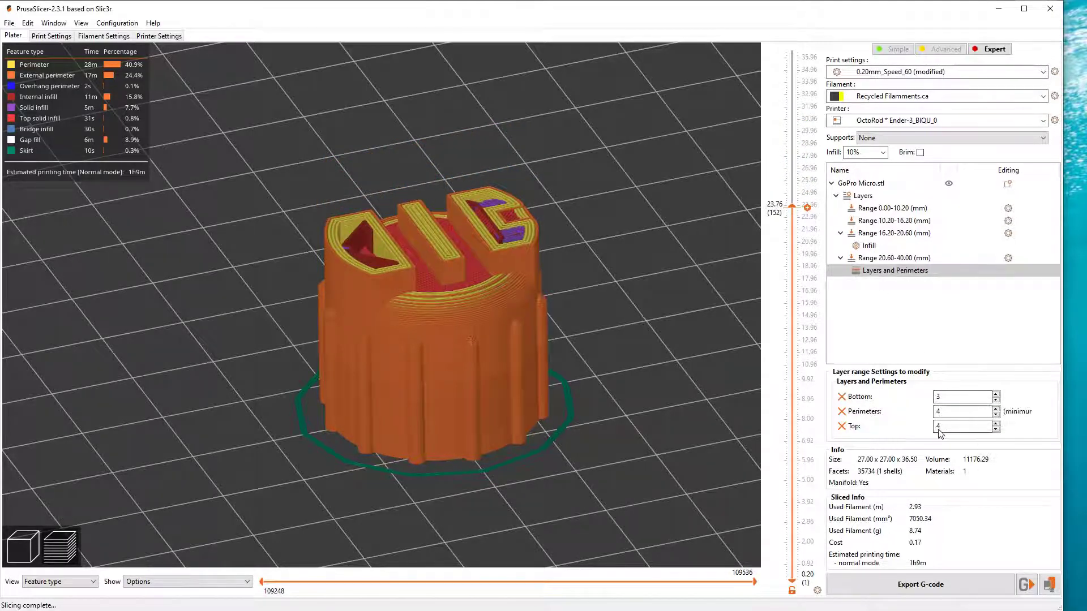
# Step the layer preview back up from the prong bases to the full 36.56 mm height to review the prong layers
pyautogui.press('Up')
pyautogui.press('Up')
pyautogui.press('Up')
pyautogui.press('Up')
pyautogui.press('Up')
pyautogui.press('Up')
pyautogui.press('Up')
pyautogui.press('Up')
pyautogui.press('Up')
pyautogui.press('Up')
pyautogui.press('Up')
pyautogui.press('Up')
pyautogui.press('Up')
pyautogui.press('Up')
pyautogui.press('Up')
pyautogui.press('Up')
pyautogui.press('Up')
pyautogui.press('Up')
pyautogui.press('Up')
pyautogui.press('Up')
pyautogui.press('Up')
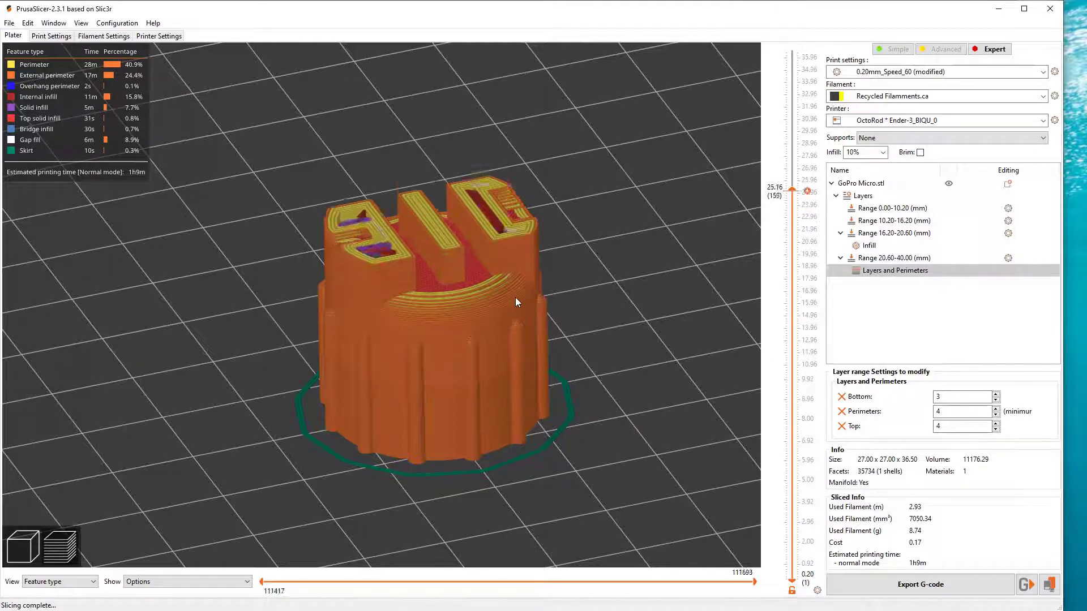
pyautogui.press('Up')
pyautogui.press('Up')
pyautogui.press('Up')
pyautogui.press('Up')
pyautogui.press('Up')
pyautogui.press('Up')
pyautogui.press('Up')
pyautogui.press('Up')
pyautogui.press('Up')
pyautogui.press('Up')
pyautogui.press('Up')
pyautogui.press('Up')
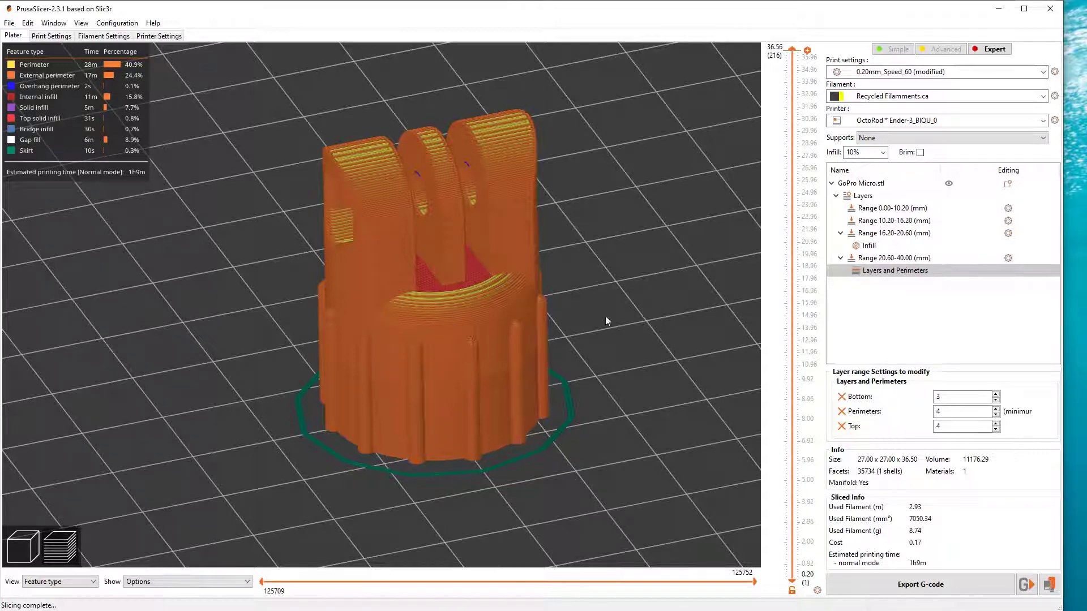
# Add Speed settings for External perimeters and Perimeters to the 0 to 10.20 mm height range
pyautogui.click(881, 209)
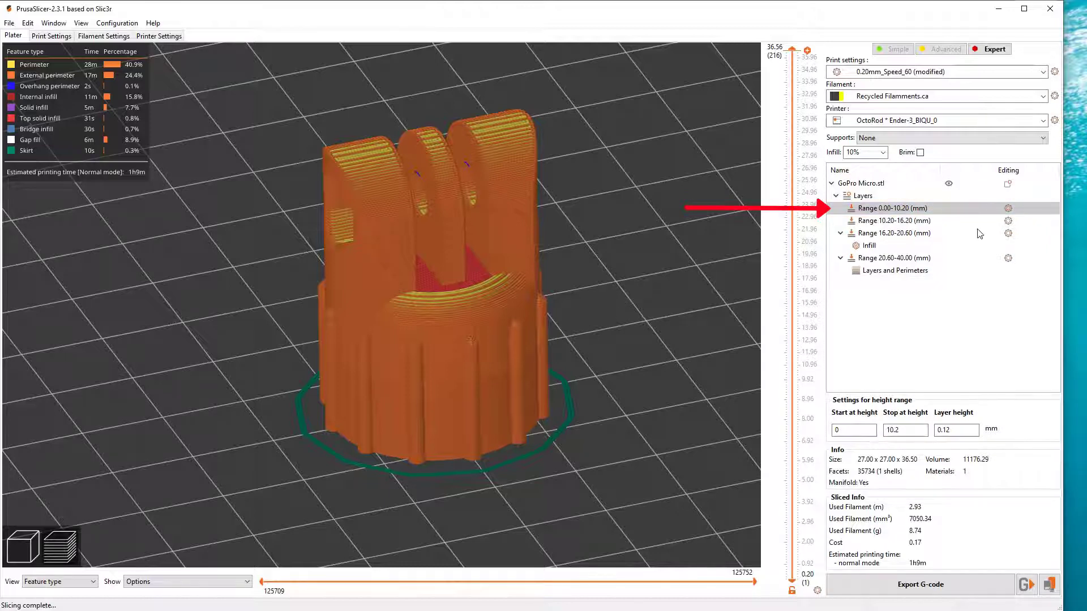
pyautogui.click(1008, 209)
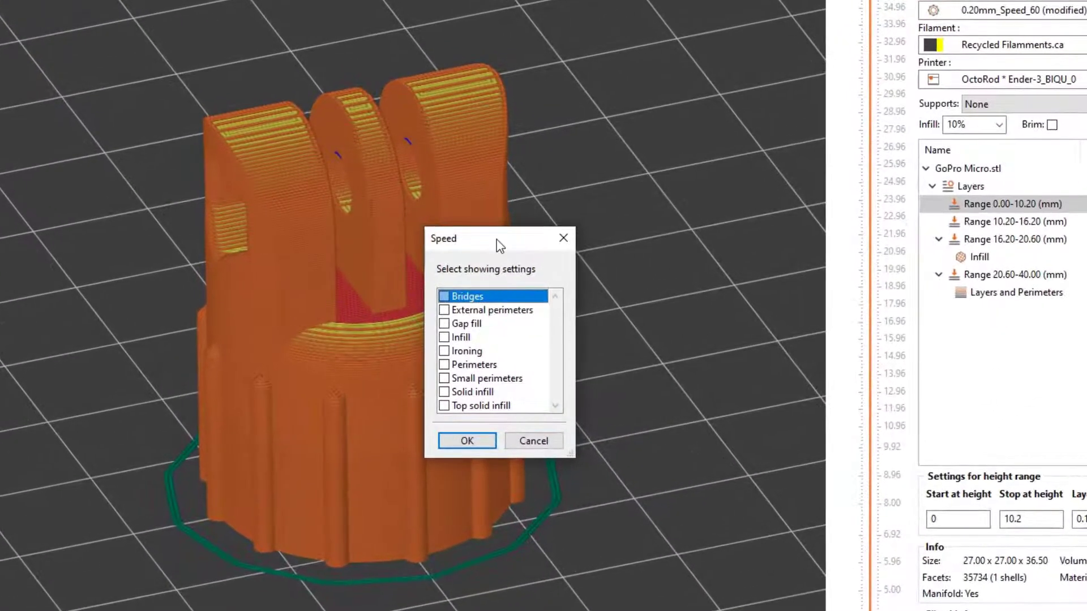
pyautogui.moveTo(500, 245); pyautogui.dragTo(608, 160)
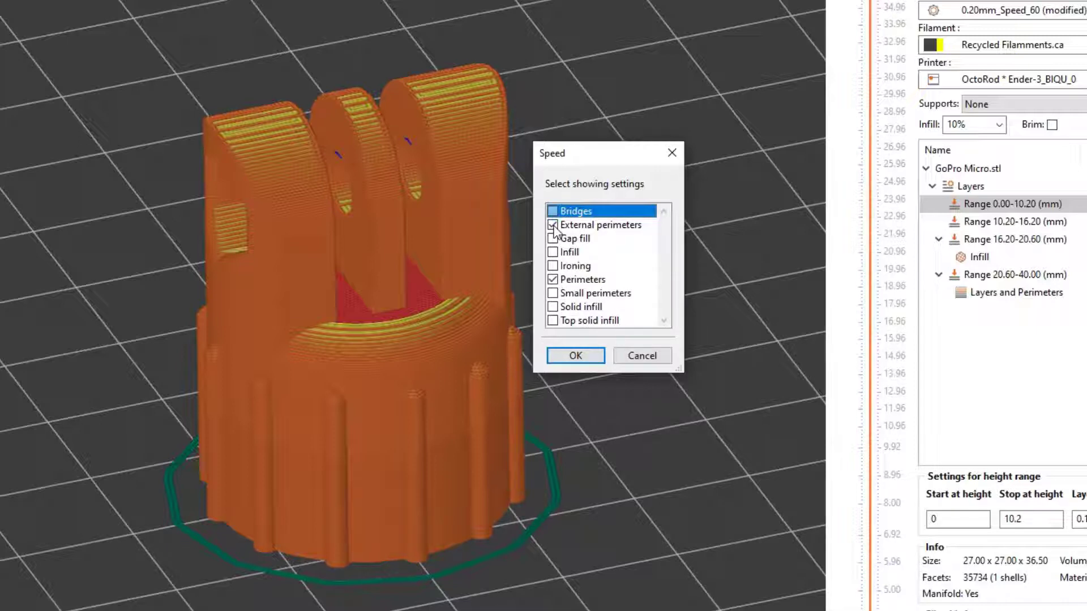
pyautogui.click(553, 279)
pyautogui.click(553, 280)
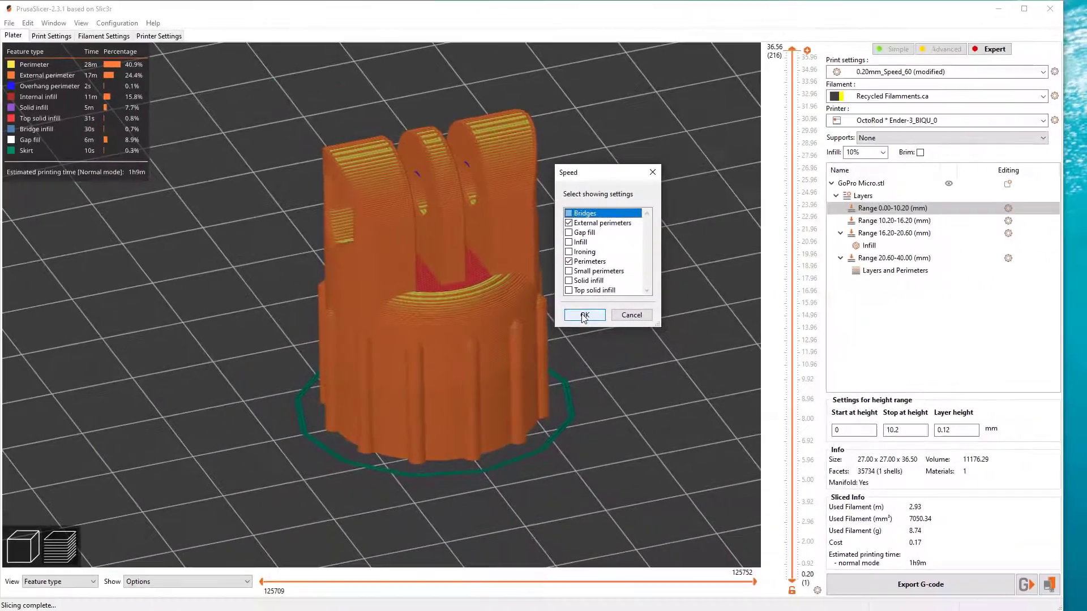
pyautogui.click(581, 330)
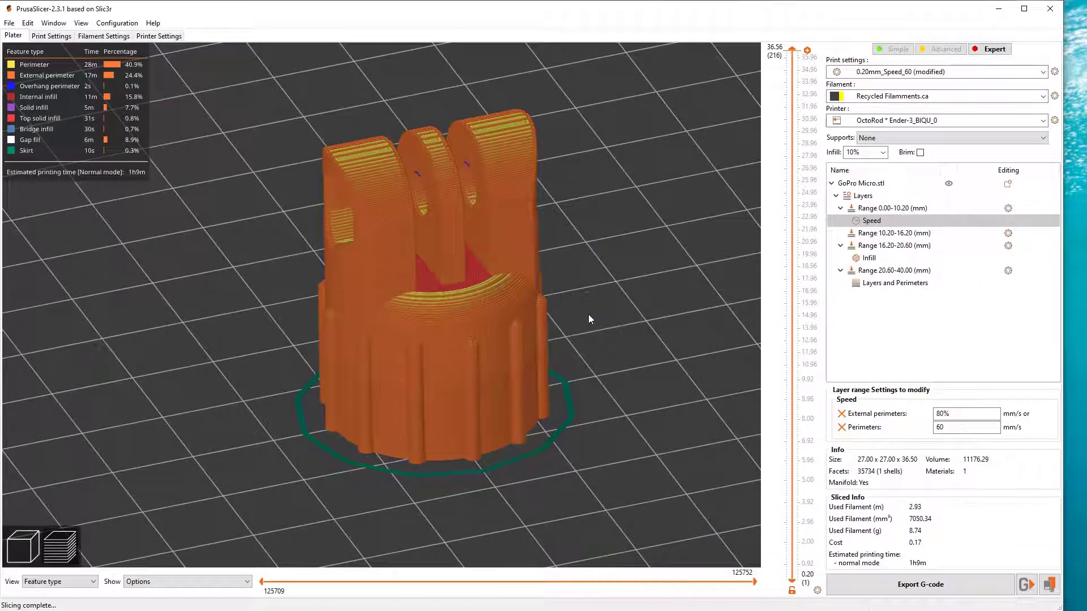
# Set the 0 to 10.20 mm range's external perimeter speed to 60% and perimeter speed to 30 mm/s, and reslice the model
pyautogui.click(866, 209)
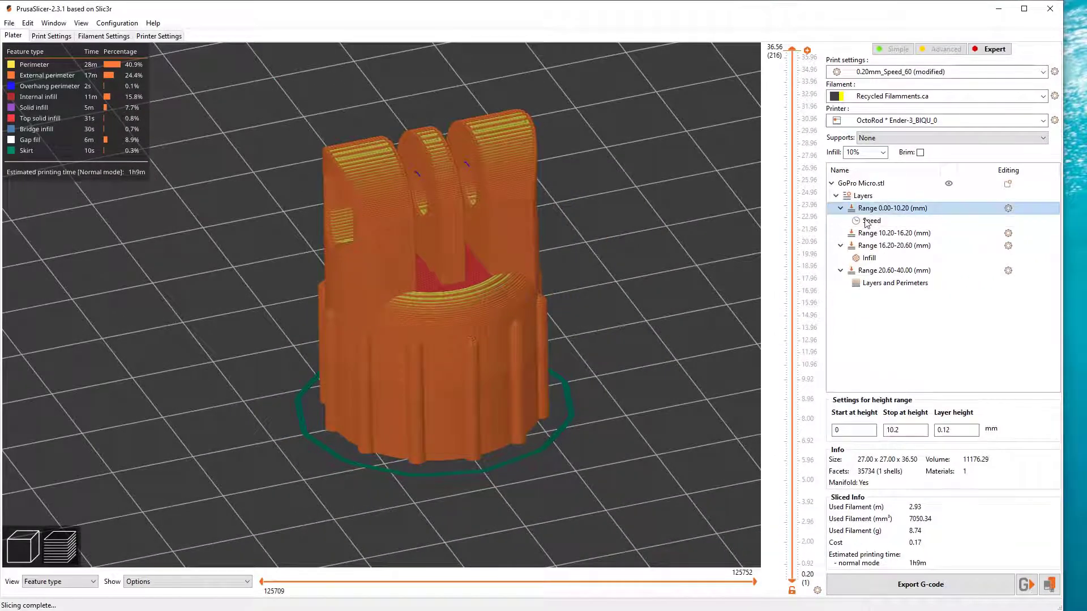
pyautogui.click(866, 221)
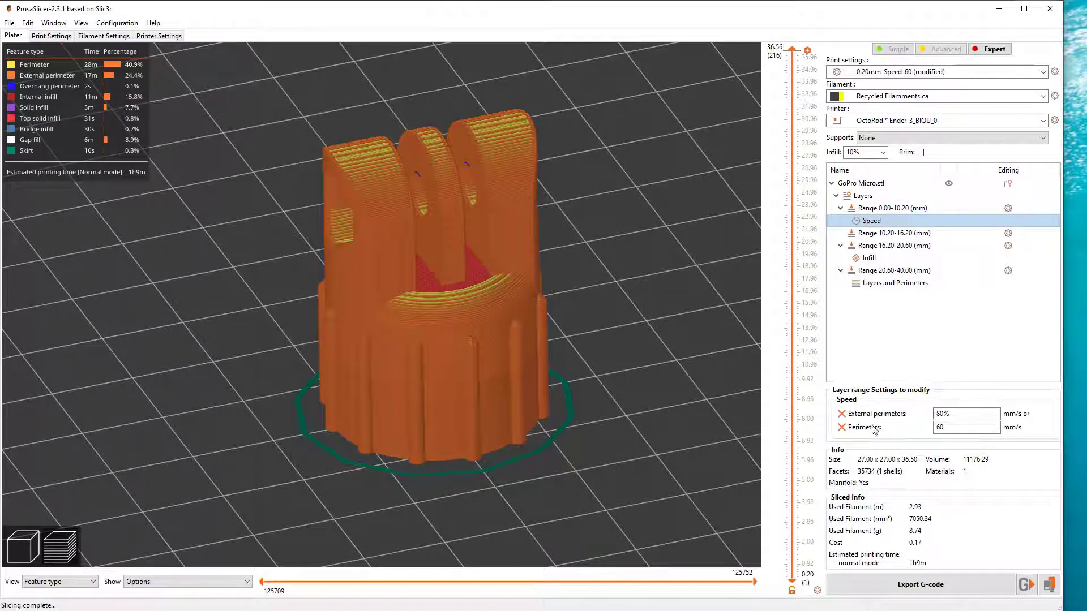
pyautogui.click(942, 414)
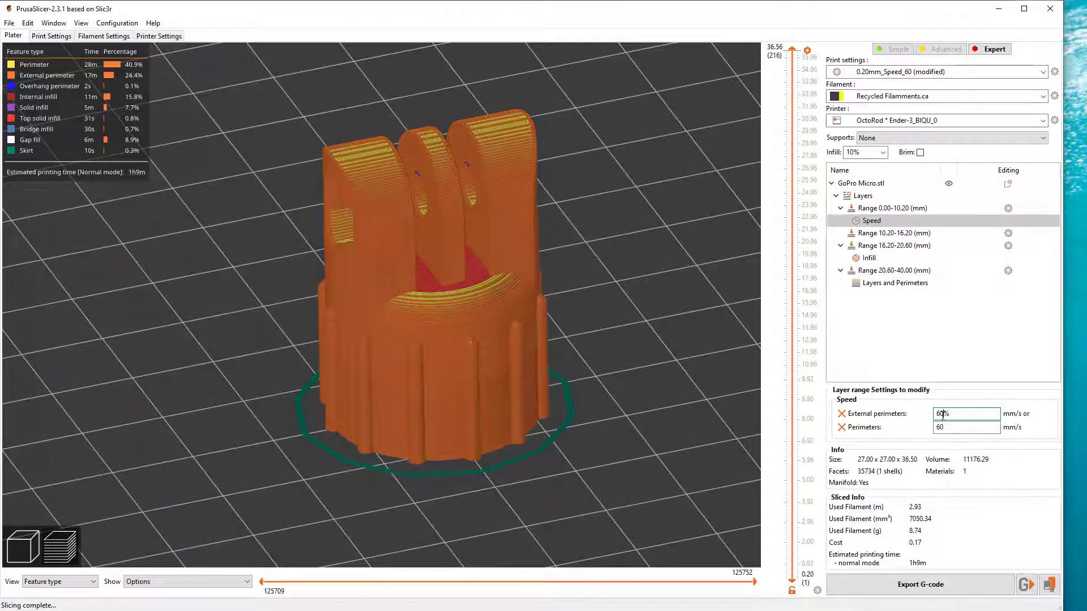
pyautogui.click(946, 429)
pyautogui.moveTo(946, 429); pyautogui.dragTo(931, 428)
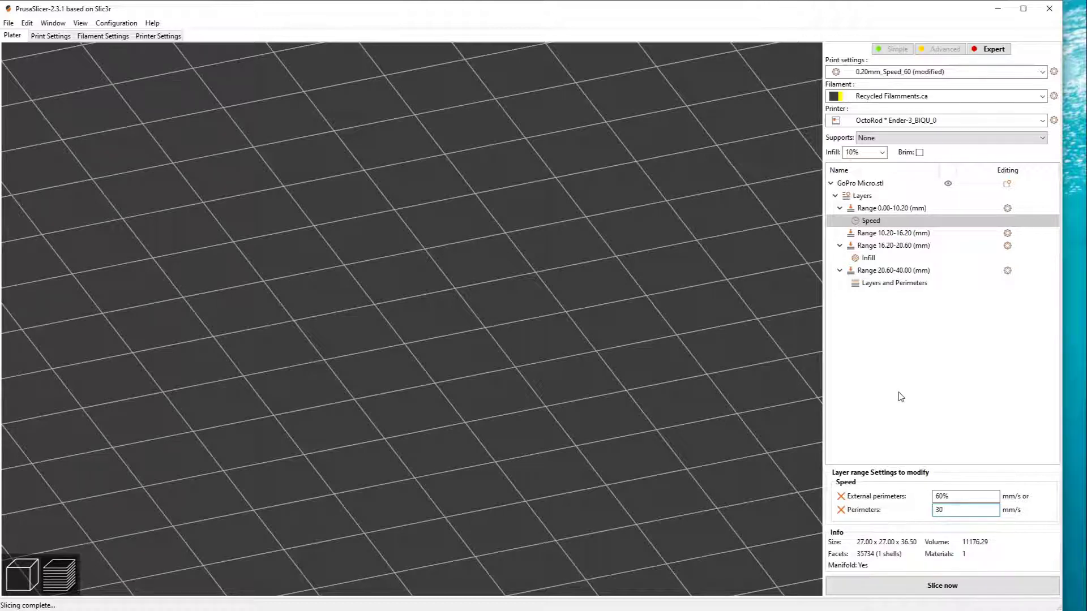
pyautogui.click(842, 403)
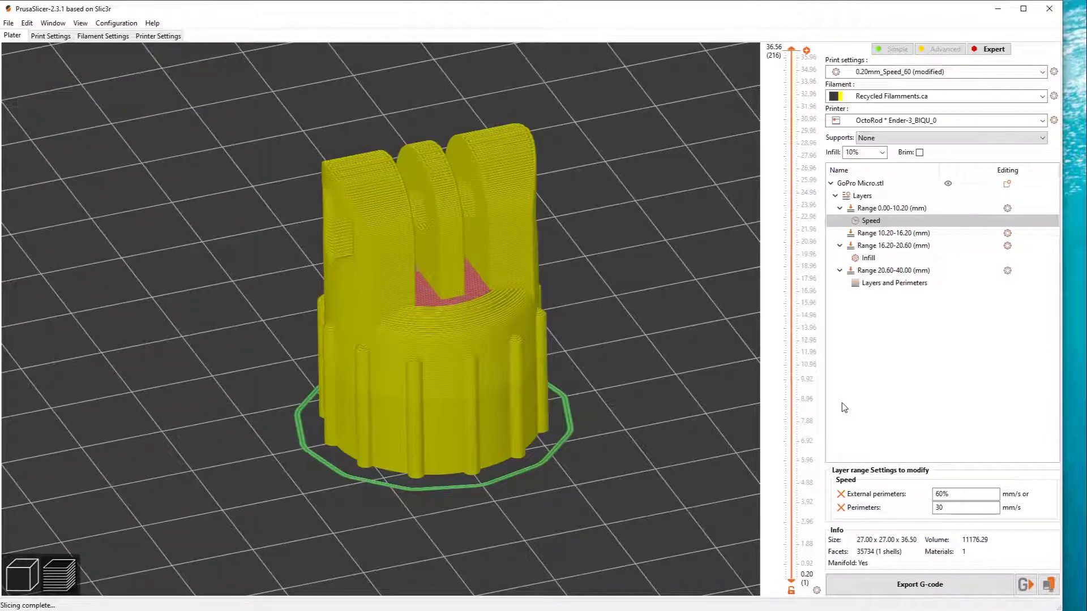
# Change the sliced preview's colouring from feature type to Speed
pyautogui.moveTo(342, 387); pyautogui.dragTo(271, 407)
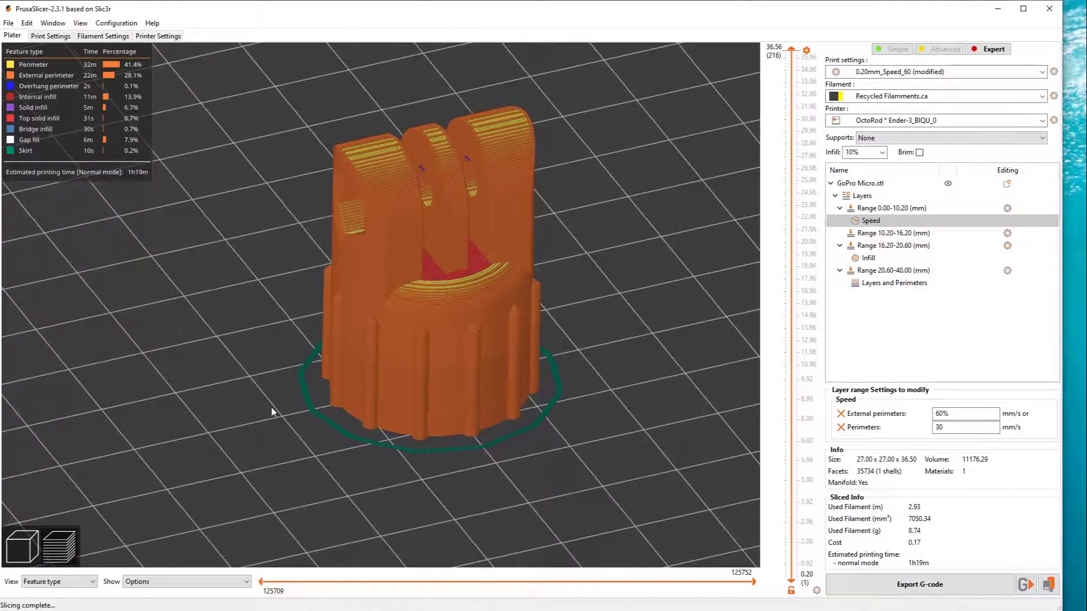
pyautogui.click(89, 583)
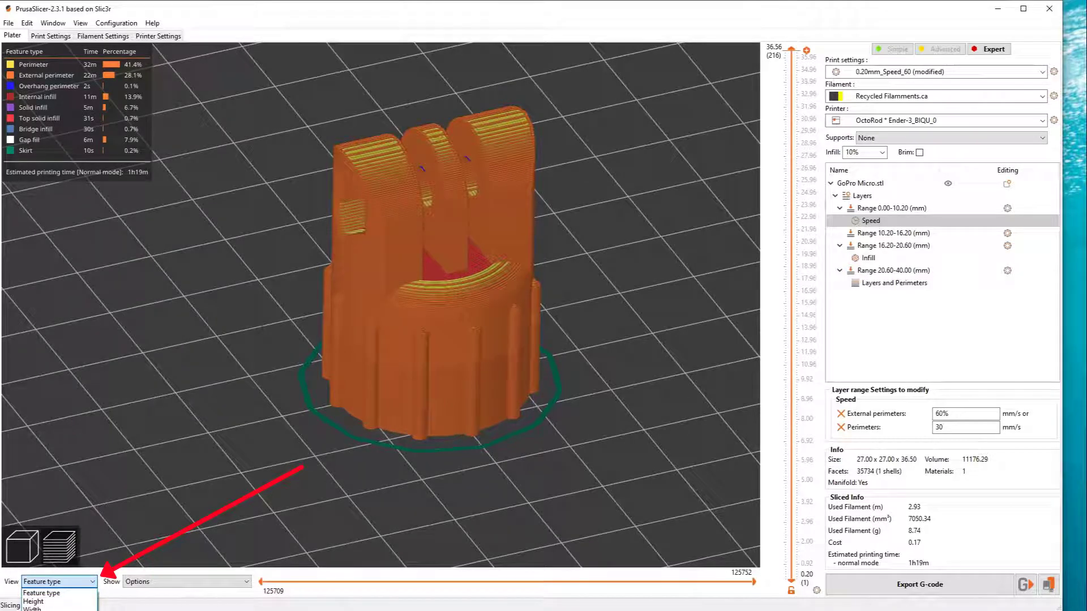
pyautogui.click(34, 610)
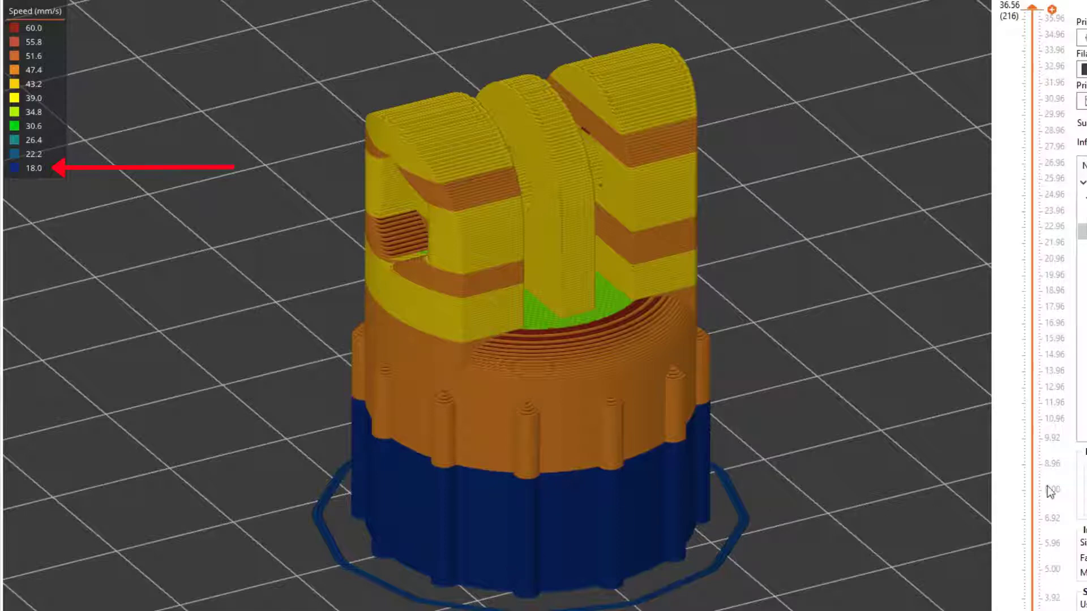
# Inspect print speeds in the lower layers, at 23.96 mm and at full height to compare the bottom range with the rest
pyautogui.moveTo(1028, 484); pyautogui.dragTo(1026, 610)
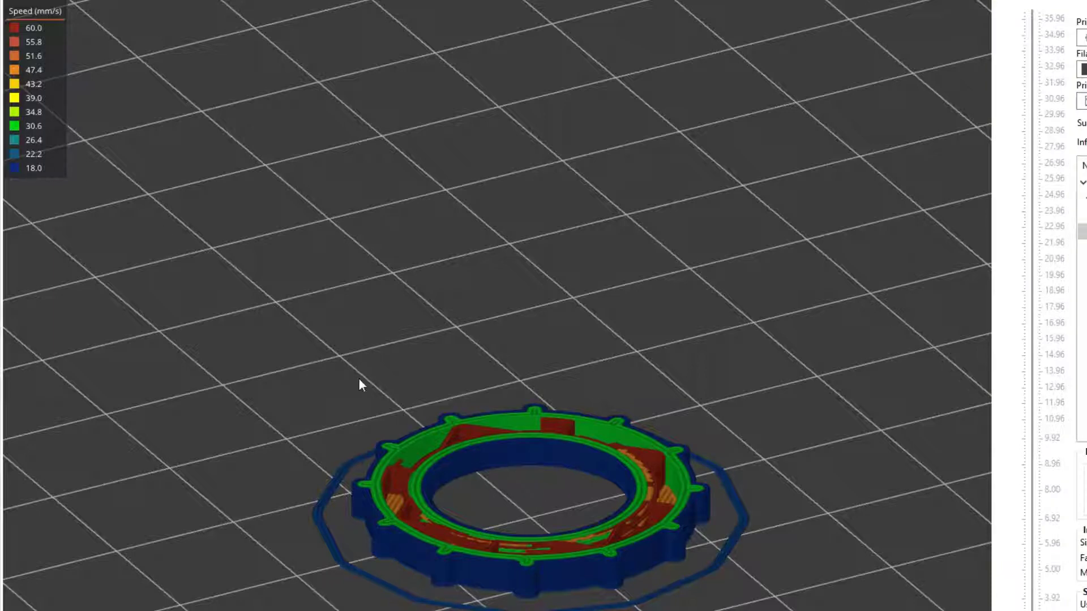
pyautogui.moveTo(358, 378); pyautogui.dragTo(419, 405)
pyautogui.moveTo(419, 405); pyautogui.dragTo(417, 402)
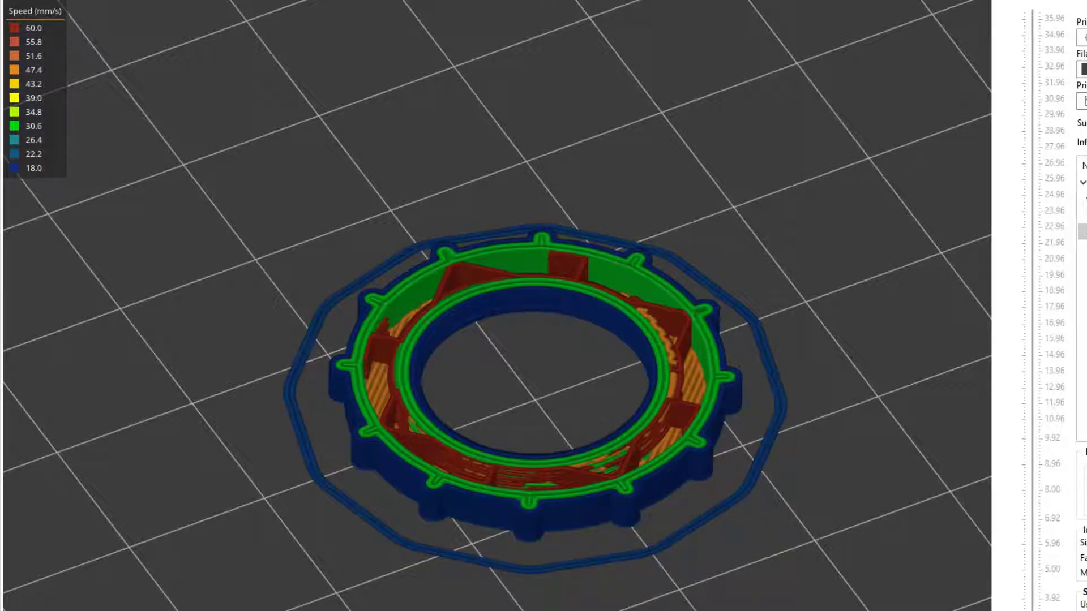
pyautogui.moveTo(1033, 607); pyautogui.dragTo(1040, 219)
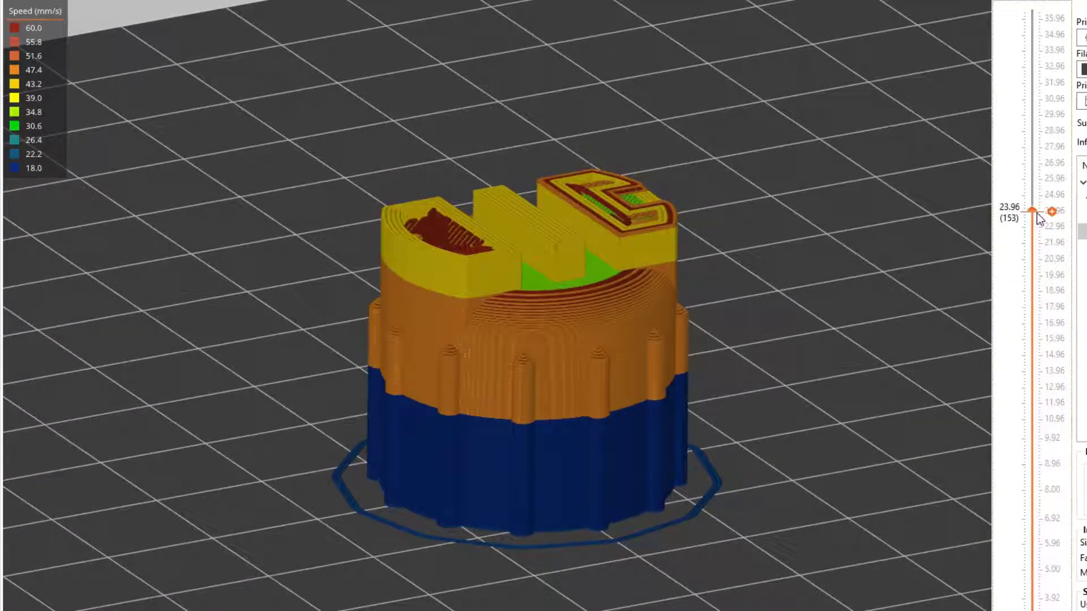
pyautogui.moveTo(1039, 218); pyautogui.dragTo(1042, 6)
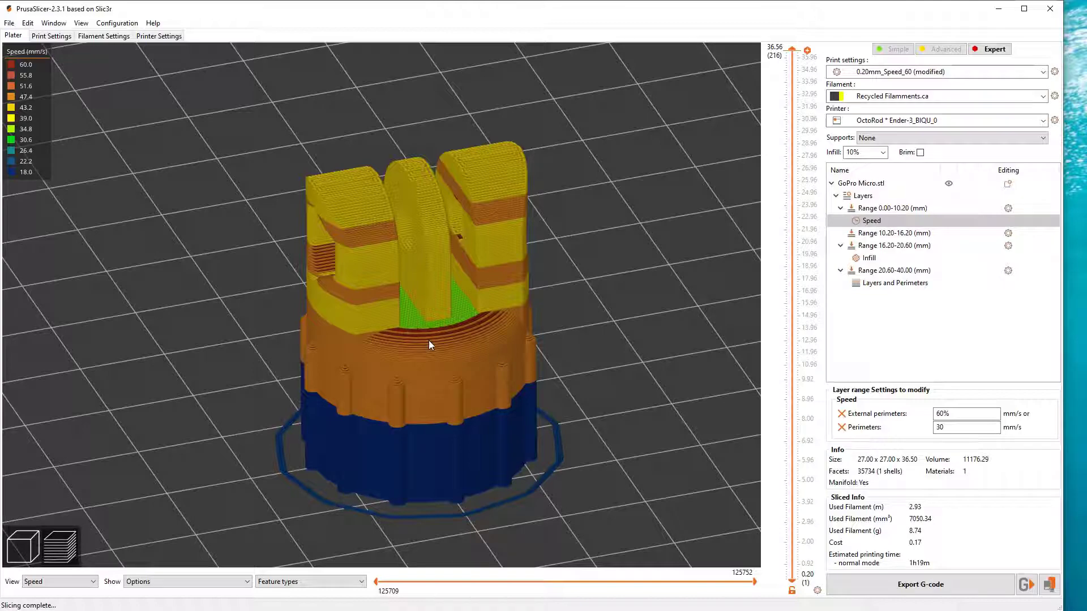
pyautogui.moveTo(430, 368); pyautogui.dragTo(502, 243)
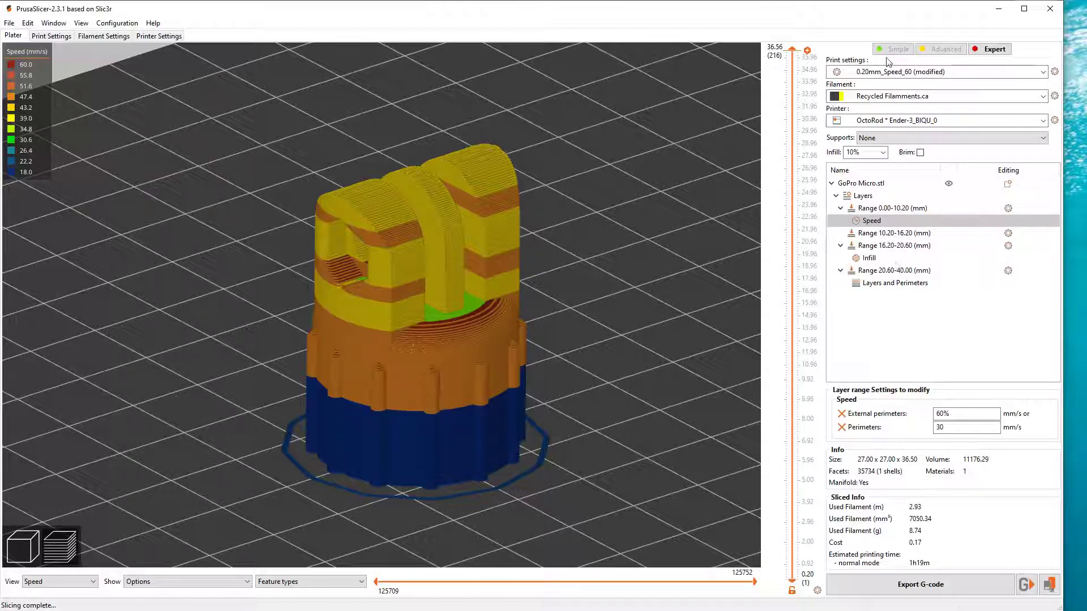
pyautogui.moveTo(647, 312); pyautogui.dragTo(536, 412)
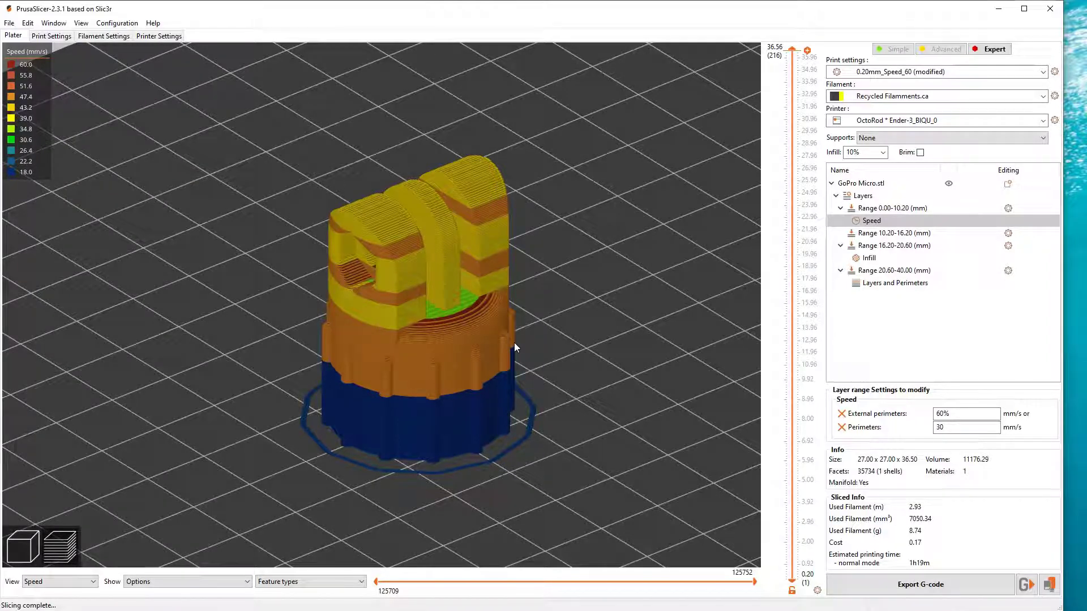
# Return to the 3D editor, delete the model with its height ranges and load GoPro Micro.stl again
pyautogui.press('Tab')
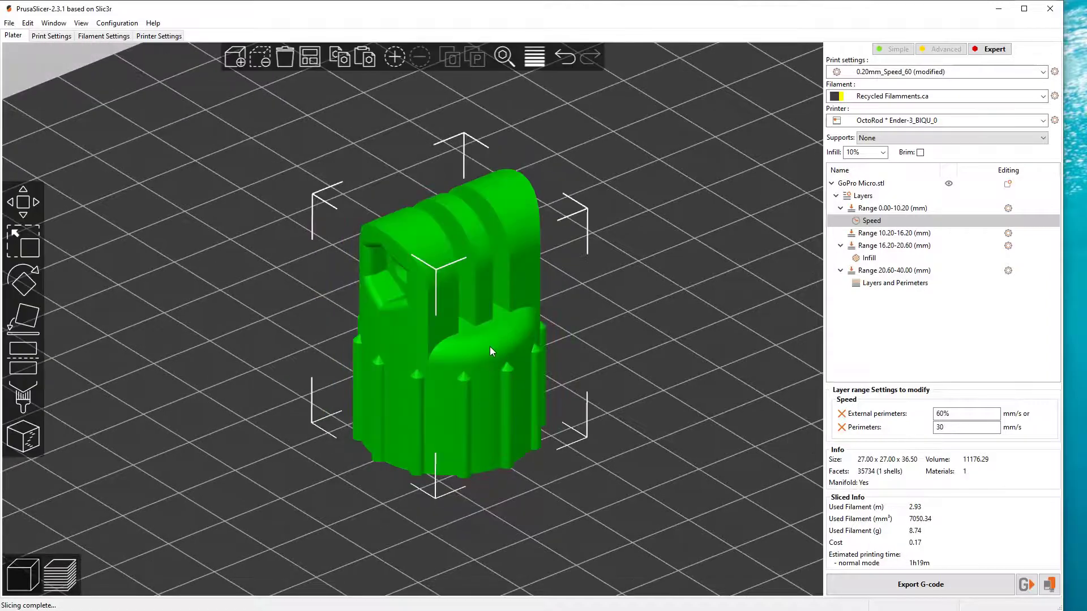
pyautogui.press('Delete')
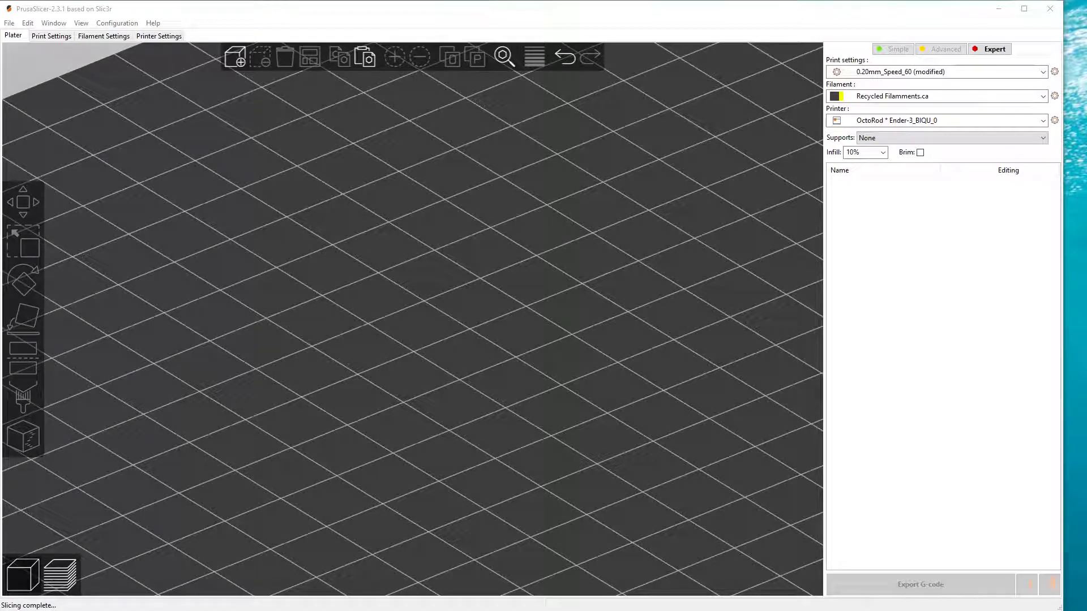
pyautogui.moveTo(1086, 306); pyautogui.dragTo(517, 334)
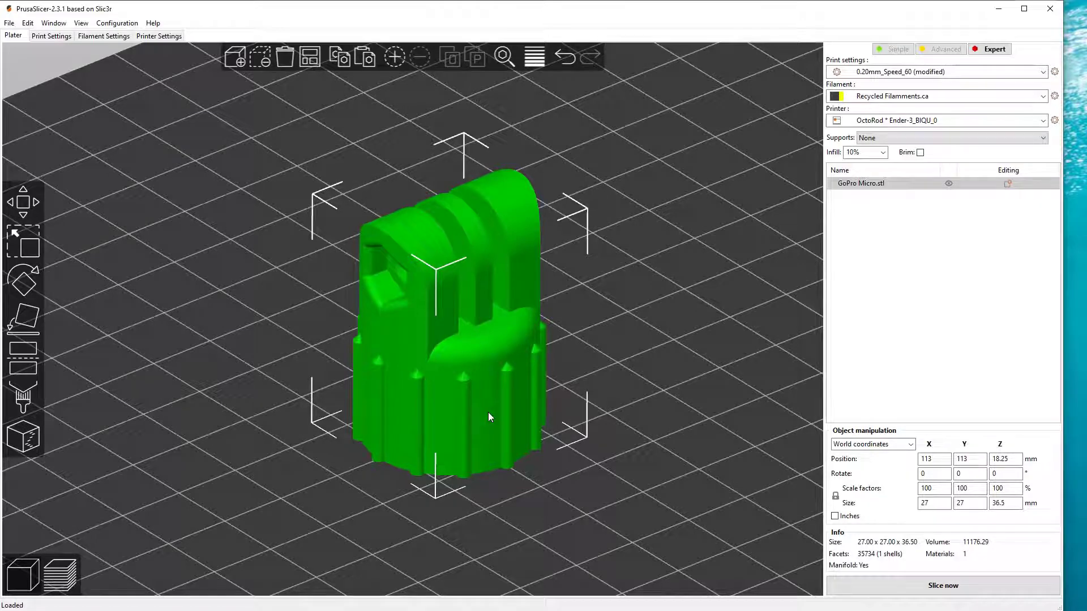
# Switch the print settings preset to 0.12mm Speed 20, discarding the unsaved changes
pyautogui.click(881, 72)
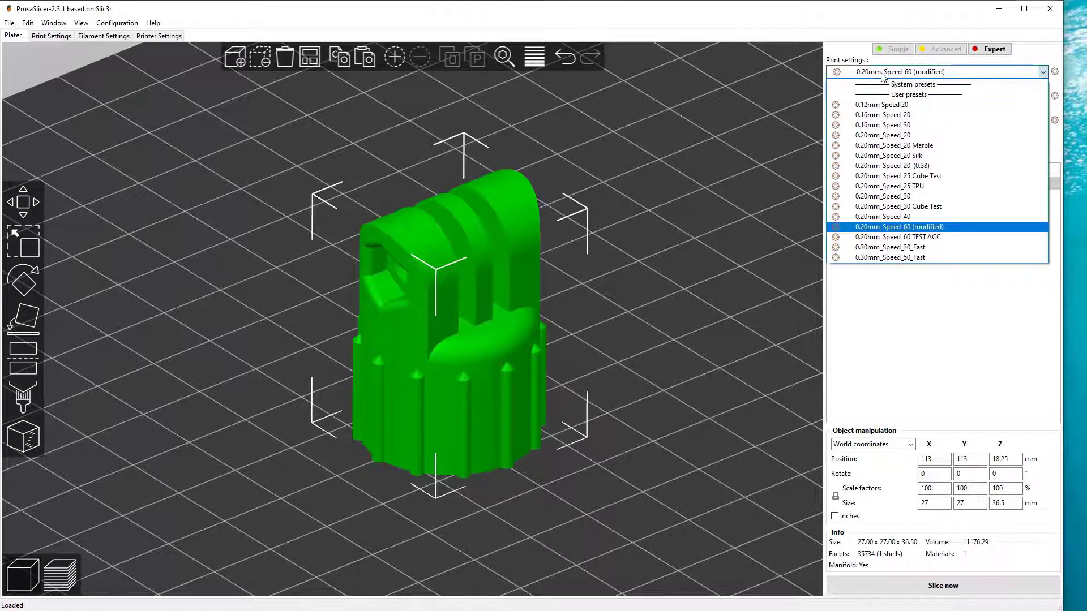
pyautogui.click(872, 105)
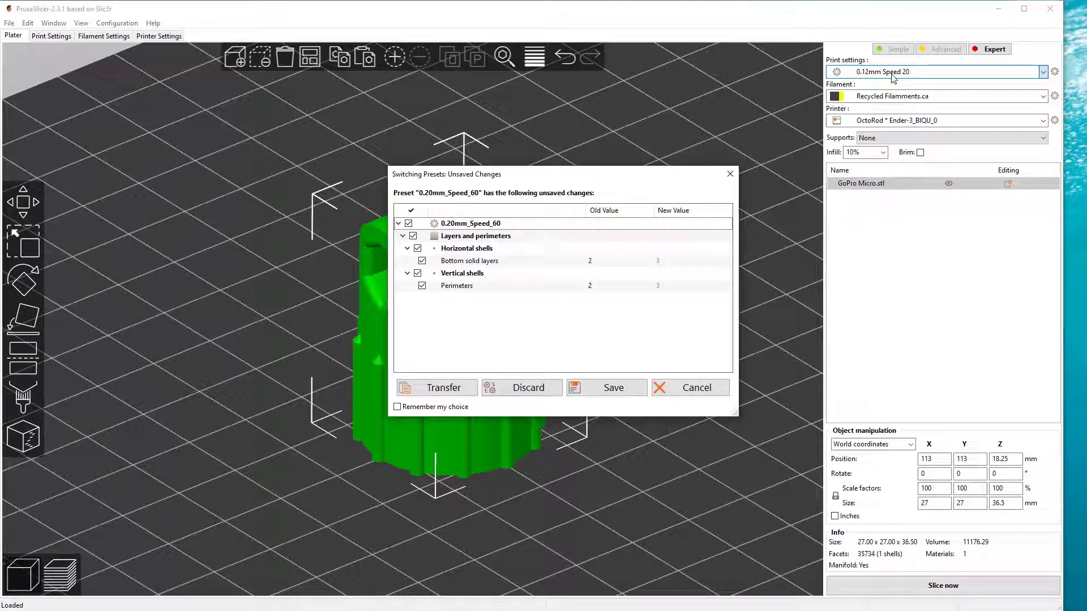
pyautogui.click(517, 389)
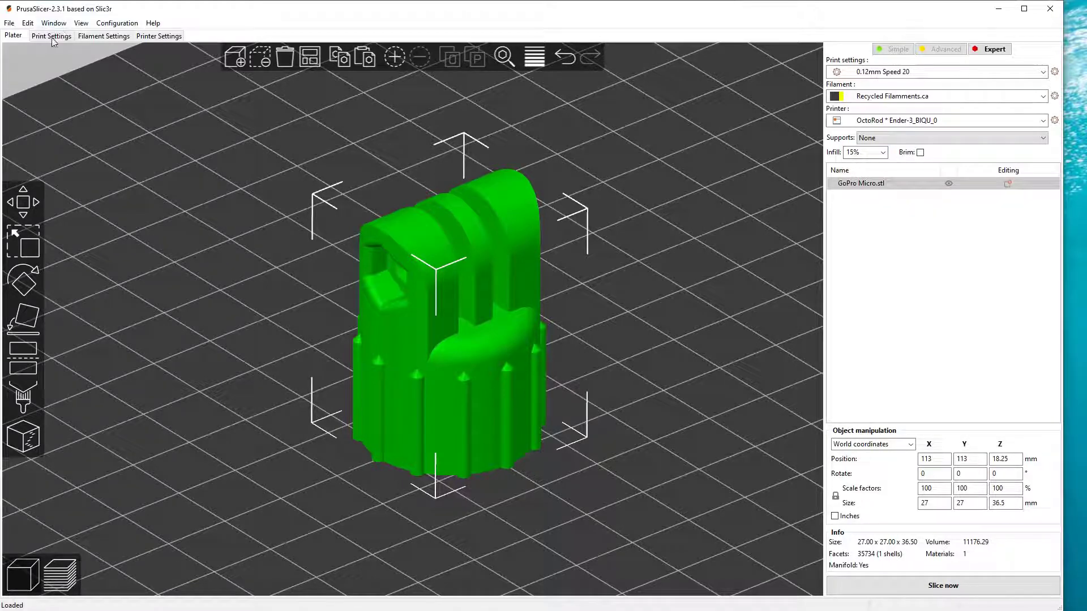
# Set the overall infill density to 25%
pyautogui.click(883, 153)
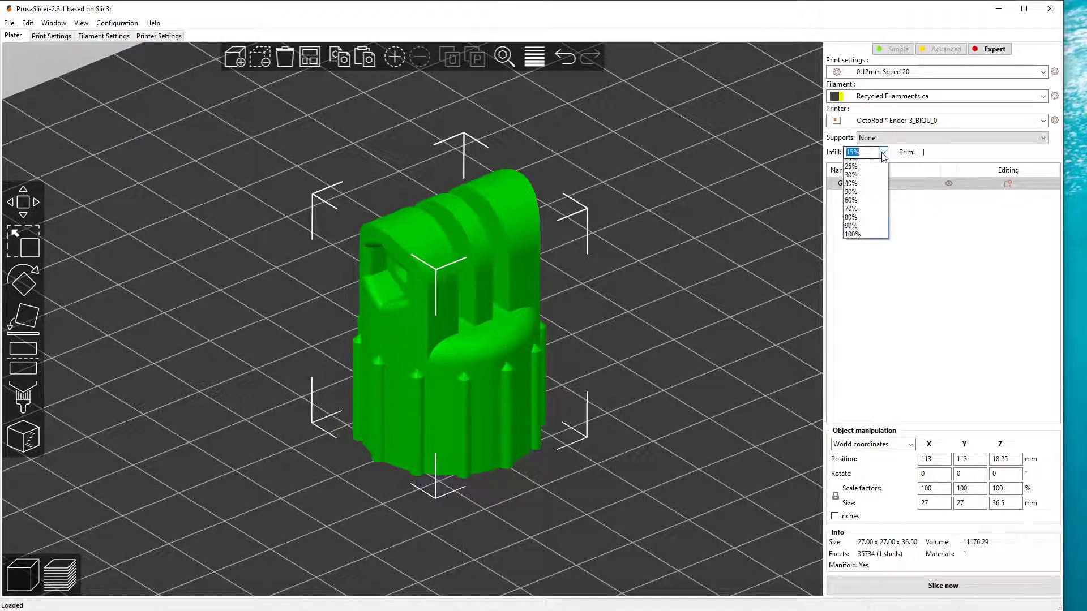
pyautogui.click(873, 182)
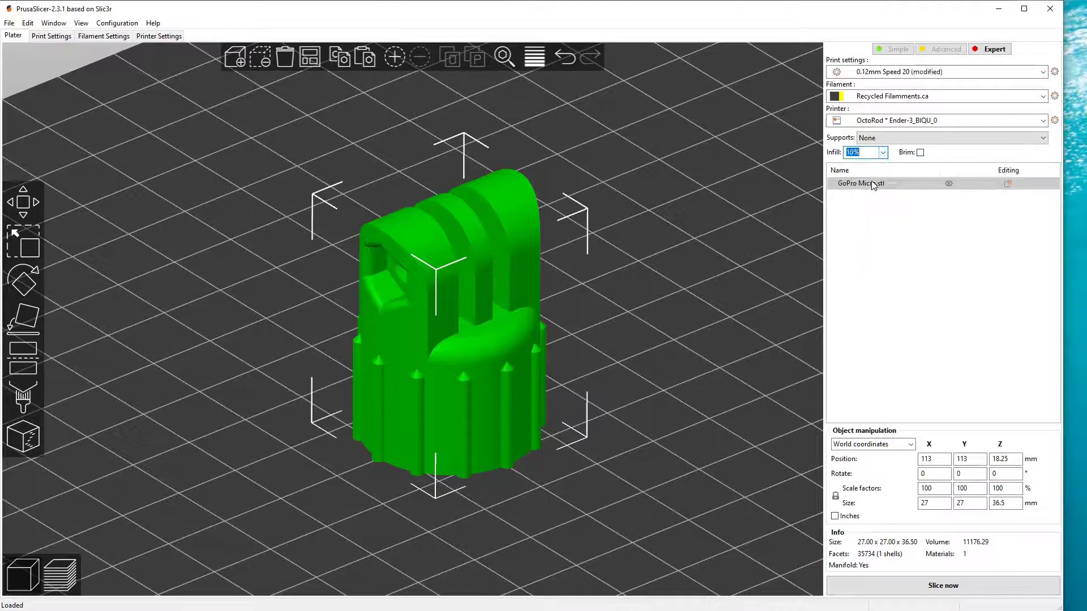
pyautogui.click(883, 153)
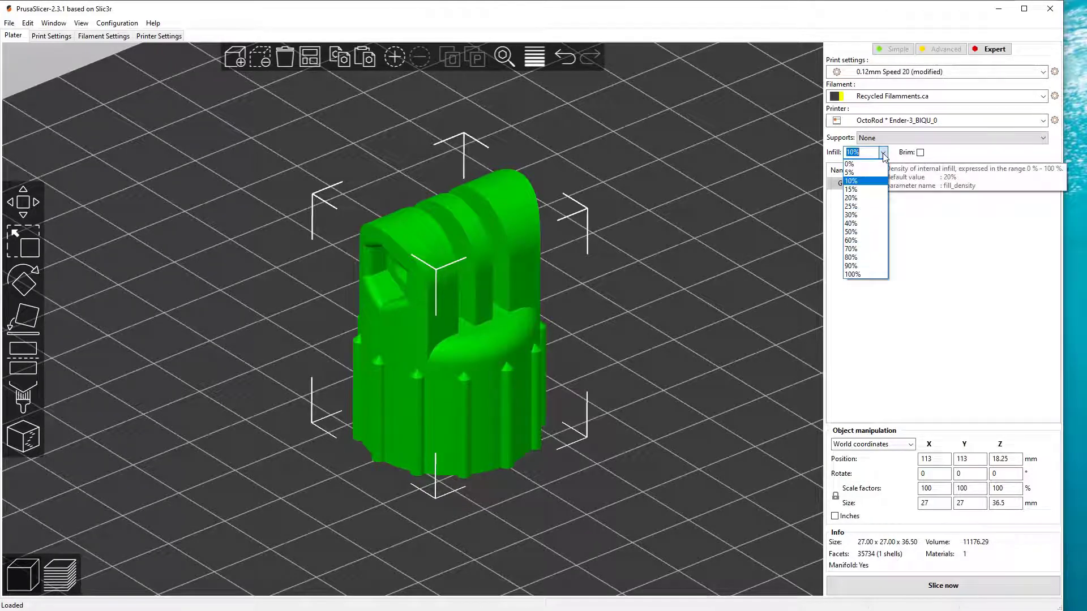
pyautogui.click(851, 207)
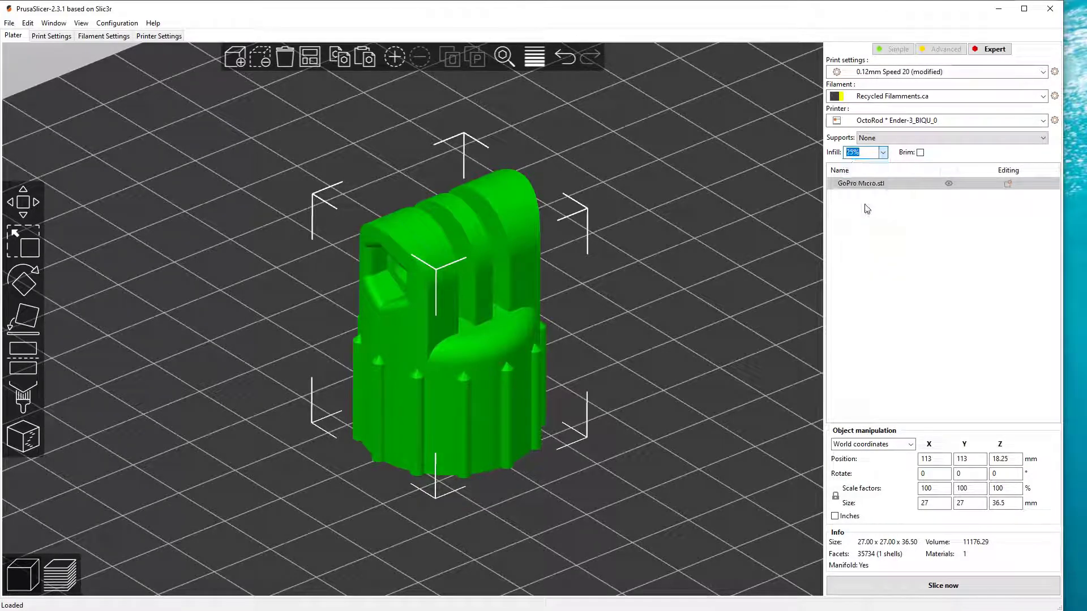
# Set the preset's perimeters to 3 and slice the reloaded model
pyautogui.click(57, 37)
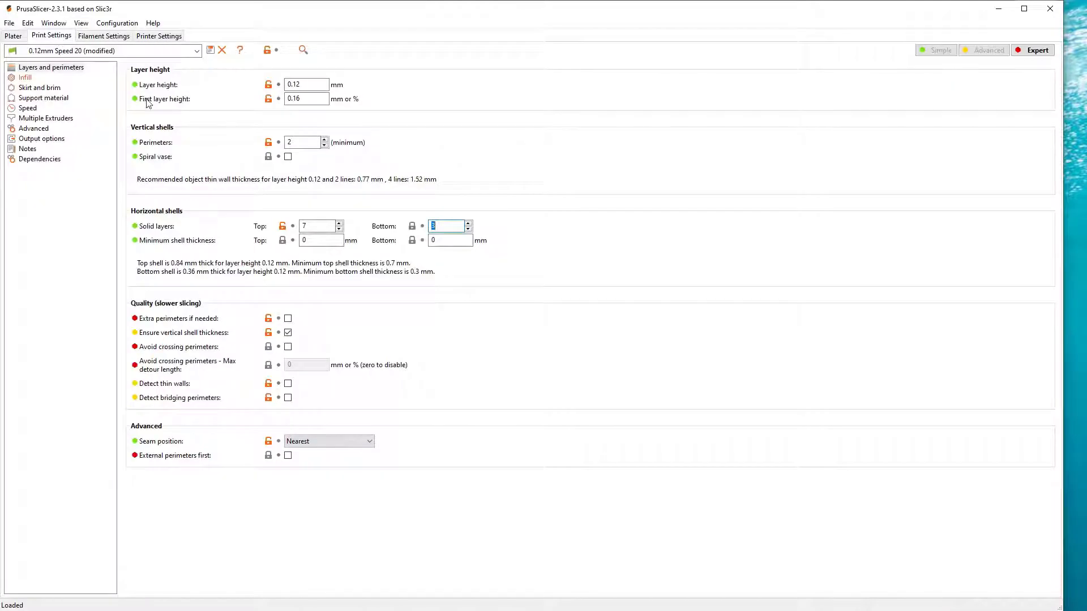
pyautogui.click(324, 139)
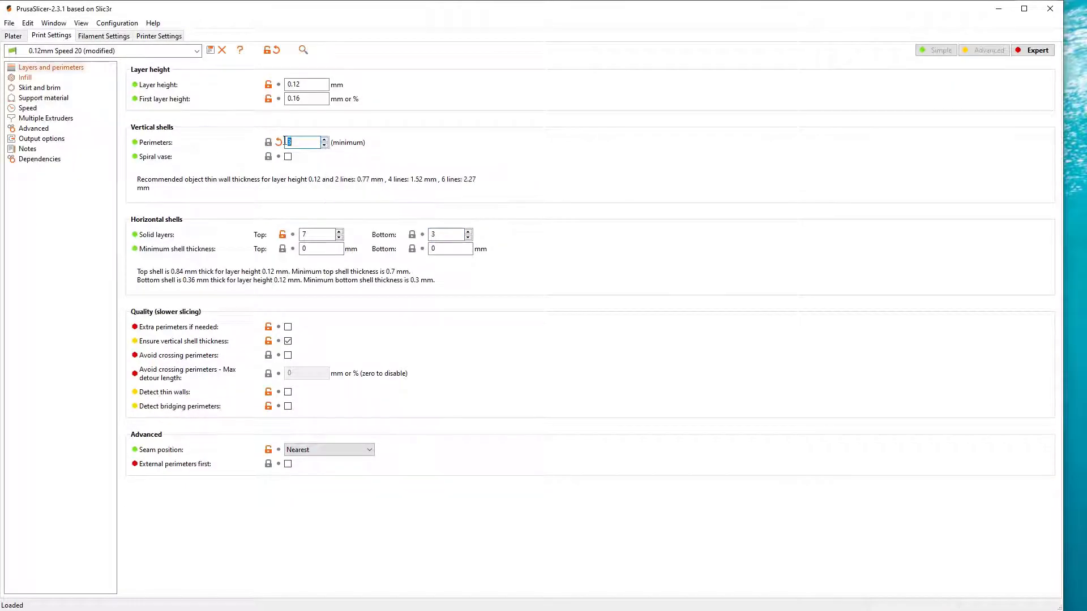
pyautogui.click(13, 35)
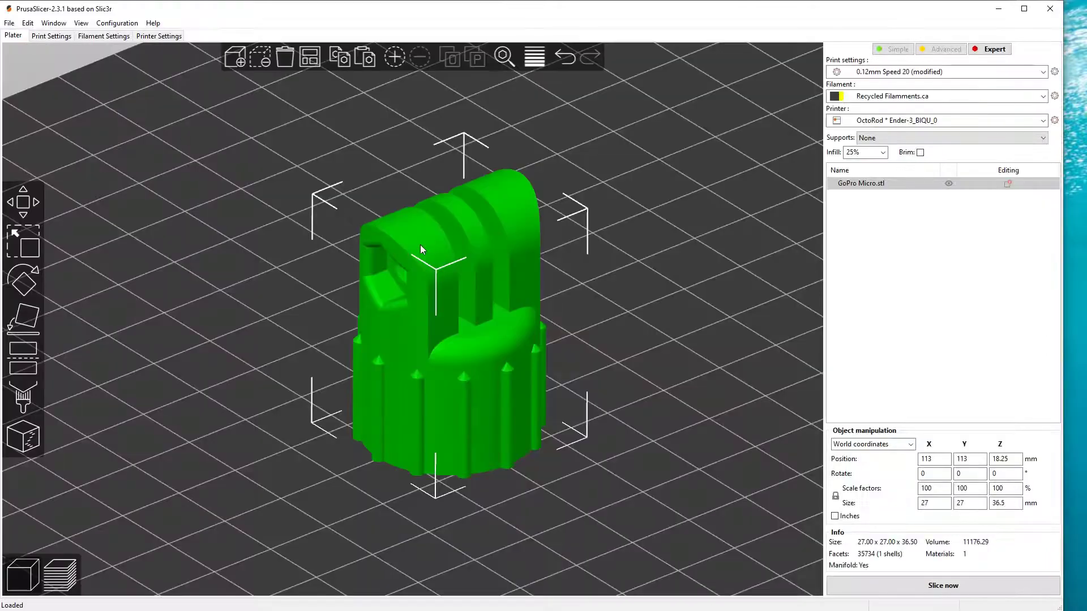
pyautogui.hotkey('ctrl', 'r')
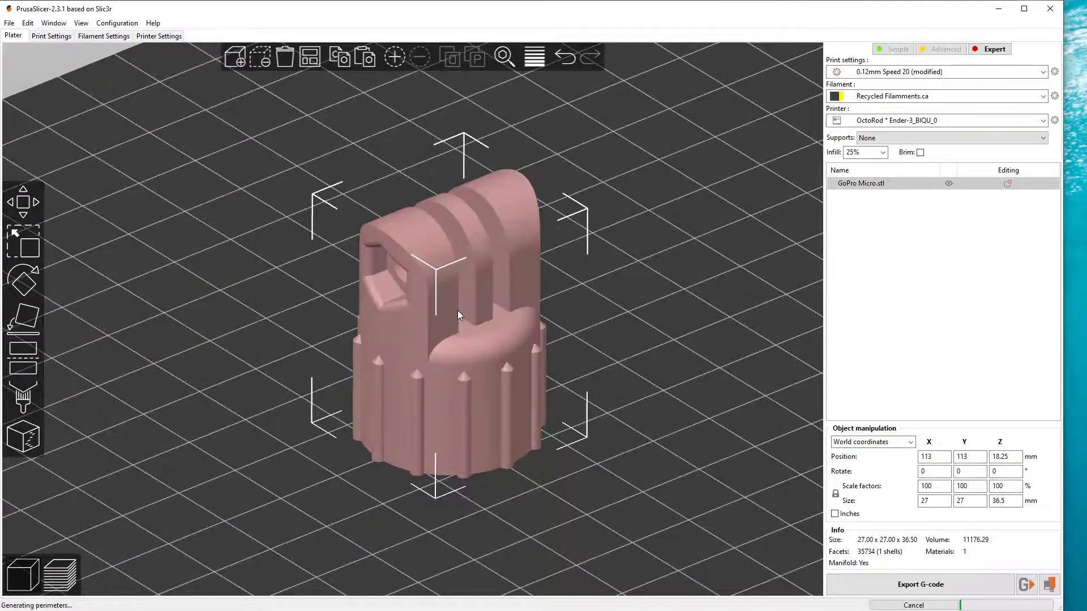